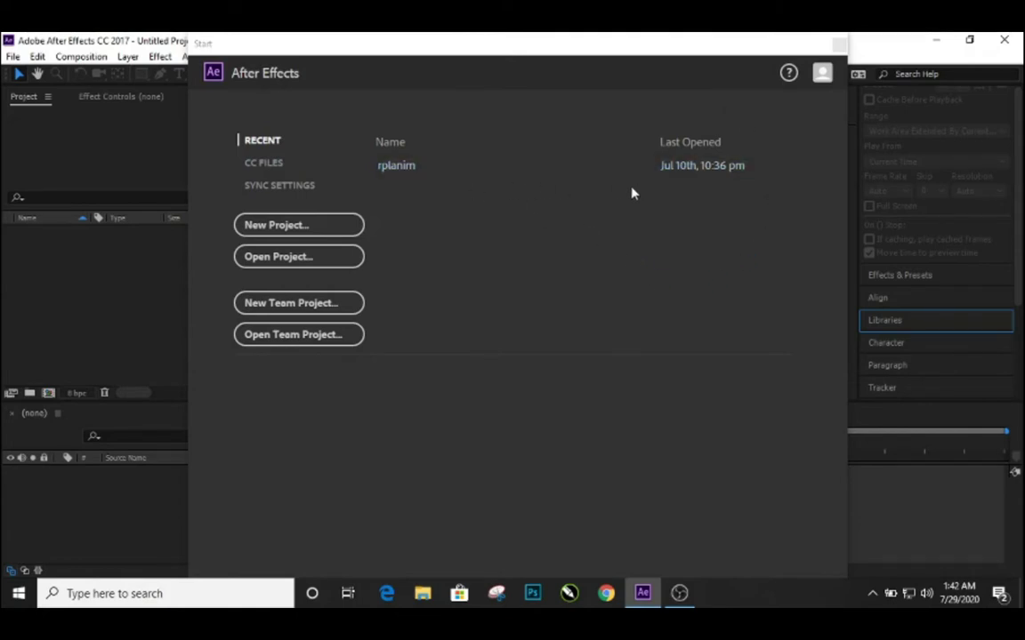
- Create a new project and start a new composition named "dasar"
{"action": "left_click", "coordinate": [305, 230]}
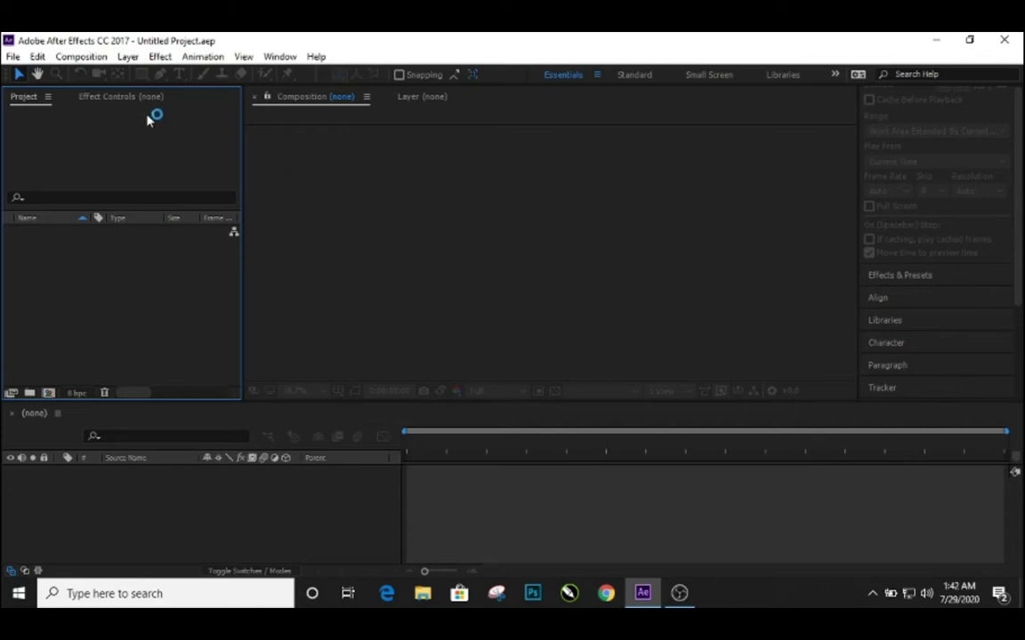
{"action": "left_click", "coordinate": [93, 57]}
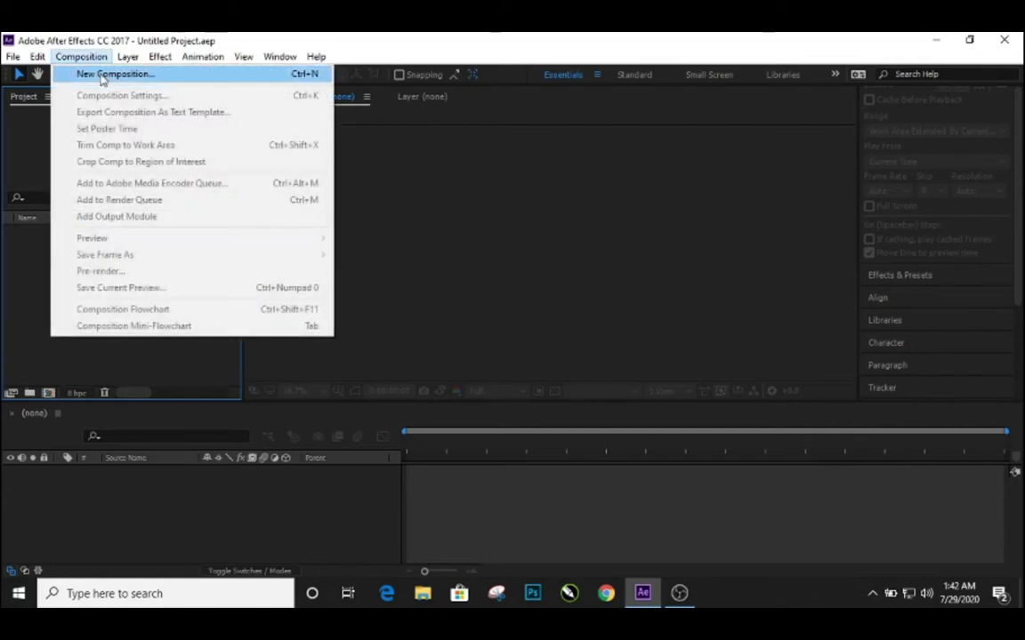
{"action": "left_click", "coordinate": [90, 58]}
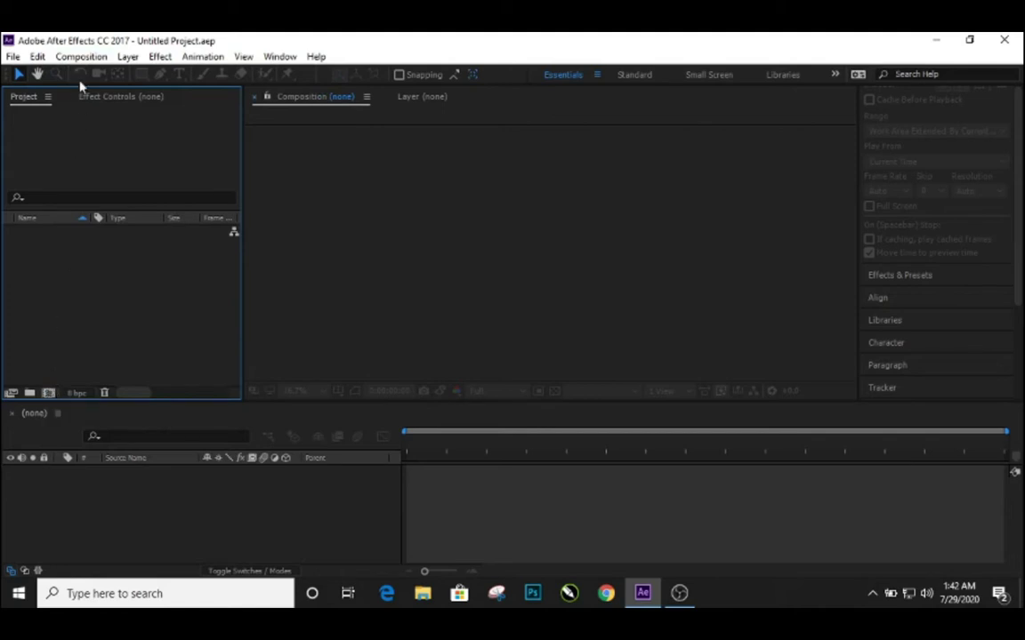
{"action": "left_click", "coordinate": [79, 57]}
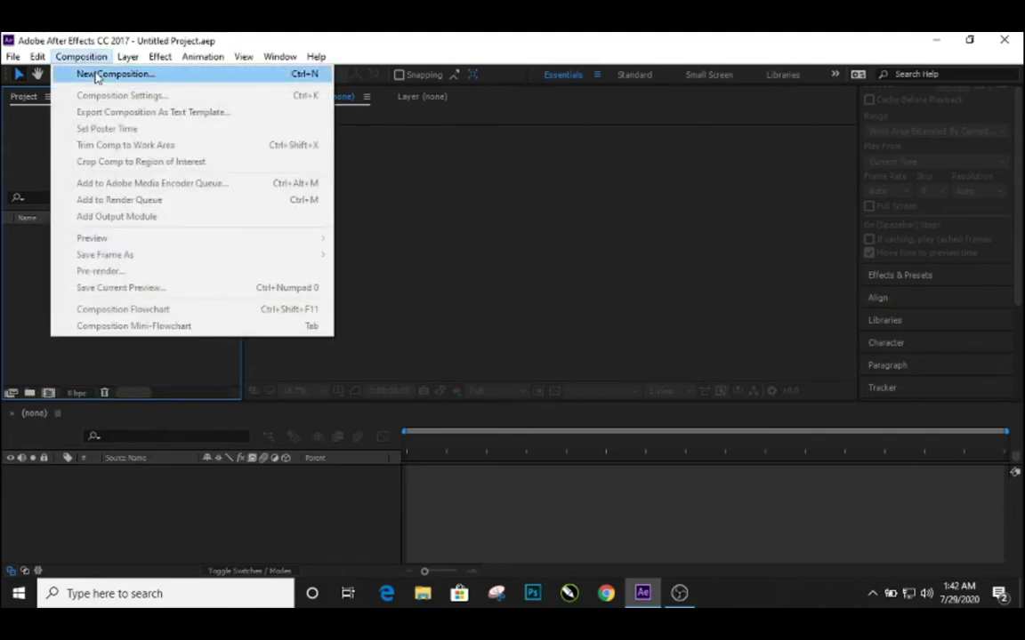
{"action": "left_click", "coordinate": [96, 76]}
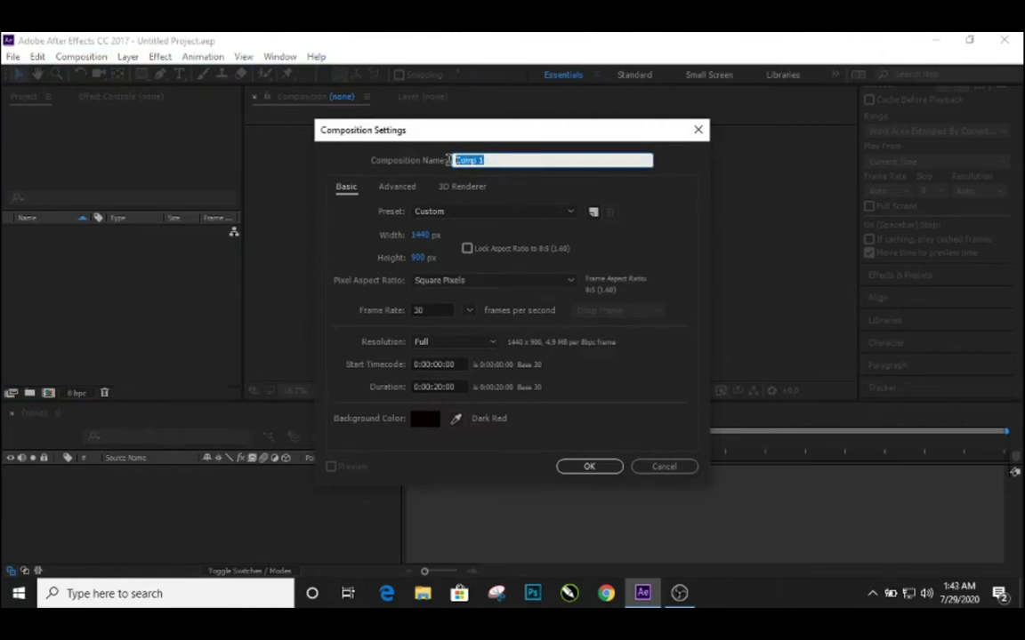
{"action": "type", "text": "det"}
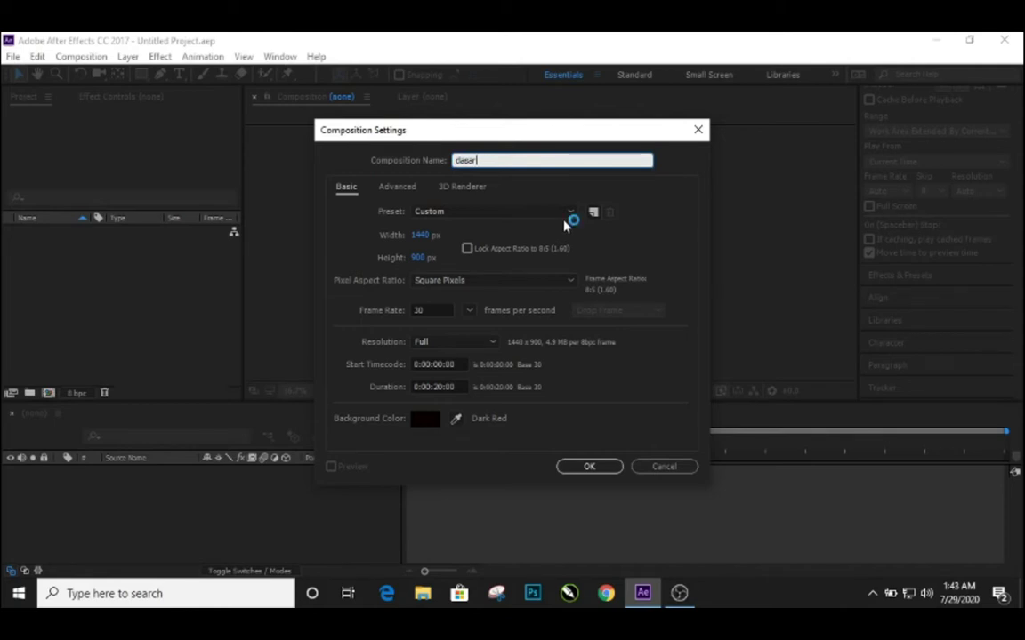
- Try the HDTV 1080 29.97 preset and adjust the composition's width with the aspect ratio temporarily locked to 16:9
{"action": "left_click", "coordinate": [570, 216]}
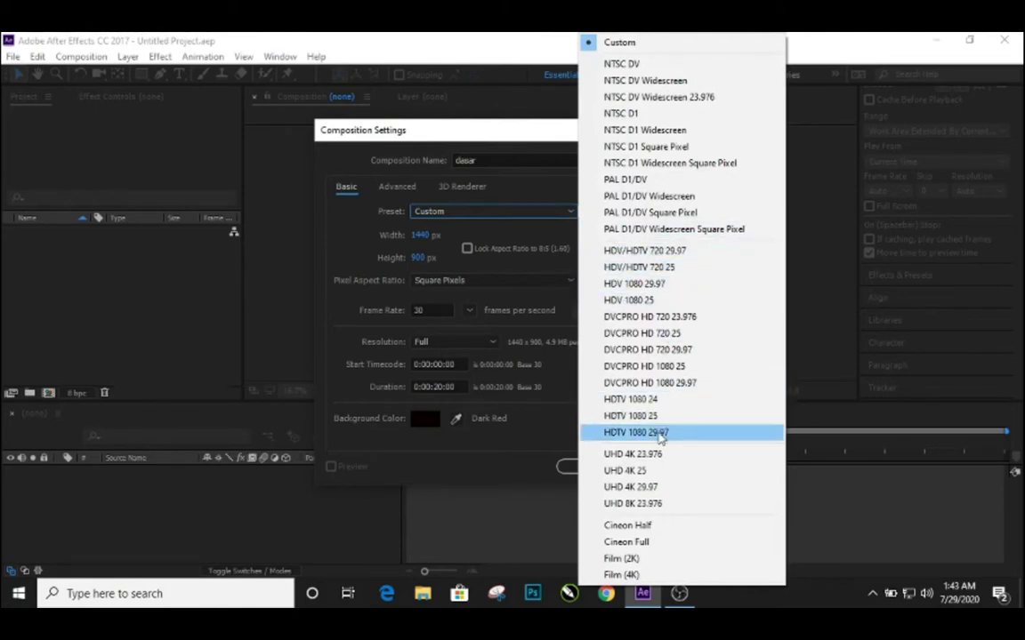
{"action": "left_click", "coordinate": [661, 434]}
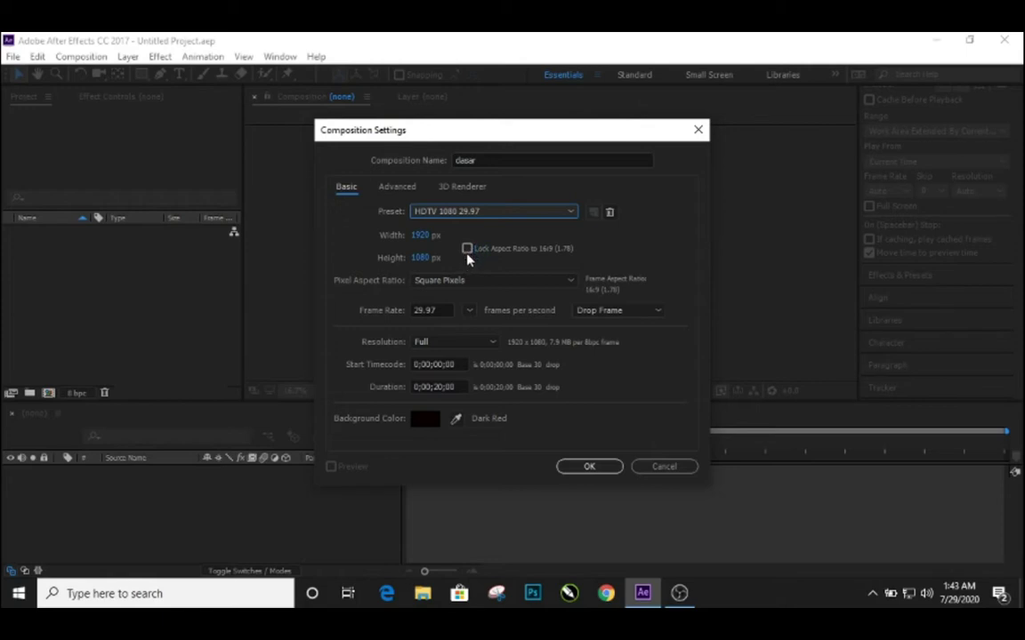
{"action": "left_click", "coordinate": [467, 249]}
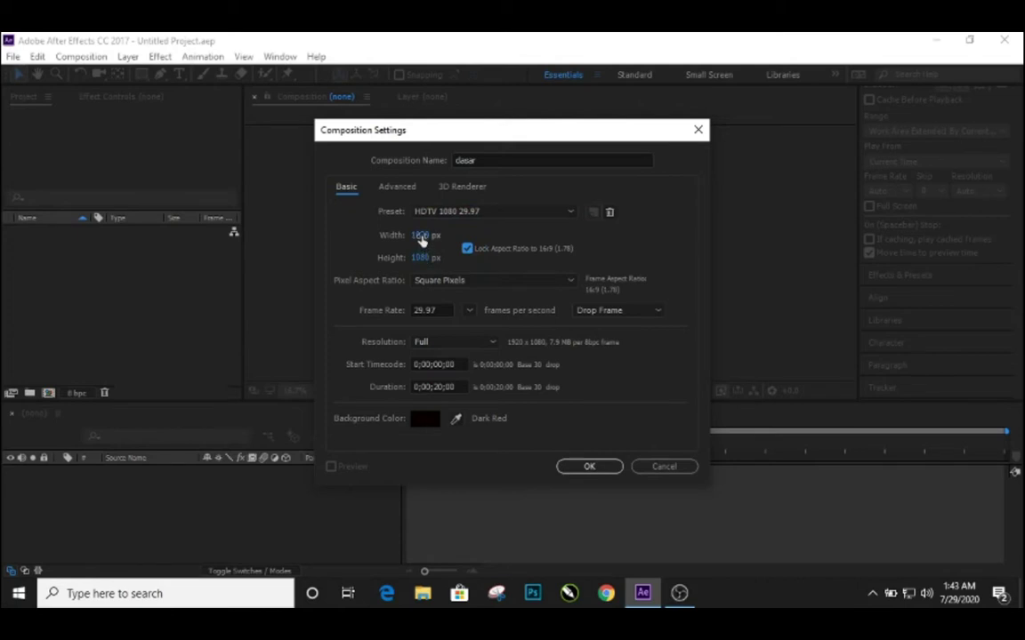
{"action": "mouse_move", "coordinate": [424, 236]}
{"action": "left_mouse_down"}
{"action": "mouse_move", "coordinate": [360, 235]}
{"action": "mouse_move", "coordinate": [434, 233]}
{"action": "left_mouse_up"}
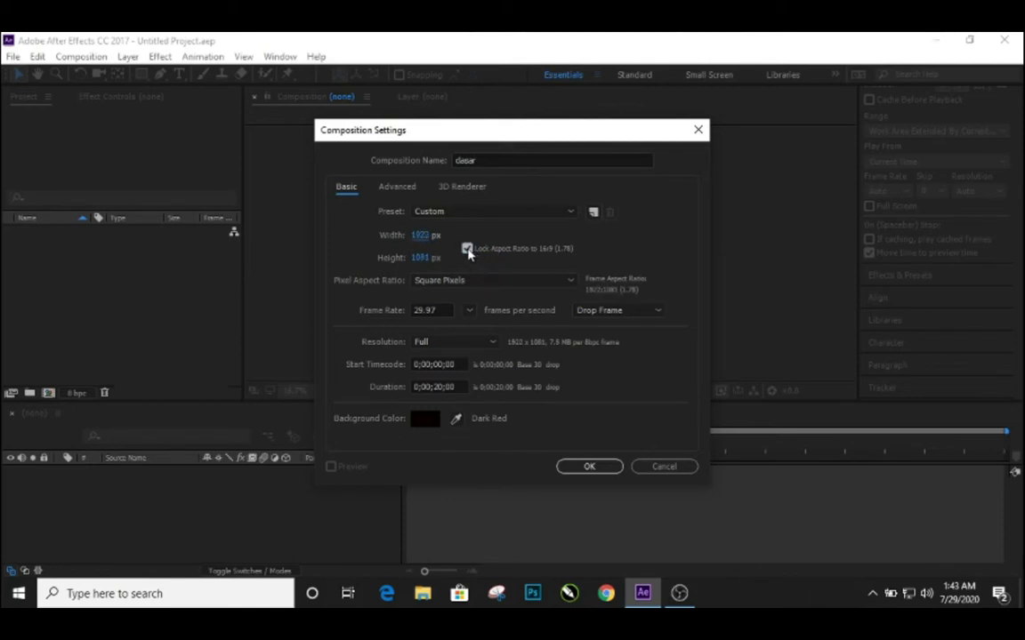
{"action": "left_click", "coordinate": [467, 249]}
- Set the composition size to 1440 px wide and 900 px high
{"action": "left_click", "coordinate": [425, 235]}
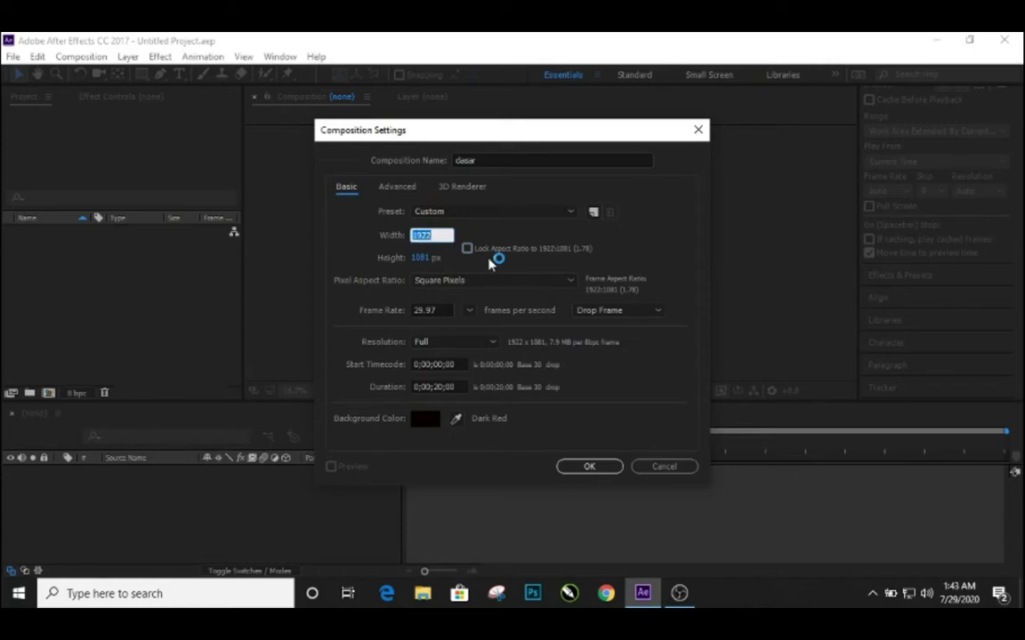
{"action": "type", "text": "1440"}
{"action": "left_click", "coordinate": [419, 257]}
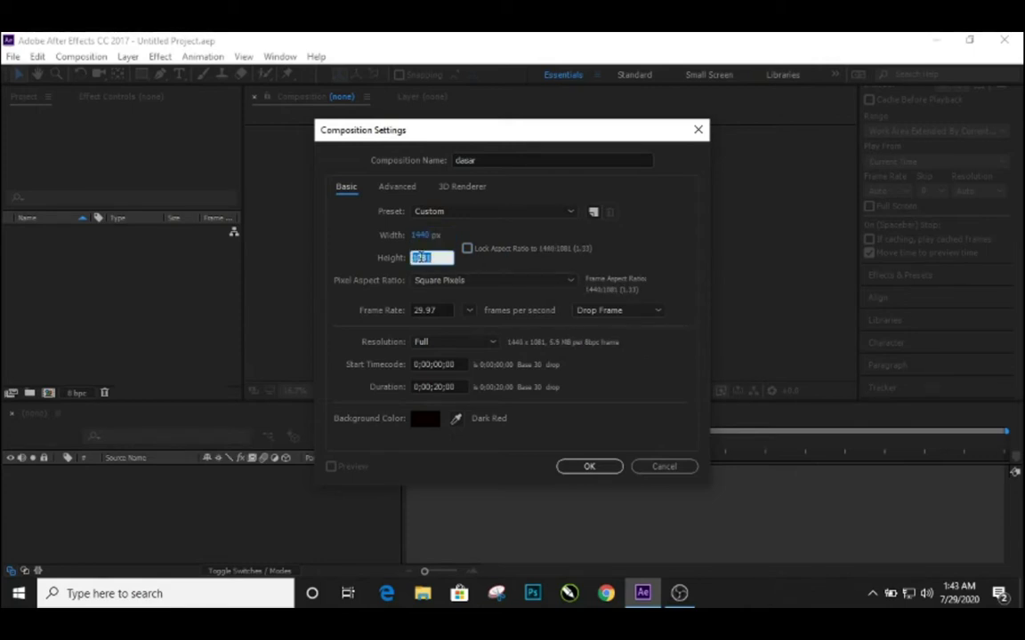
{"action": "type", "text": "900"}
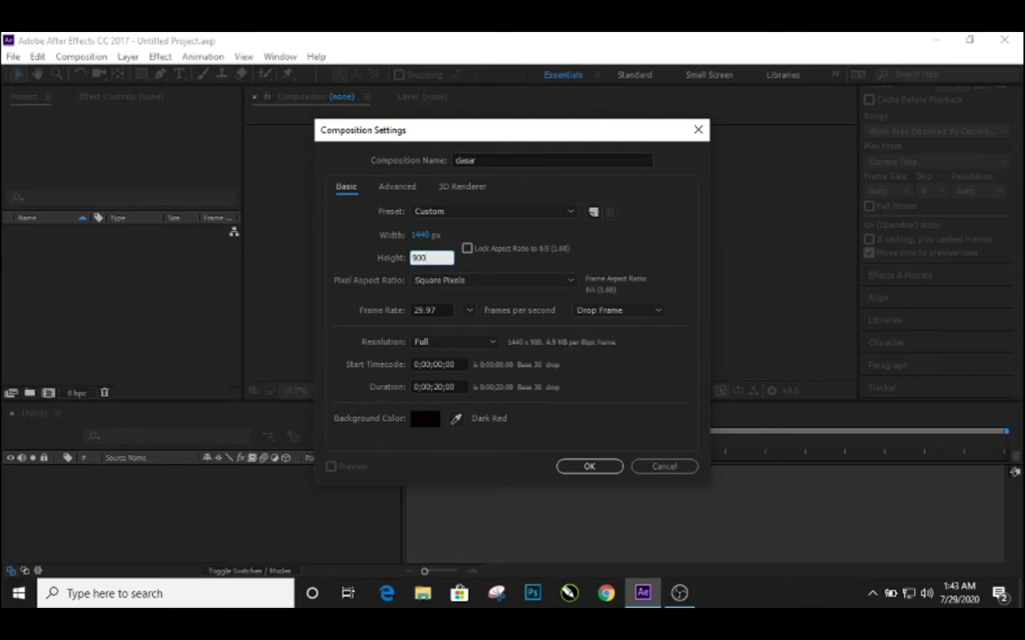
{"action": "left_click", "coordinate": [603, 249]}
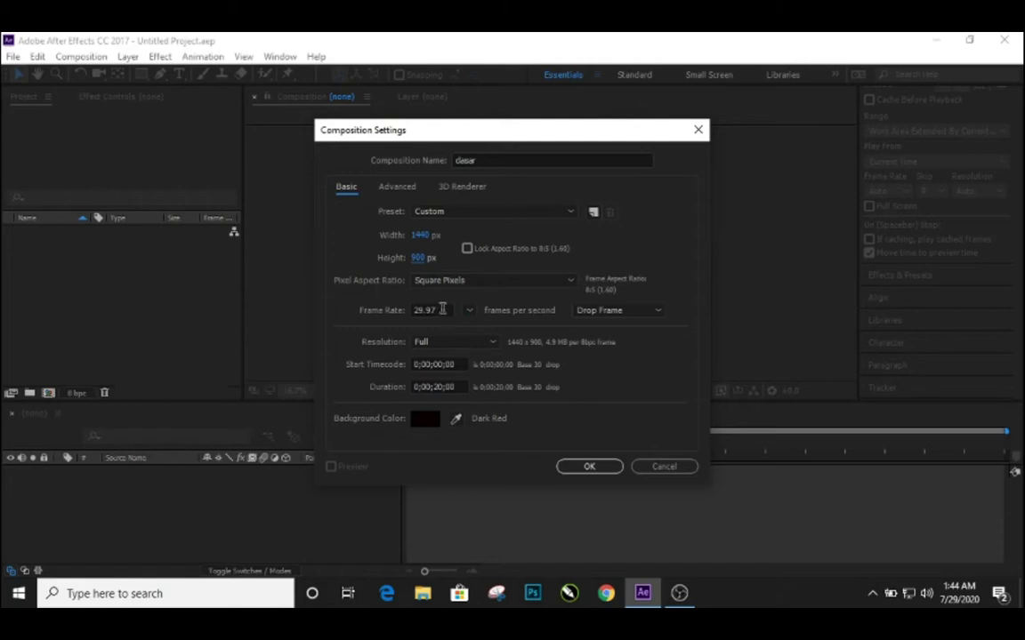
- Set the frame rate to 30 frames per second and create the composition
{"action": "left_click", "coordinate": [442, 309]}
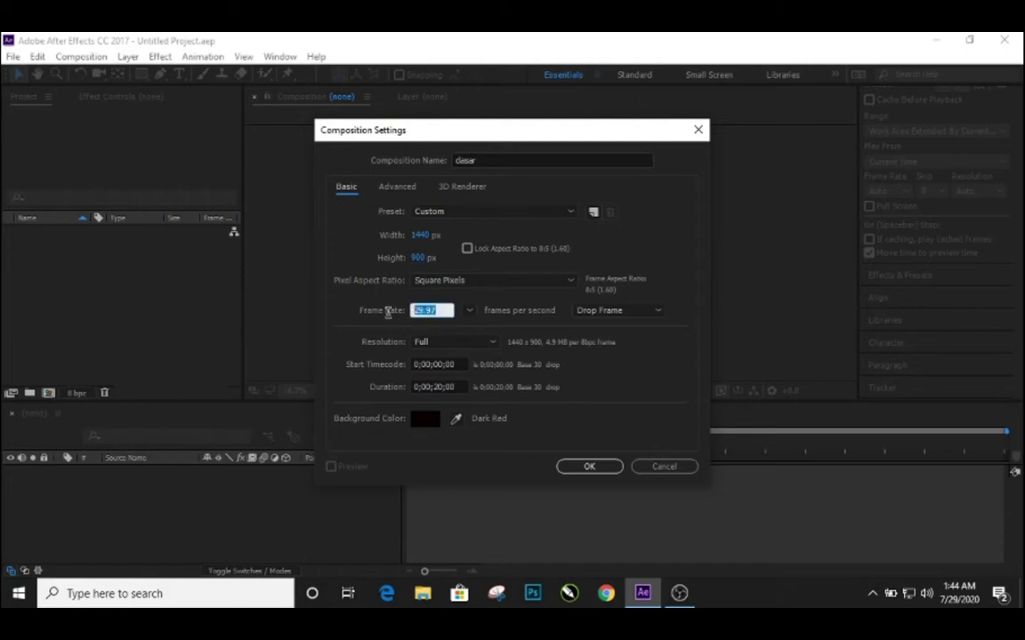
{"action": "type", "text": "30"}
{"action": "left_click", "coordinate": [632, 335]}
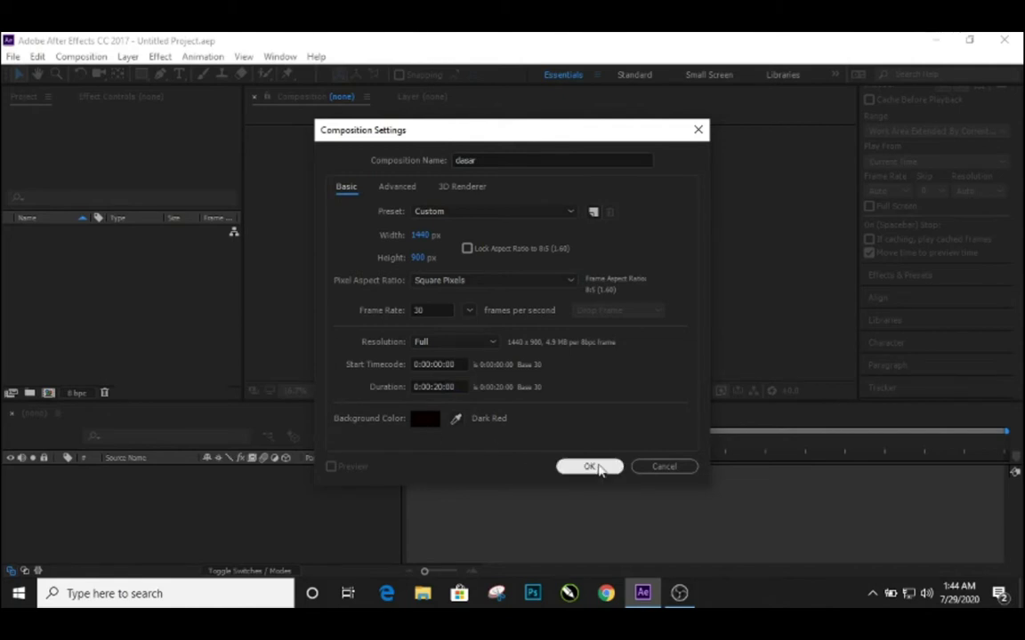
{"action": "left_click", "coordinate": [587, 467]}
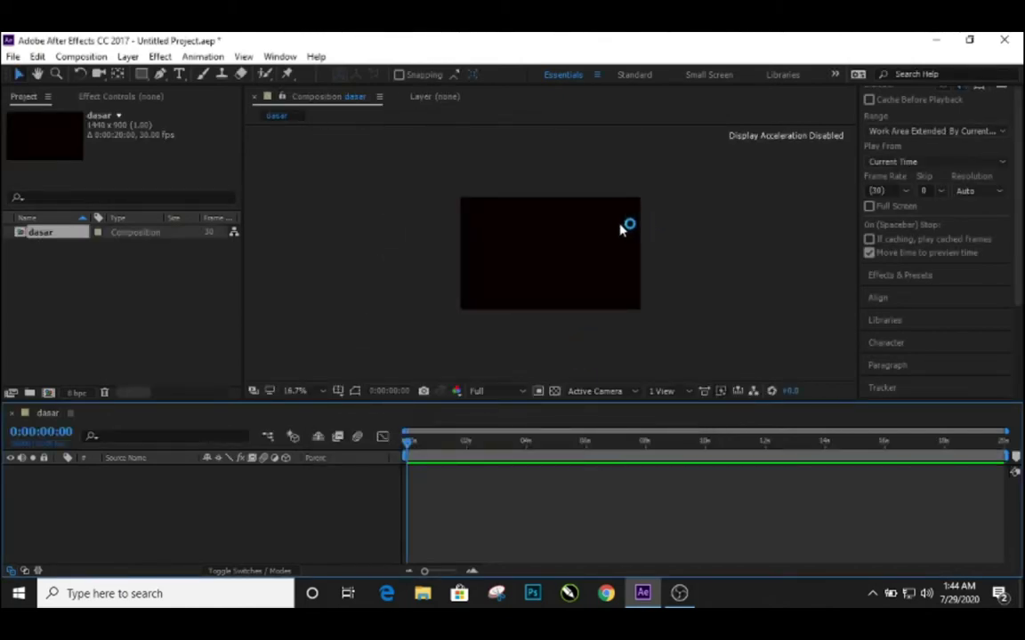
- Add a dark blue solid layer named "BG" to the dasar composition at the full composition size
{"action": "key", "text": "period"}
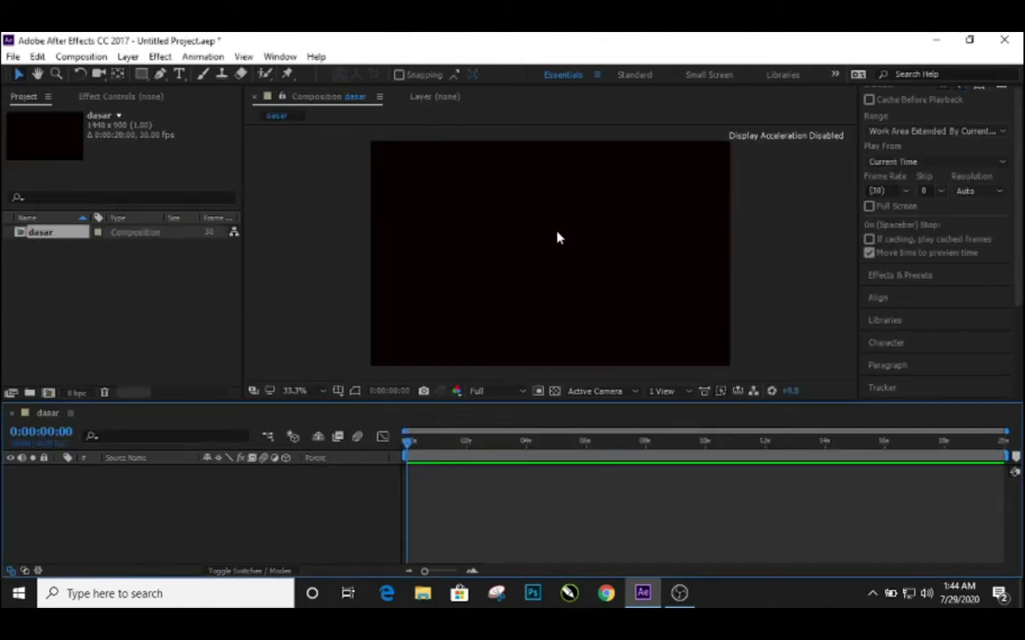
{"action": "key", "text": "comma"}
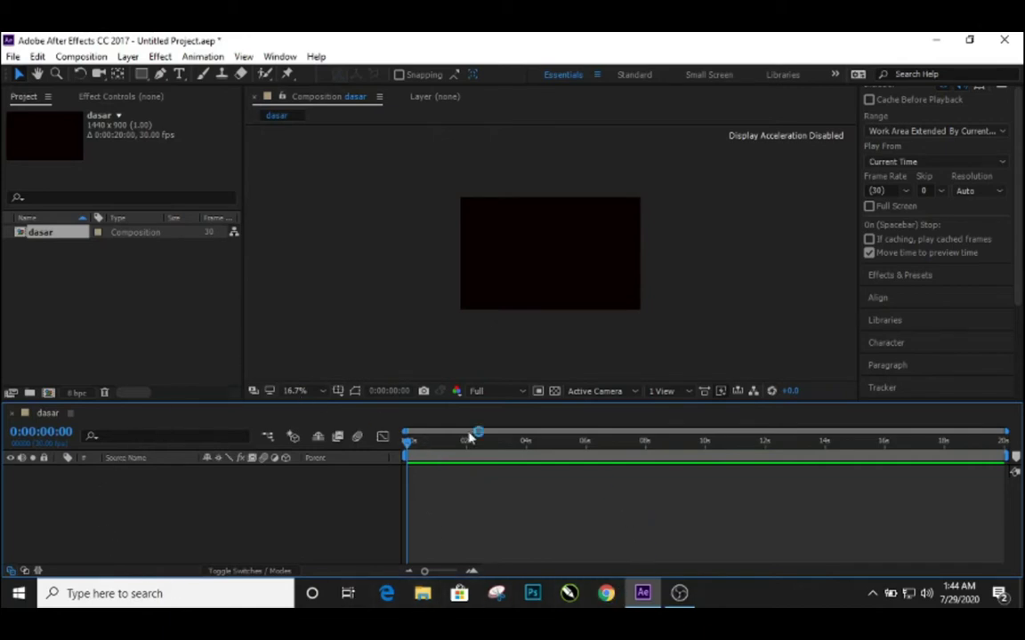
{"action": "right_click", "coordinate": [192, 488]}
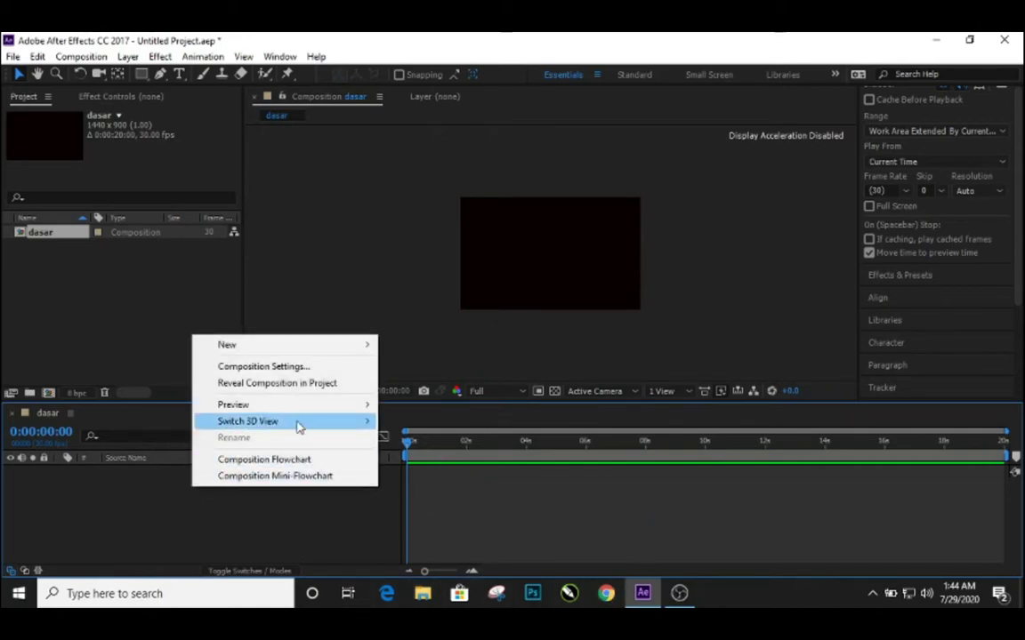
{"action": "mouse_move", "coordinate": [327, 345]}
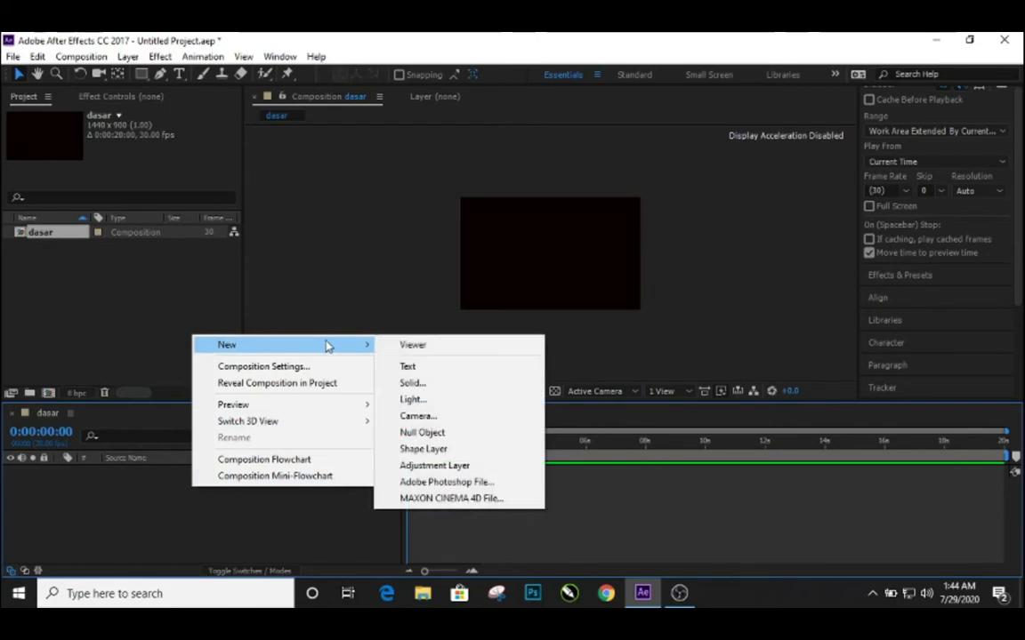
{"action": "left_click", "coordinate": [414, 384]}
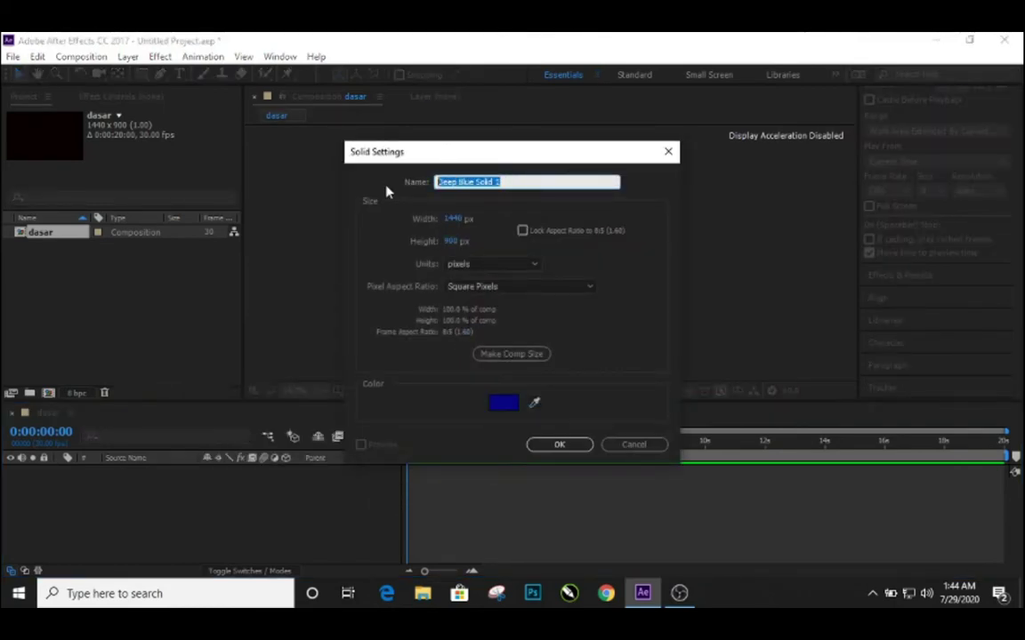
{"action": "type", "text": "BG"}
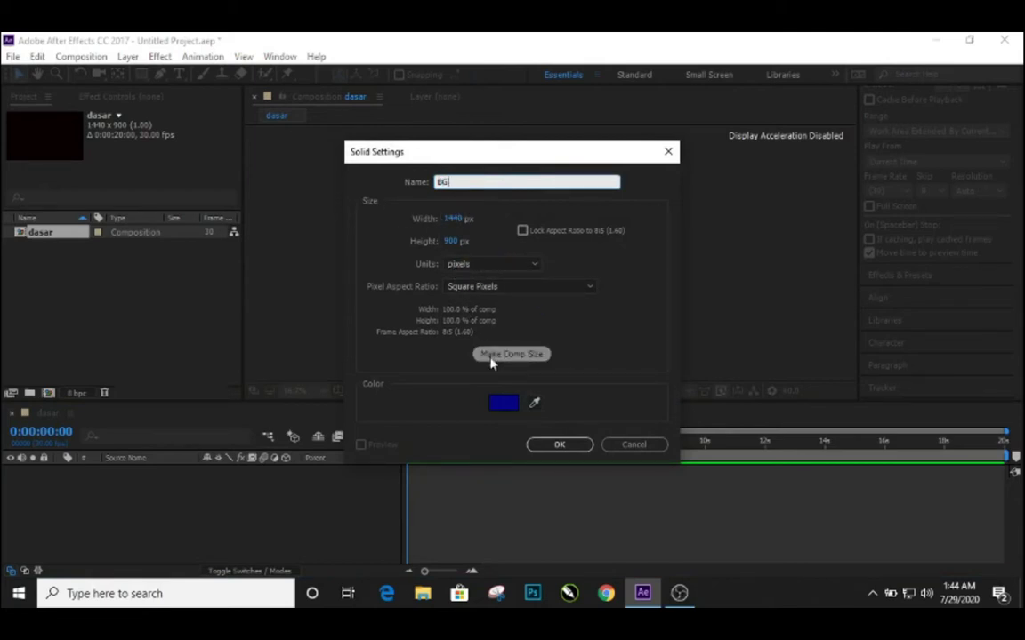
{"action": "left_click", "coordinate": [506, 408]}
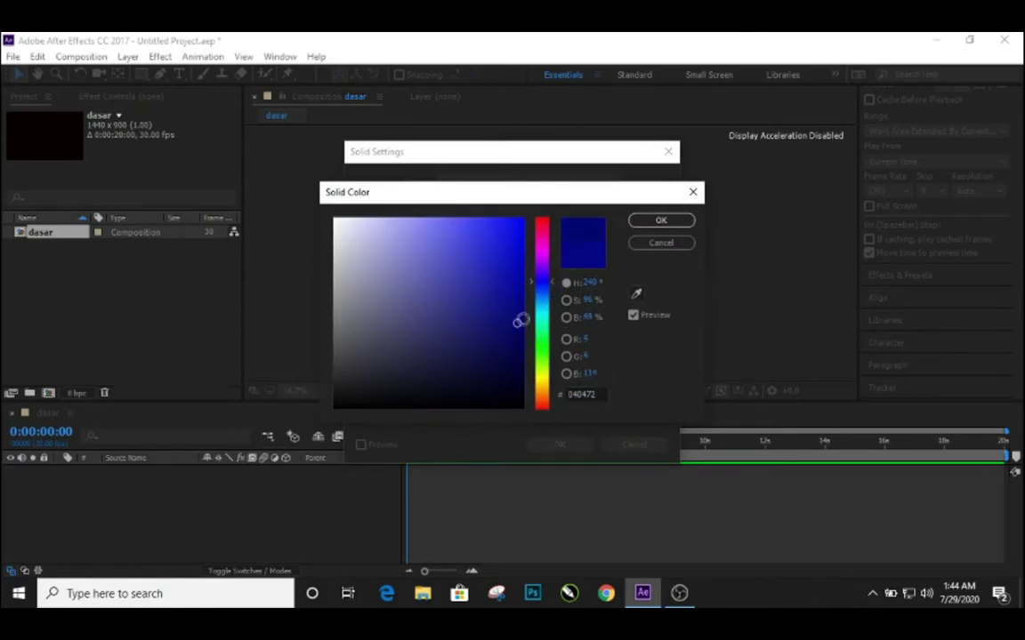
{"action": "left_click", "coordinate": [661, 220]}
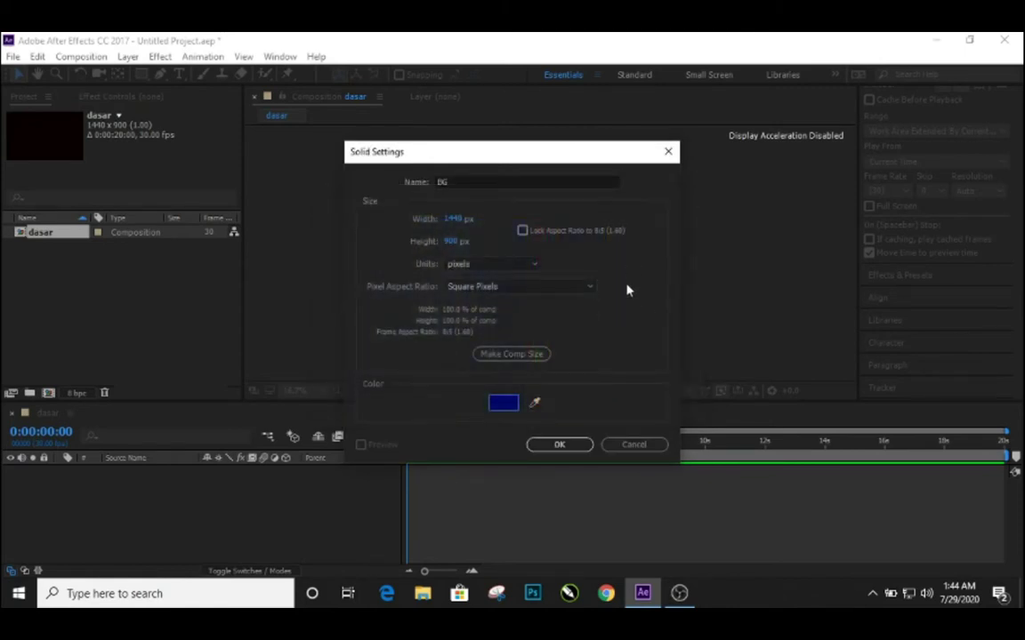
{"action": "left_click", "coordinate": [560, 445]}
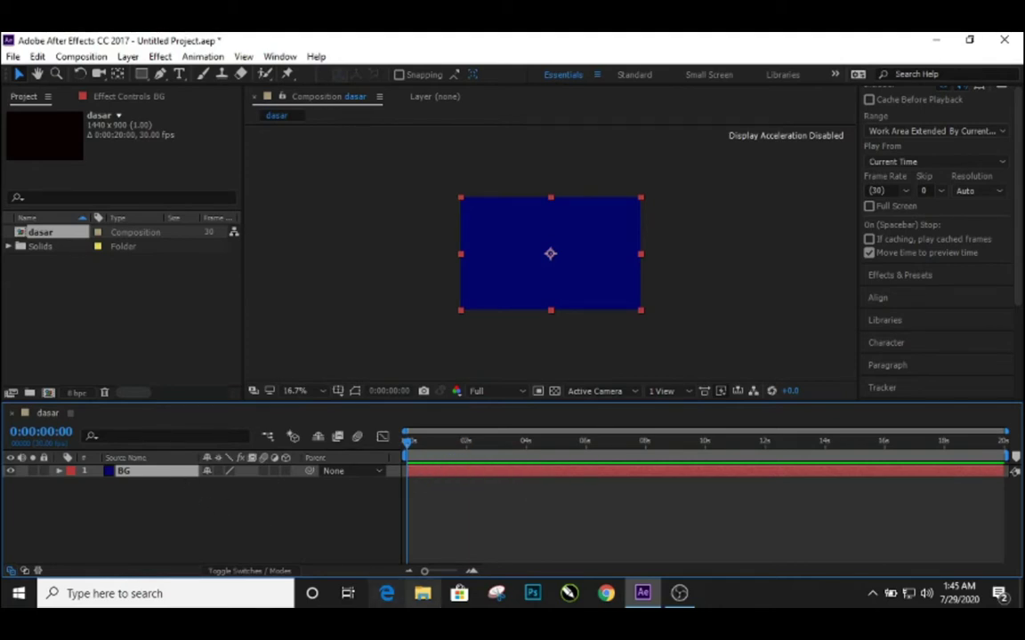
- Import the "logo jawa barat" image from the Pictures folder in File Explorer into the project
{"action": "left_click", "coordinate": [422, 596]}
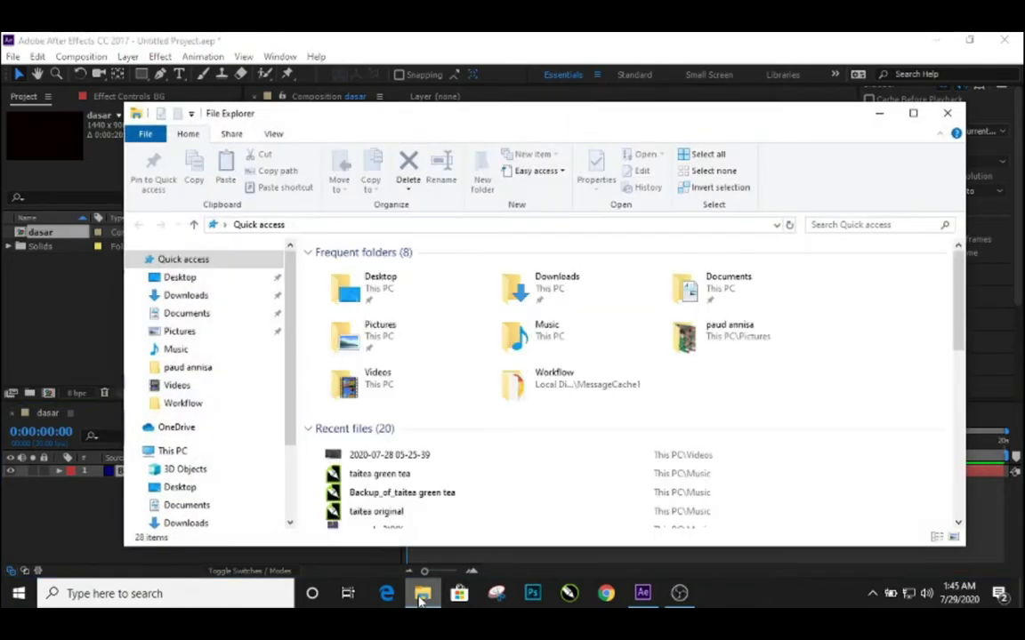
{"action": "left_click", "coordinate": [179, 331]}
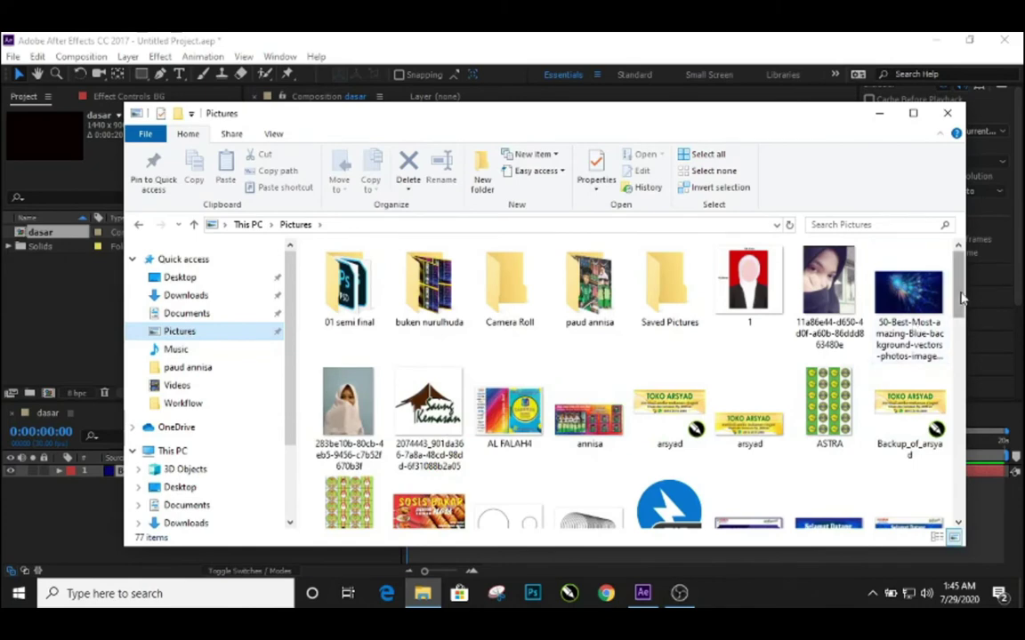
{"action": "scroll", "coordinate": [912, 331], "scroll_direction": "down", "scroll_amount": 5}
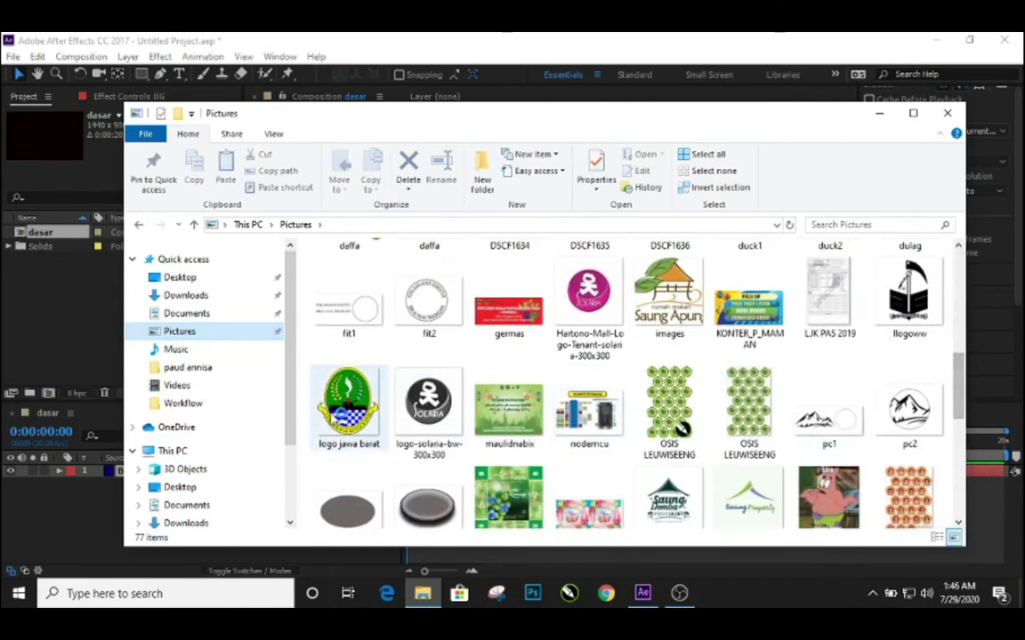
{"action": "left_click_drag", "start_coordinate": [347, 405], "coordinate": [62, 339]}
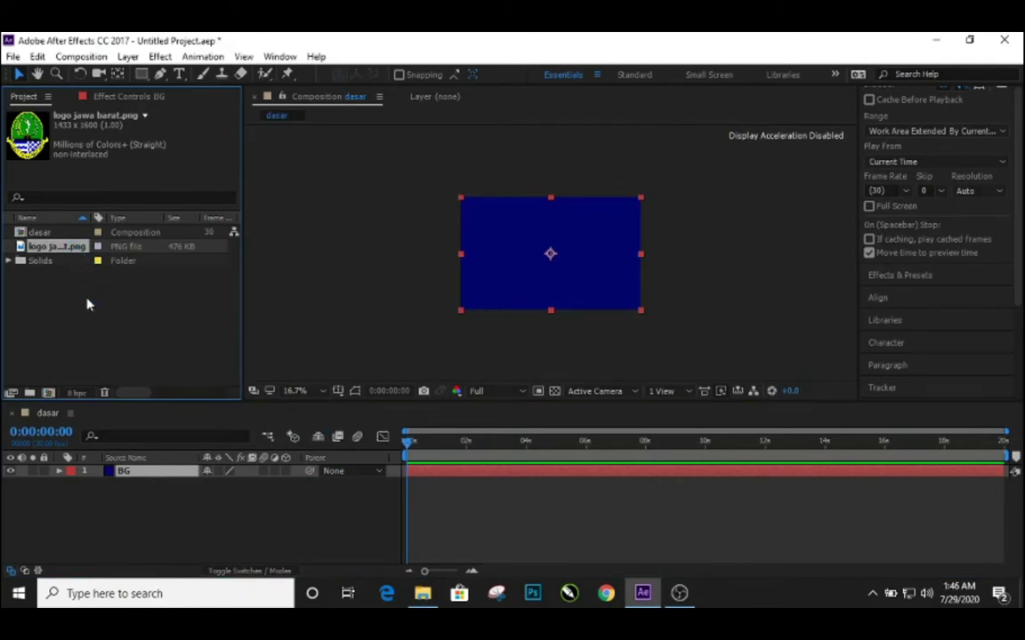
- Add the logo jawa barat image to the dasar composition and place its layer above the BG layer
{"action": "left_click", "coordinate": [54, 233]}
{"action": "left_click", "coordinate": [62, 249]}
{"action": "key", "text": "Return"}
{"action": "left_click_drag", "start_coordinate": [62, 252], "coordinate": [151, 488]}
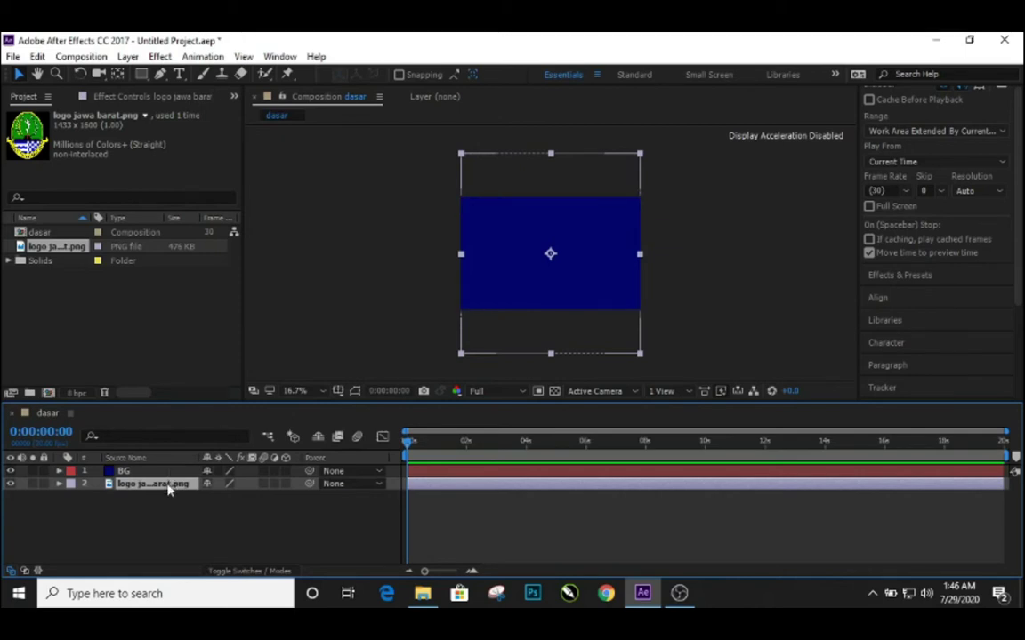
{"action": "mouse_move", "coordinate": [168, 488]}
{"action": "left_mouse_down"}
{"action": "mouse_move", "coordinate": [161, 485]}
{"action": "mouse_move", "coordinate": [178, 488]}
{"action": "mouse_move", "coordinate": [174, 478]}
{"action": "left_mouse_up"}
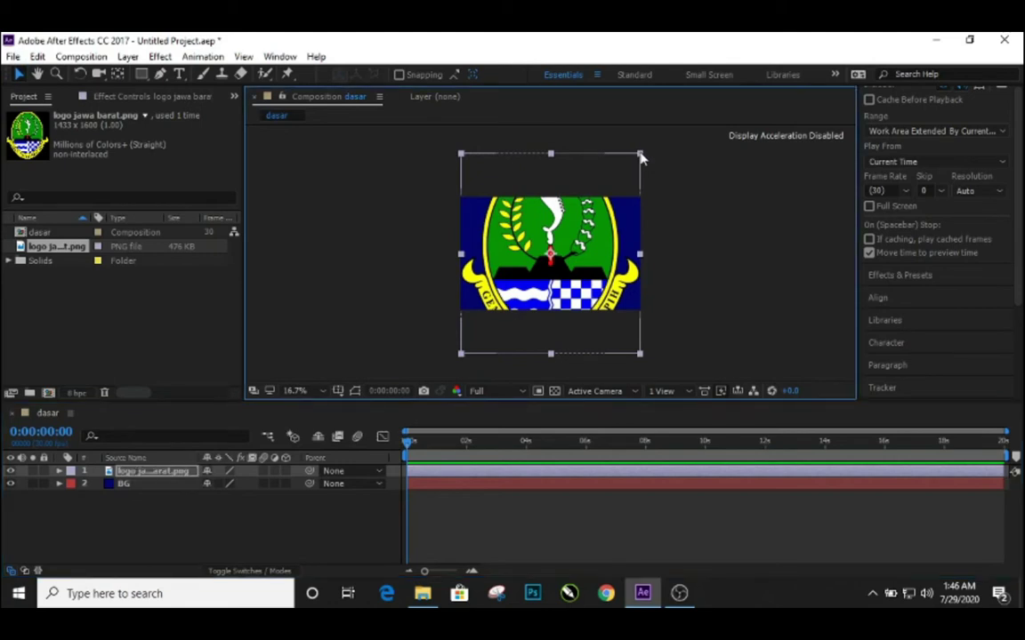
- Scale the logo down to about a third of the frame width, move it to the upper centre, and deselect it
{"action": "left_click_drag", "start_coordinate": [640, 156], "coordinate": [594, 225]}
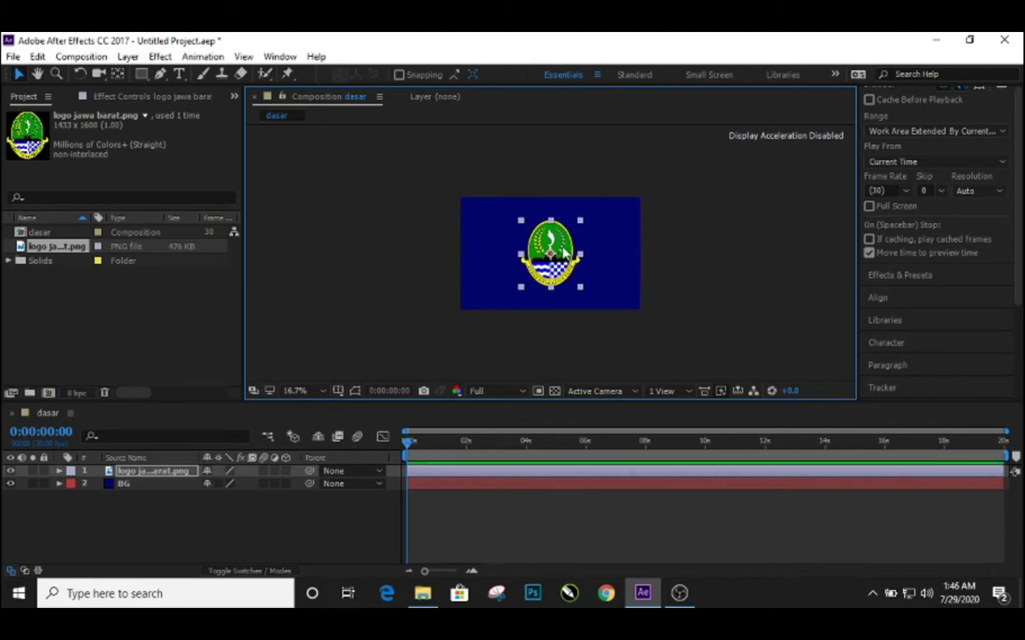
{"action": "left_click_drag", "start_coordinate": [564, 252], "coordinate": [562, 236]}
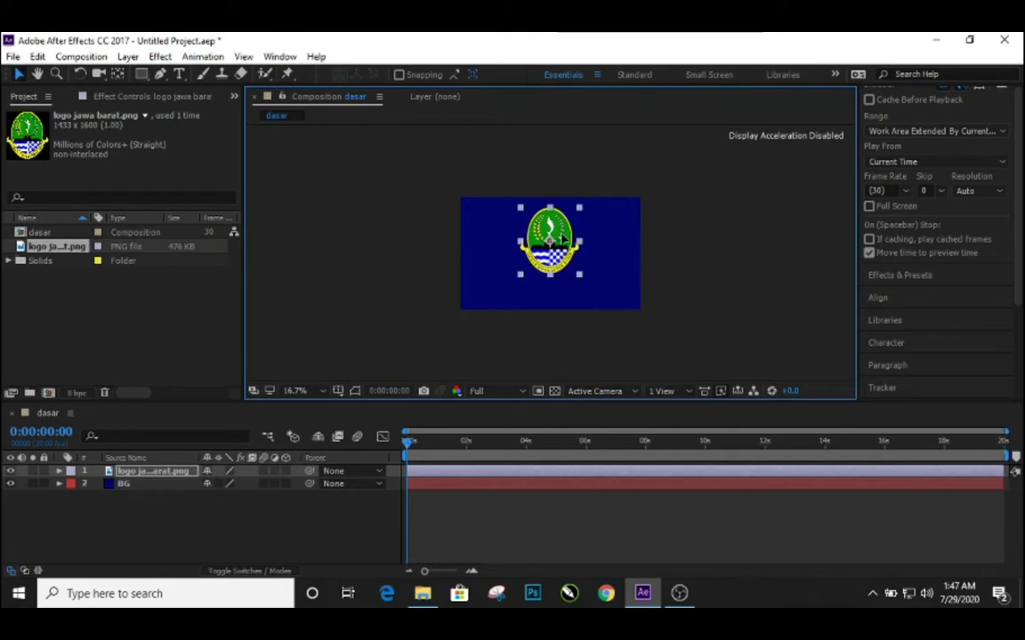
{"action": "left_click", "coordinate": [678, 272]}
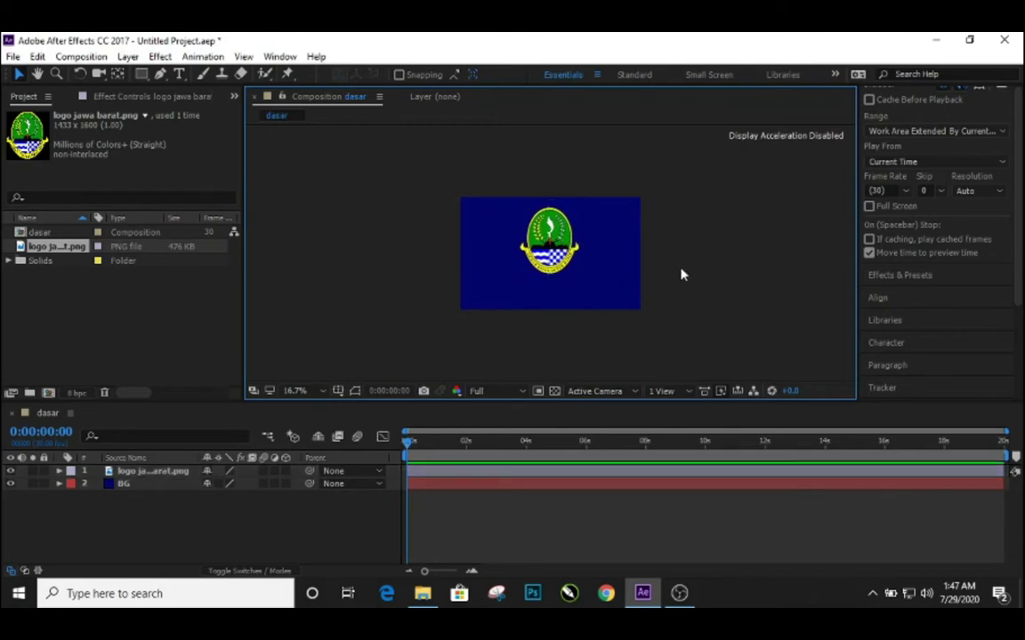
{"action": "right_click", "coordinate": [145, 525]}
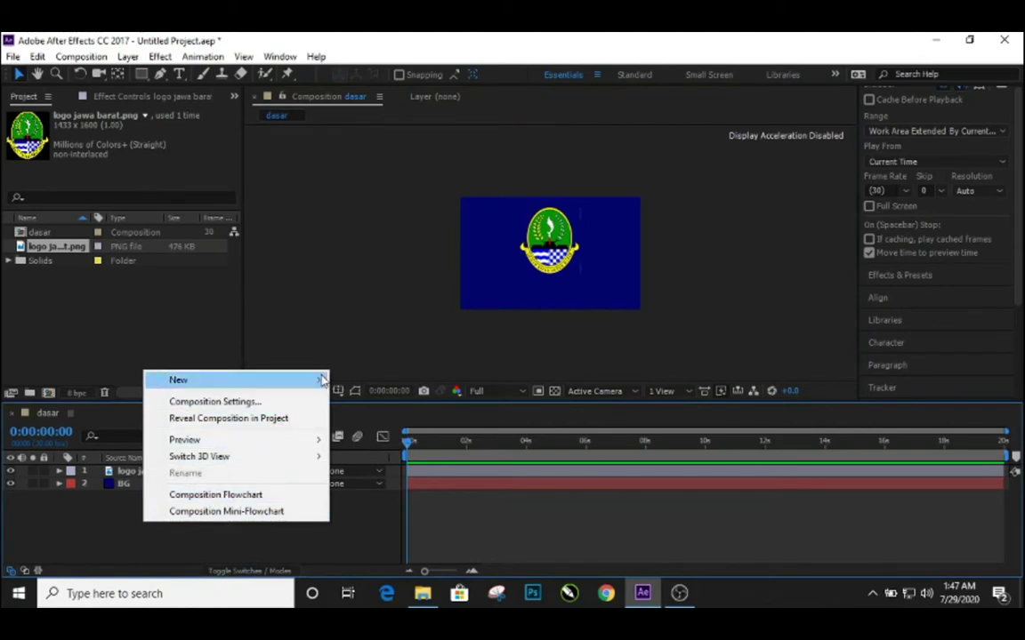
{"action": "mouse_move", "coordinate": [320, 380]}
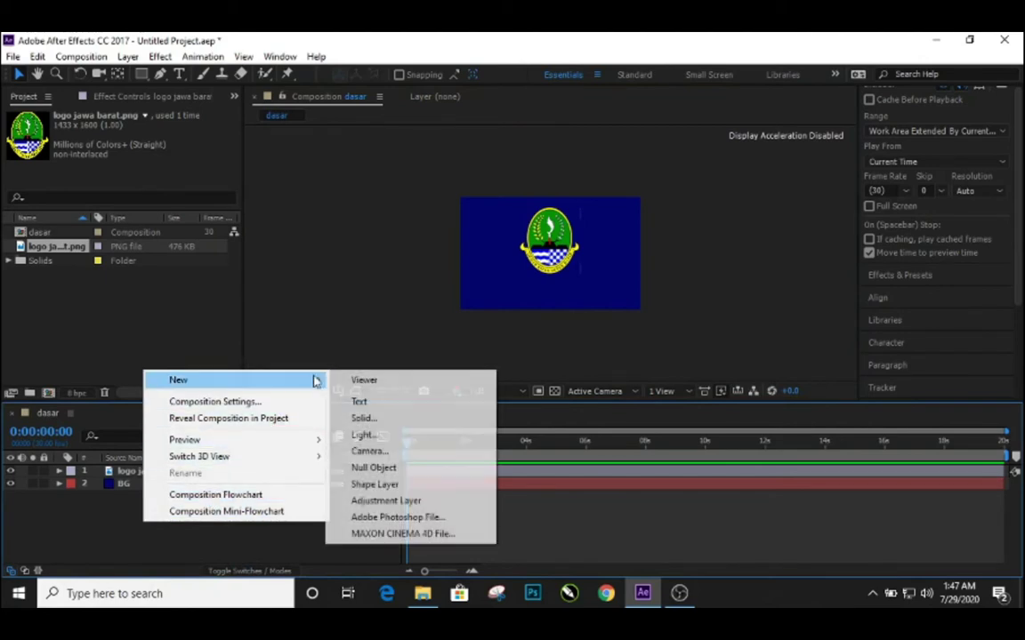
{"action": "left_click", "coordinate": [379, 401]}
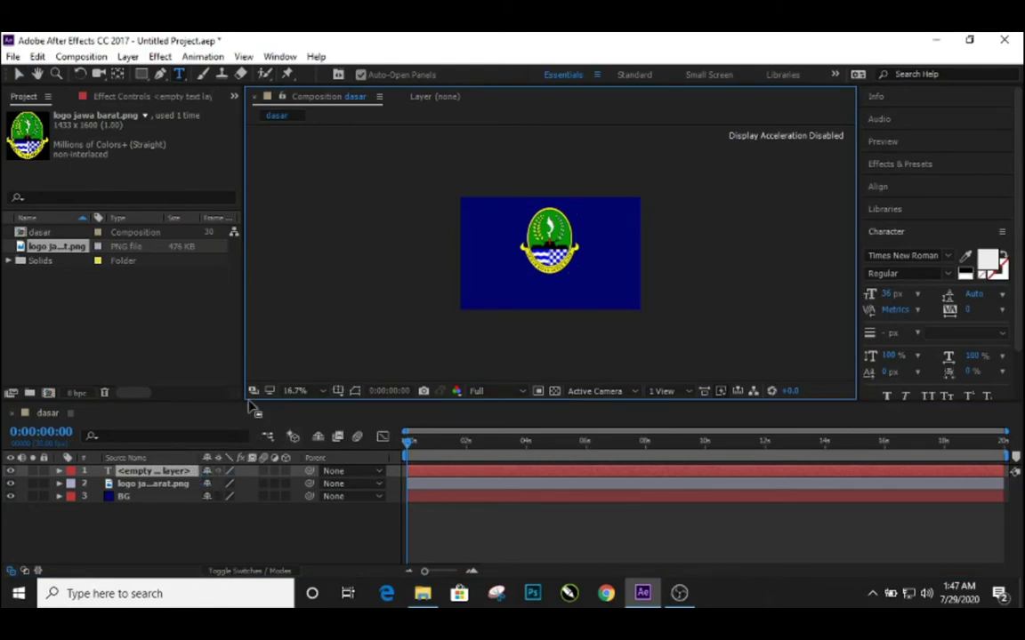
{"action": "right_click", "coordinate": [190, 473]}
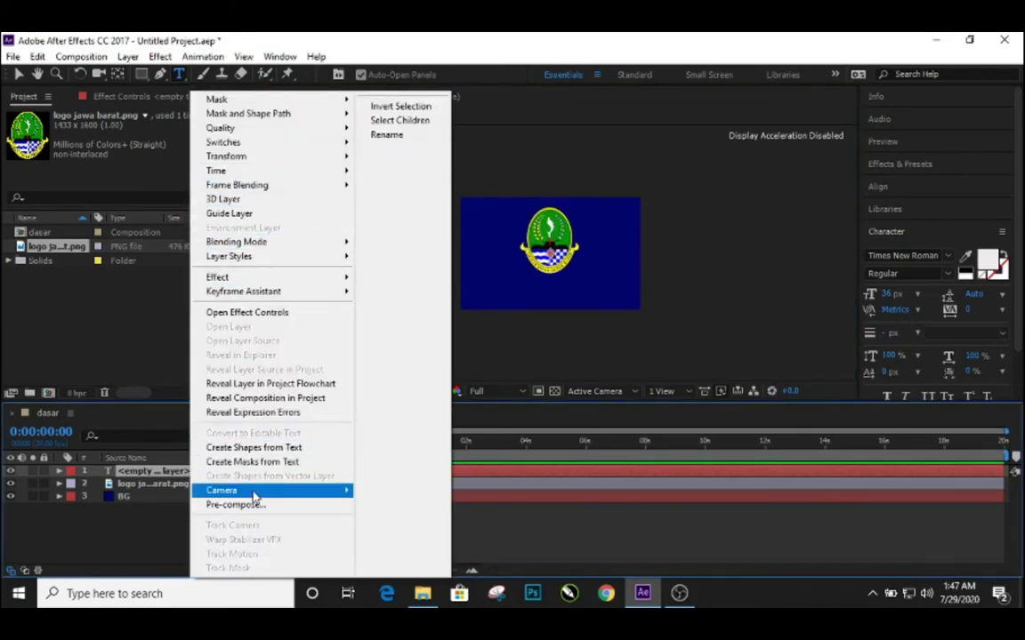
{"action": "left_click", "coordinate": [125, 551]}
{"action": "left_click", "coordinate": [178, 471]}
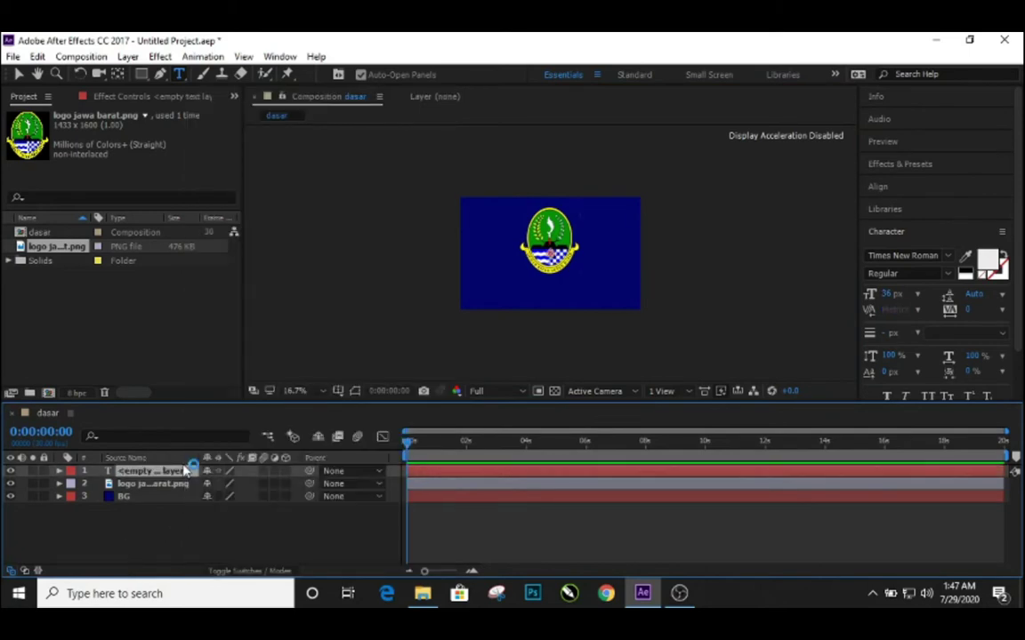
{"action": "key", "text": "Delete"}
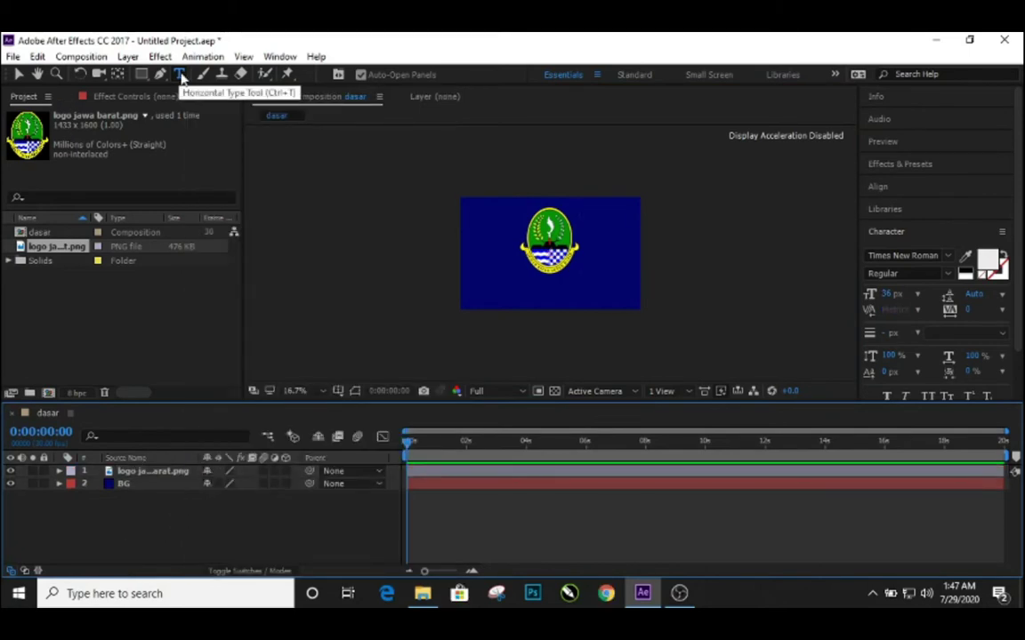
- Add a "JAWA BARAT" text layer in the lower part of the dasar composition, below the logo
{"action": "left_click", "coordinate": [490, 285]}
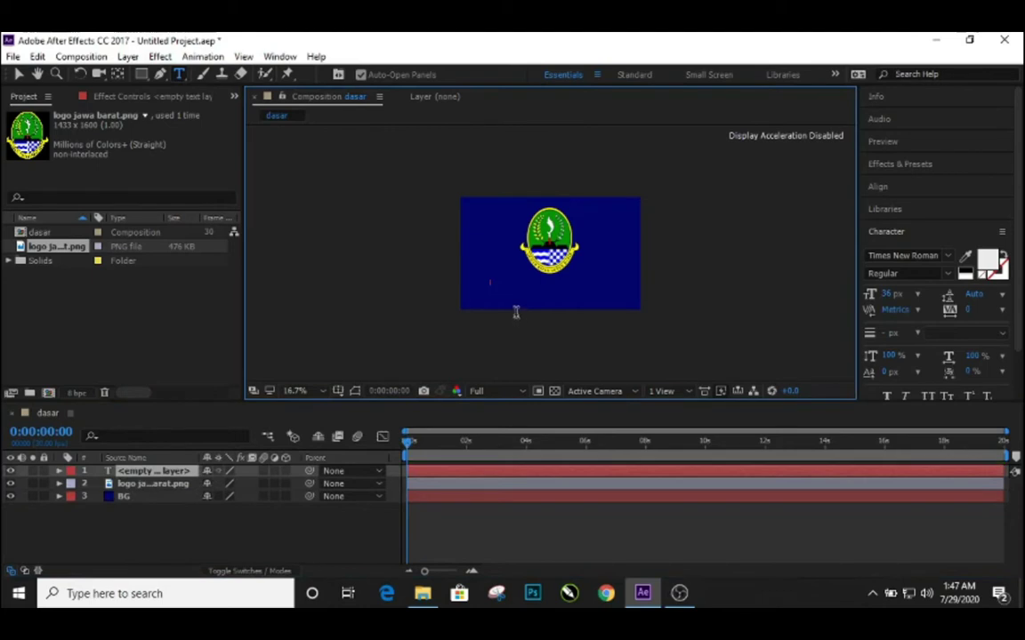
{"action": "type", "text": "JAWA BARAT"}
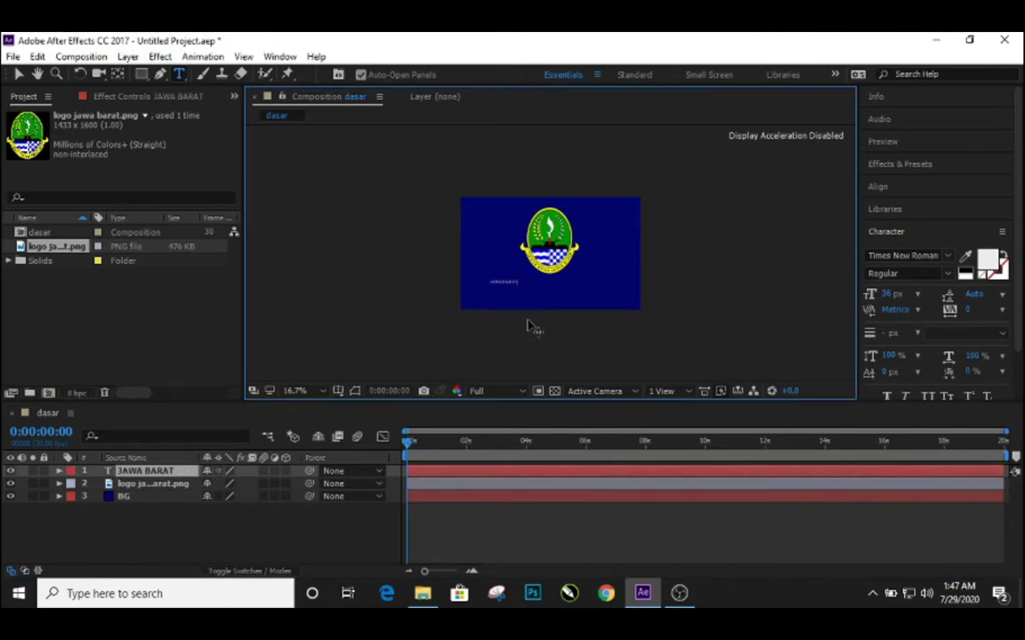
{"action": "left_click", "coordinate": [20, 74]}
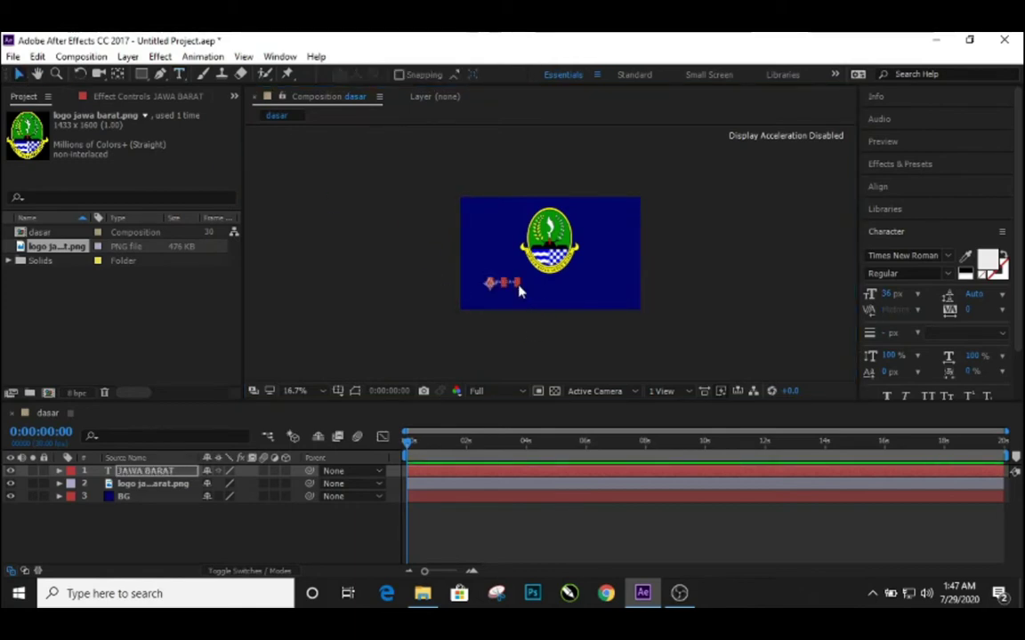
- Enlarge the JAWA BARAT text to slightly wider than the logo and move it directly beneath the logo
{"action": "left_click_drag", "start_coordinate": [520, 292], "coordinate": [558, 298]}
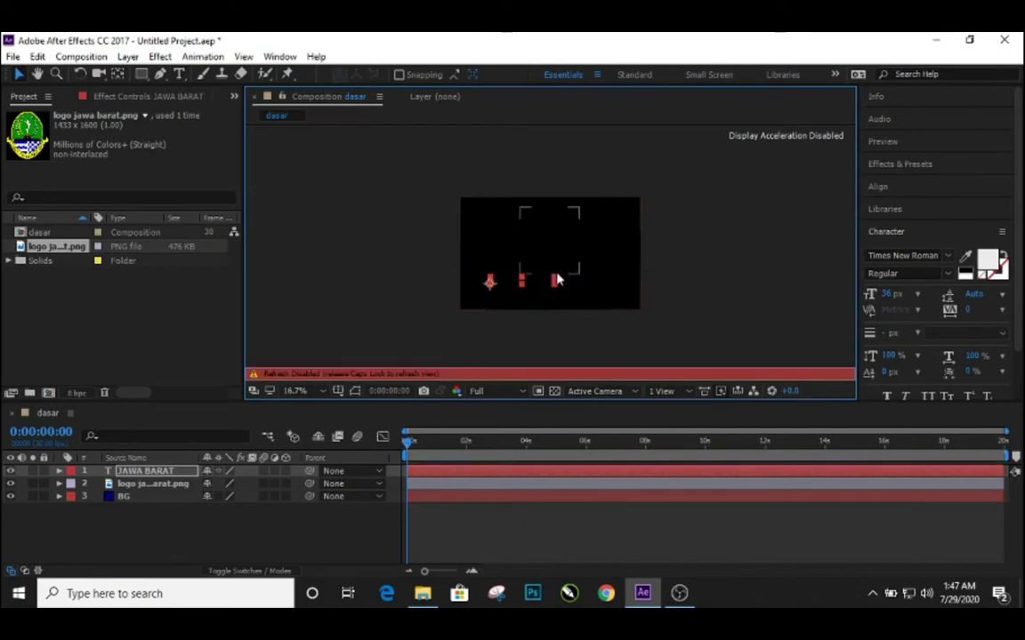
{"action": "key", "text": "Caps_Lock"}
{"action": "scroll", "coordinate": [558, 267], "scroll_direction": "up", "scroll_amount": 5}
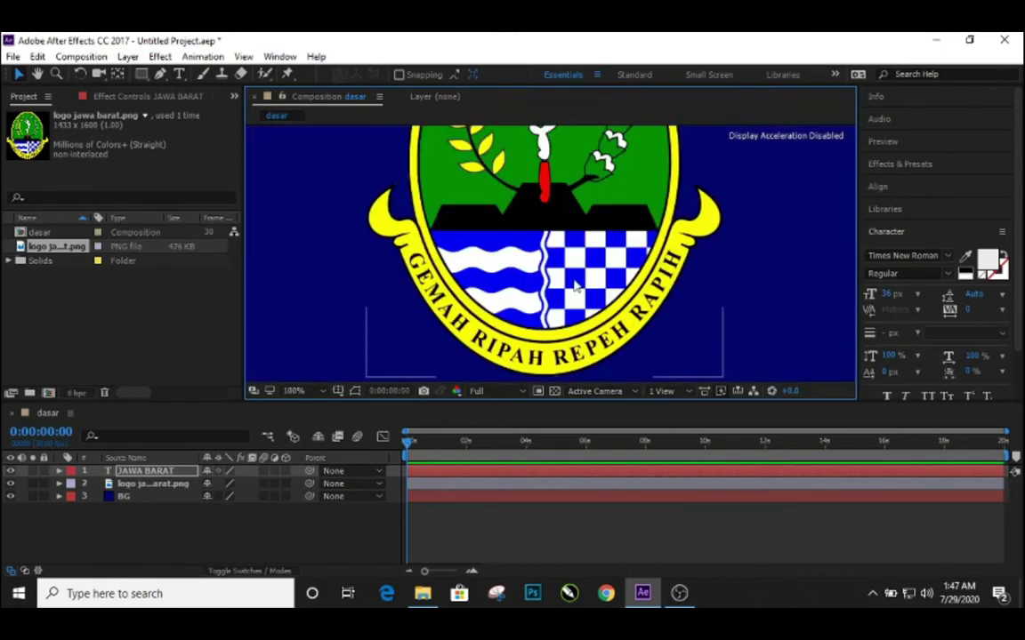
{"action": "scroll", "coordinate": [457, 171], "scroll_direction": "down", "scroll_amount": 2}
{"action": "left_click_drag", "start_coordinate": [510, 345], "coordinate": [599, 358]}
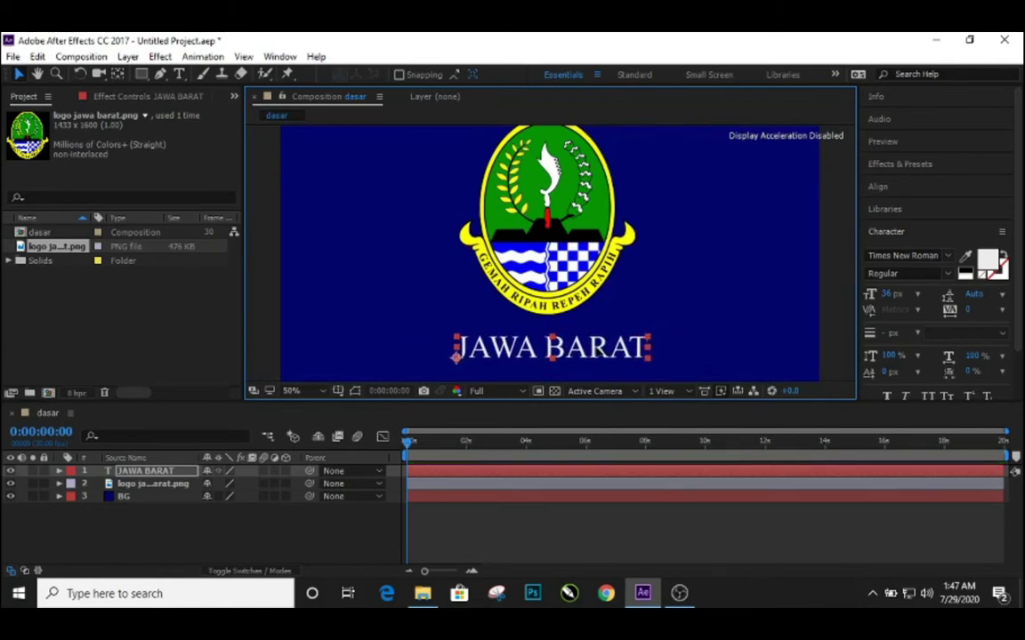
{"action": "scroll", "coordinate": [495, 289], "scroll_direction": "down", "scroll_amount": 4}
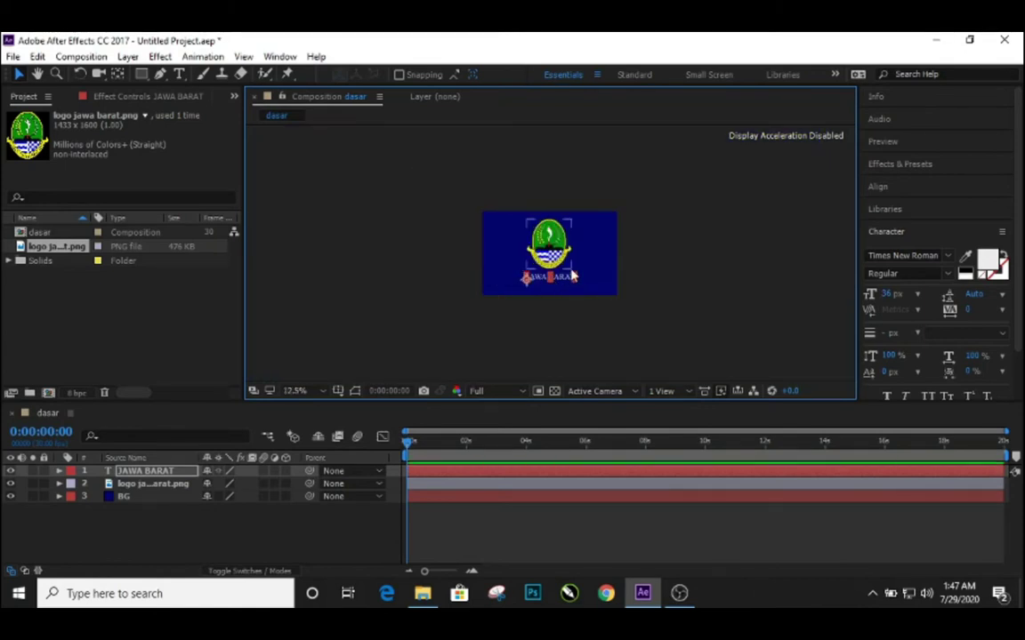
{"action": "scroll", "coordinate": [533, 278], "scroll_direction": "up", "scroll_amount": 1}
{"action": "scroll", "coordinate": [616, 310], "scroll_direction": "up", "scroll_amount": 1}
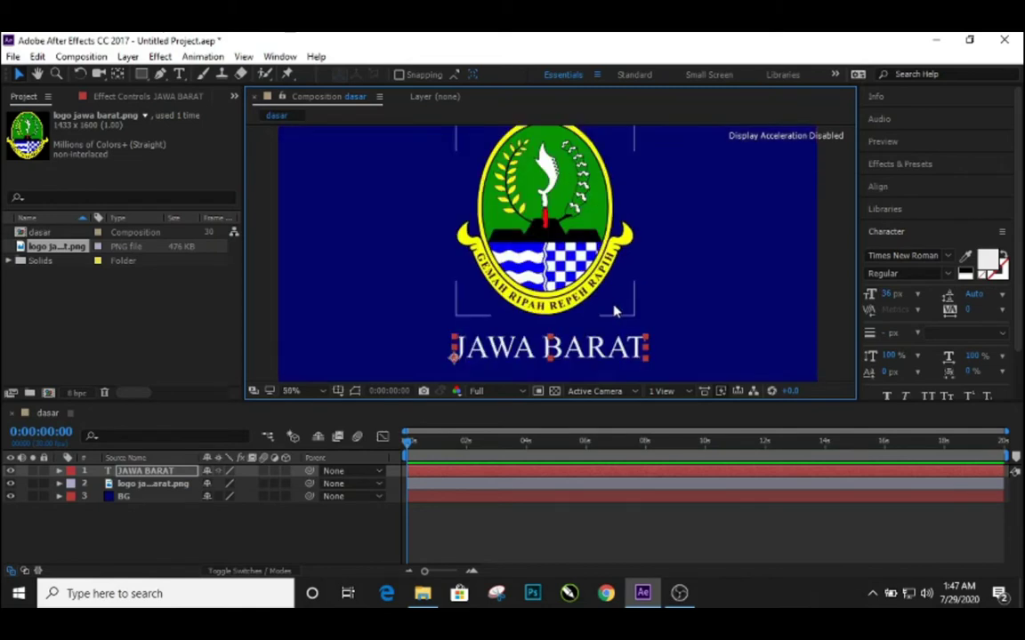
- Set the JAWA BARAT text's font to Arial with the Black style and re-centre it under the logo
{"action": "left_click", "coordinate": [948, 257]}
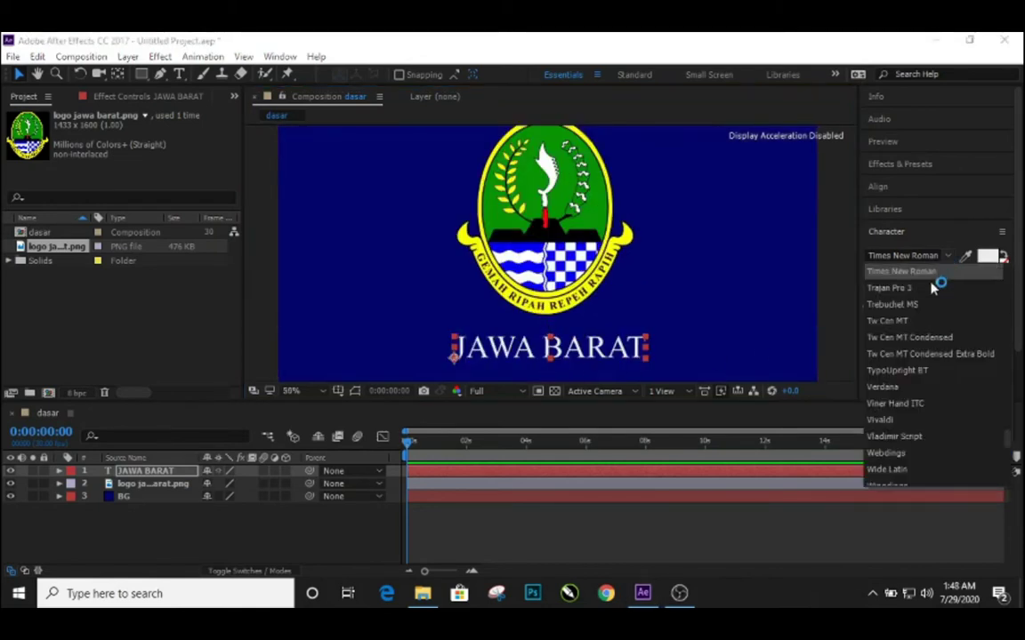
{"action": "scroll", "coordinate": [925, 363], "scroll_direction": "up", "scroll_amount": 10}
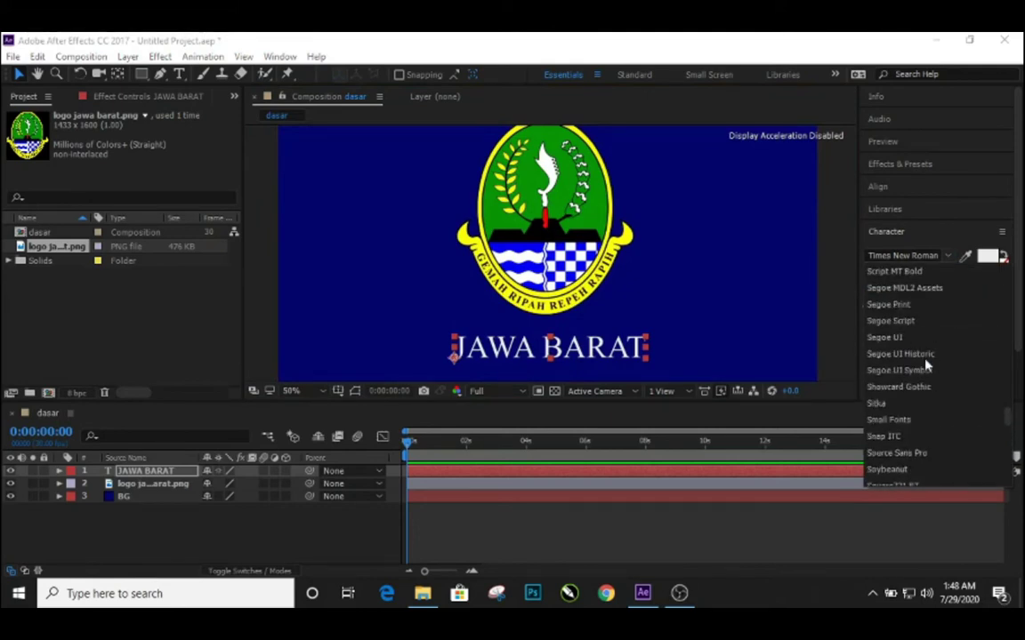
{"action": "left_click_drag", "start_coordinate": [1011, 409], "coordinate": [1014, 276]}
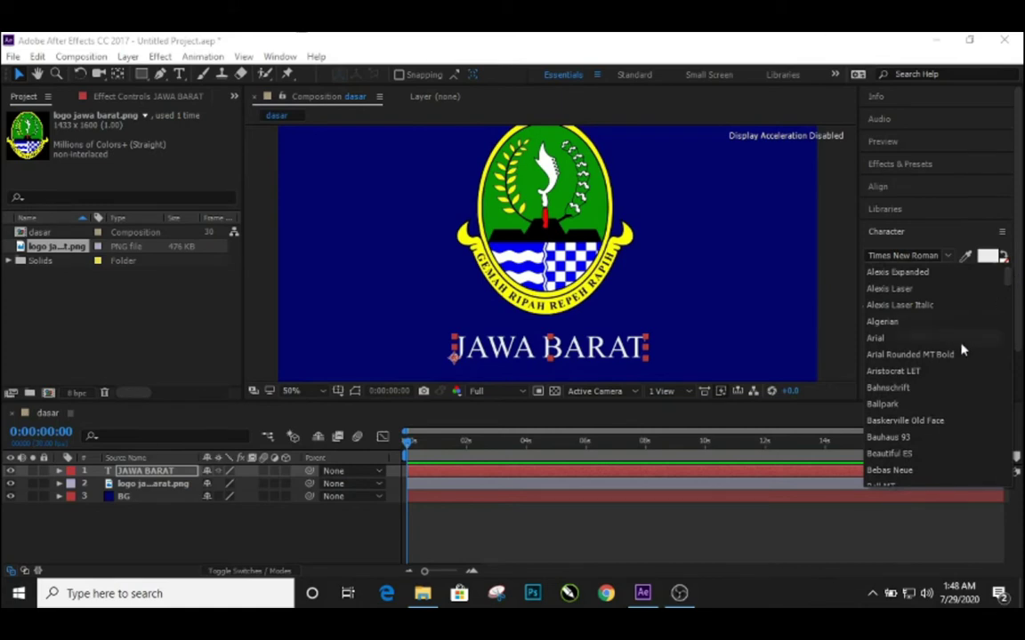
{"action": "left_click", "coordinate": [886, 344]}
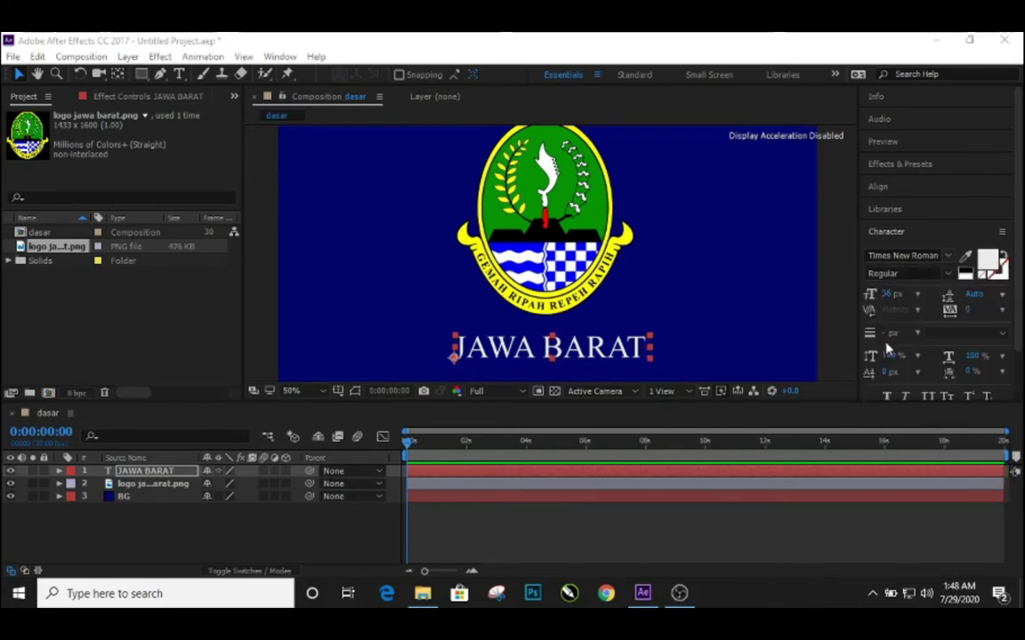
{"action": "left_click", "coordinate": [946, 273]}
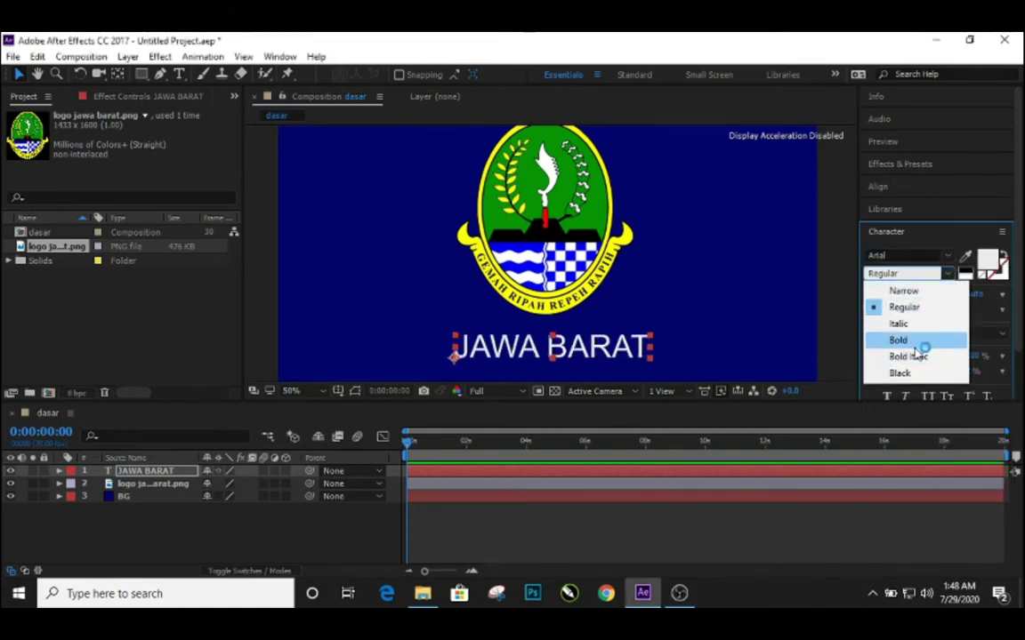
{"action": "left_click", "coordinate": [911, 372]}
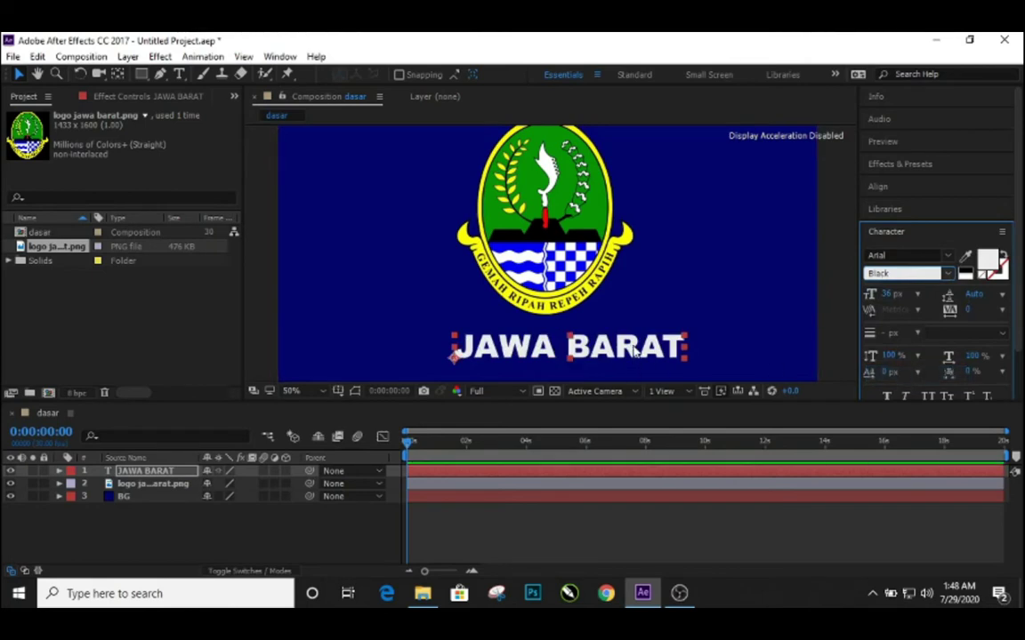
{"action": "left_click_drag", "start_coordinate": [631, 352], "coordinate": [601, 349]}
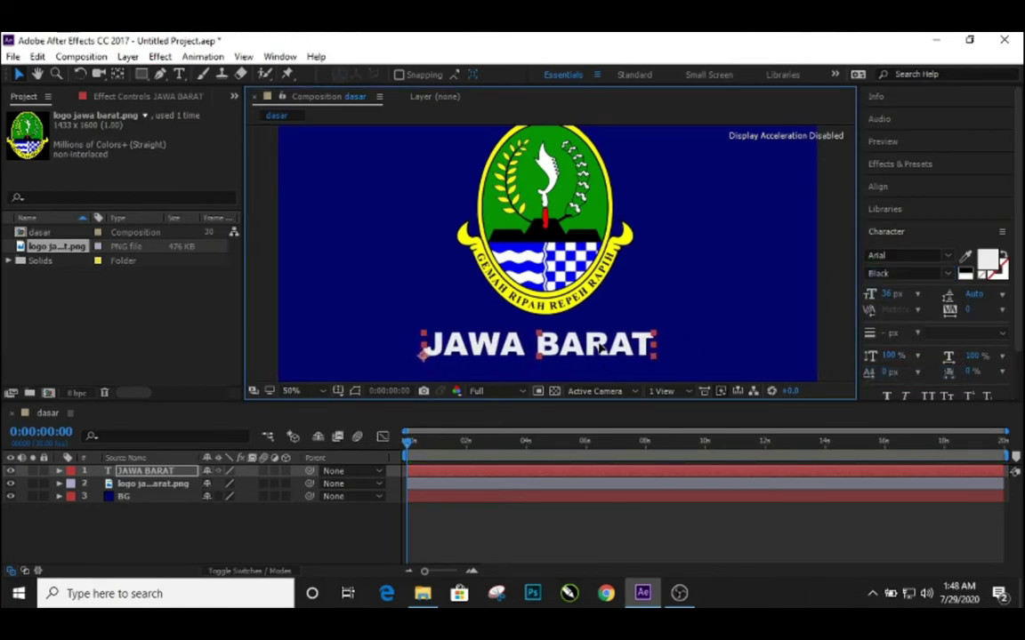
- Change the JAWA BARAT text colour to yellow-green CAF409, fine-tune its centring under the logo, and deselect it
{"action": "left_click", "coordinate": [991, 262]}
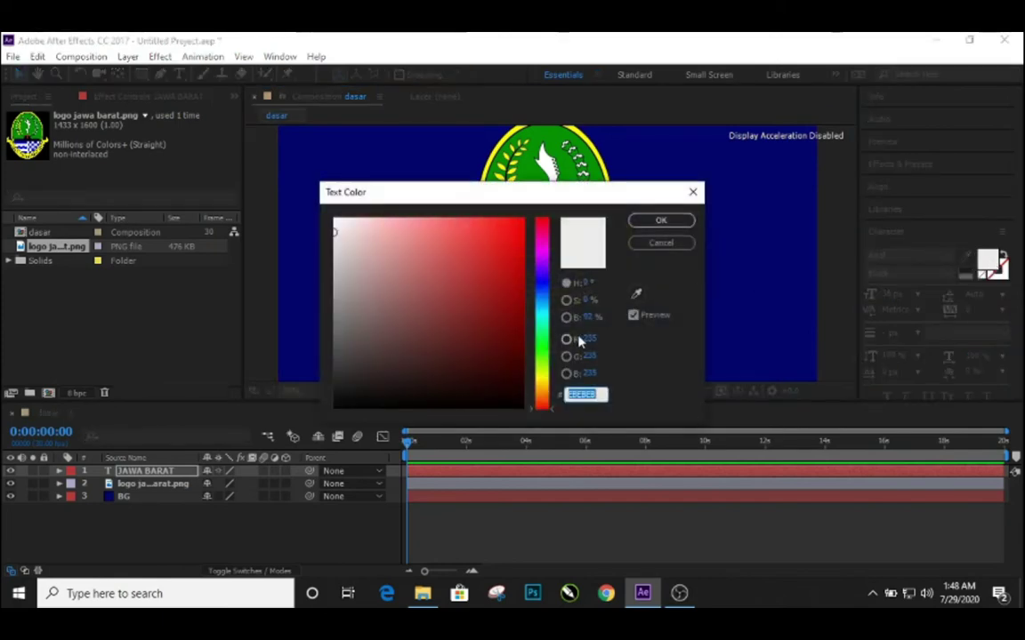
{"action": "left_click", "coordinate": [545, 372]}
{"action": "left_click", "coordinate": [517, 225]}
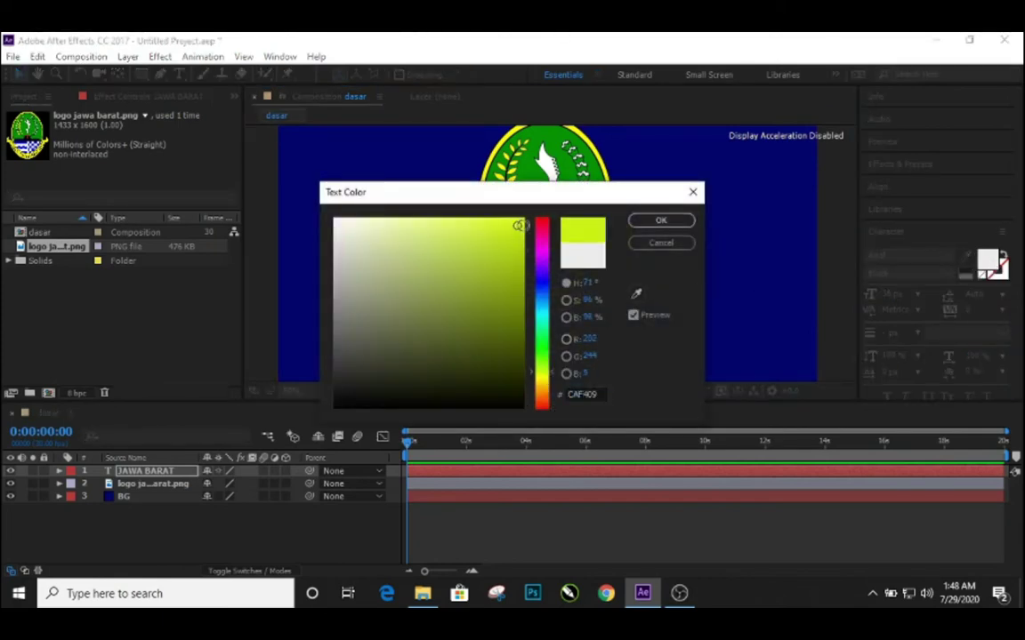
{"action": "left_click", "coordinate": [663, 222]}
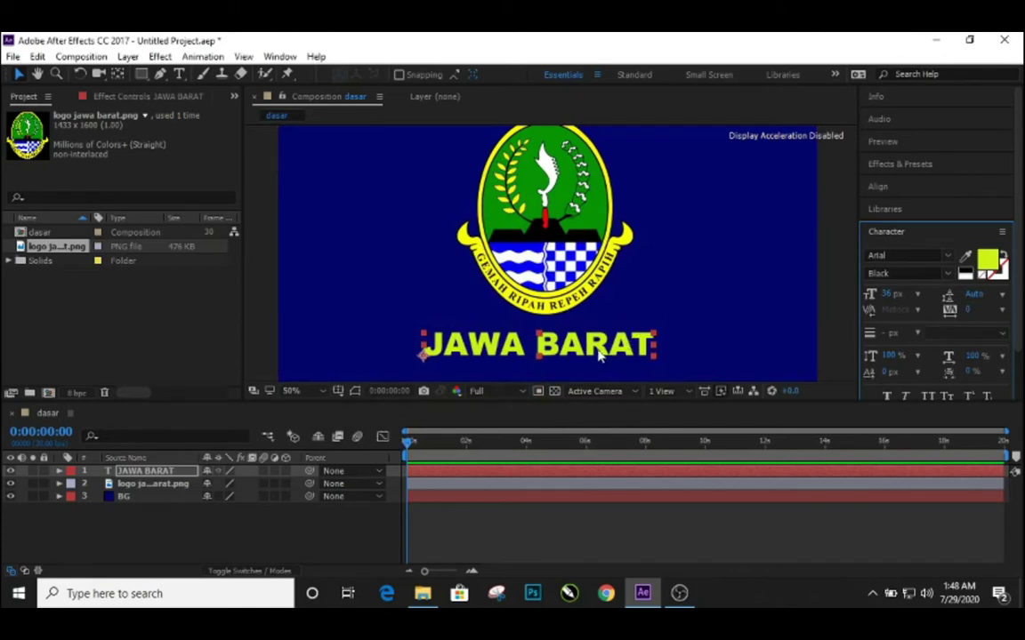
{"action": "left_click_drag", "start_coordinate": [597, 353], "coordinate": [604, 355]}
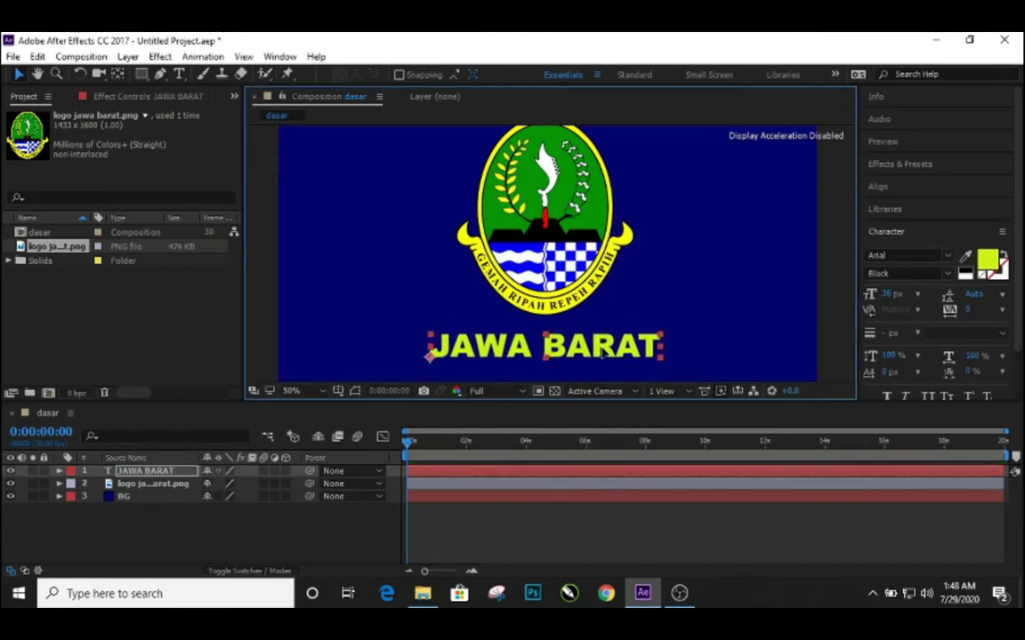
{"action": "key", "text": "comma"}
{"action": "key", "text": "comma"}
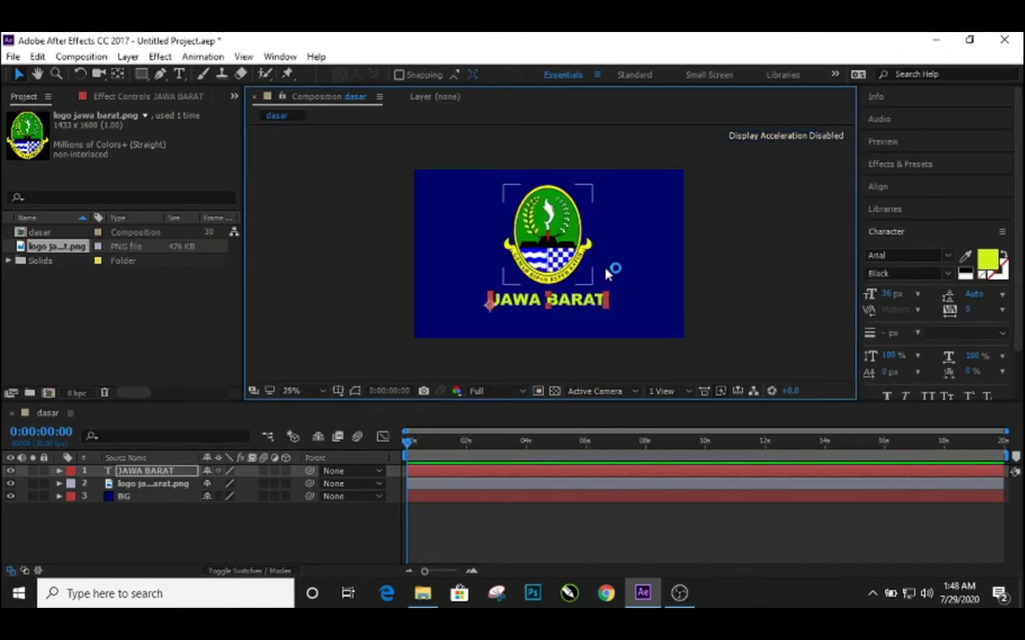
{"action": "left_click", "coordinate": [746, 305]}
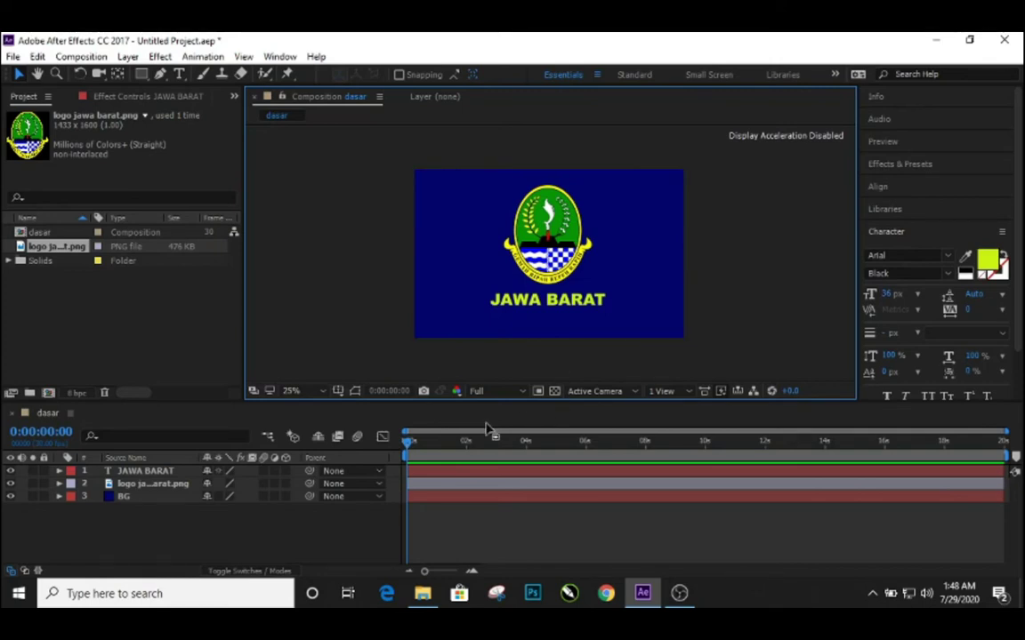
- Move the logo straight up out of the frame to position 714, -300 and set a Position keyframe at 0 seconds
{"action": "left_click", "coordinate": [183, 485]}
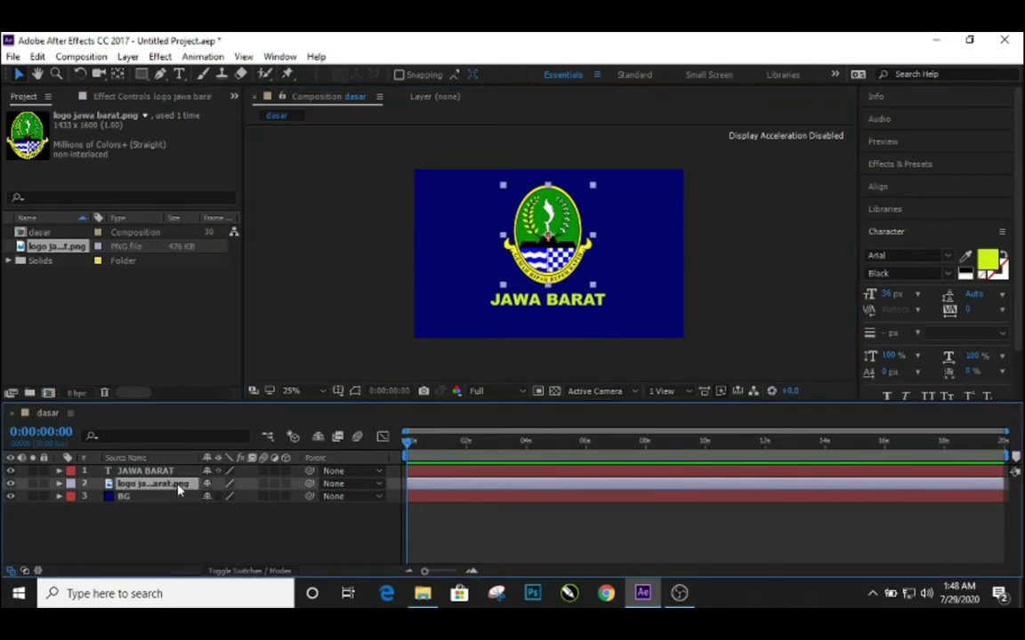
{"action": "left_click", "coordinate": [59, 484]}
{"action": "left_click", "coordinate": [72, 496]}
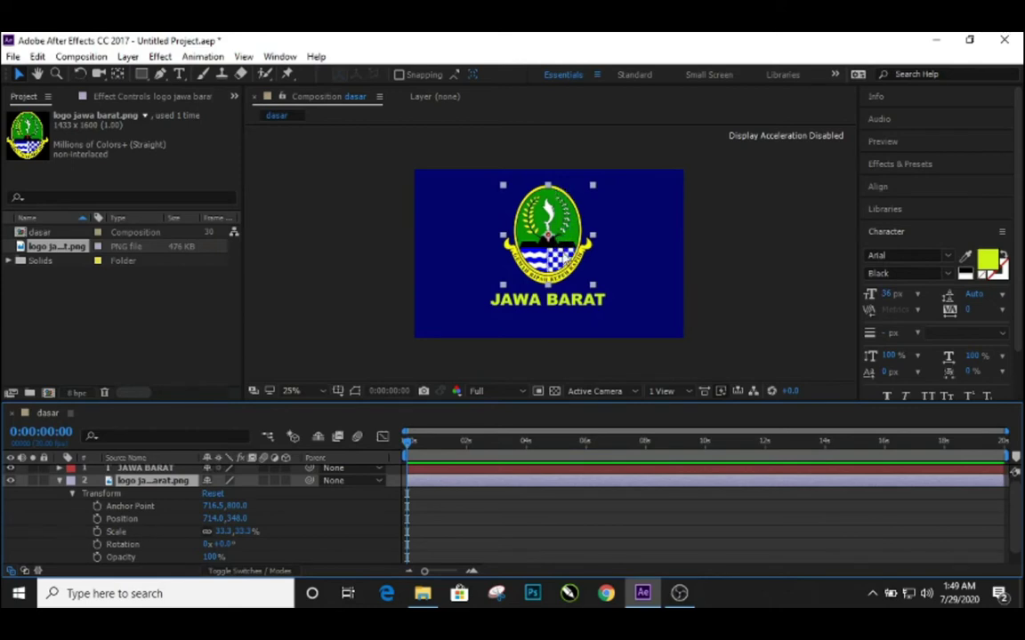
{"action": "left_click_drag", "start_coordinate": [562, 254], "coordinate": [562, 135]}
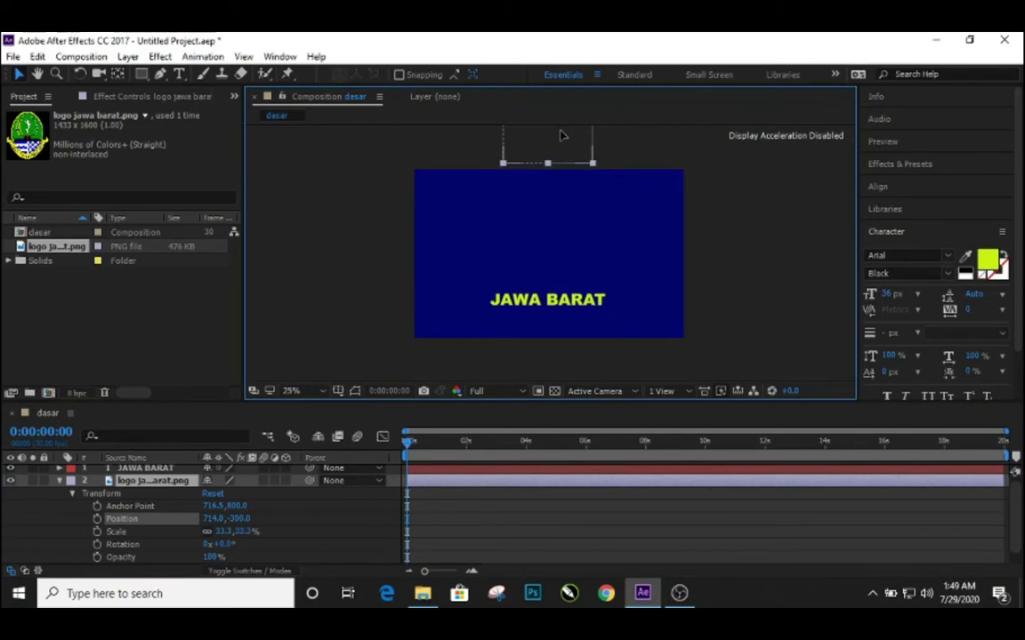
{"action": "left_click", "coordinate": [97, 519]}
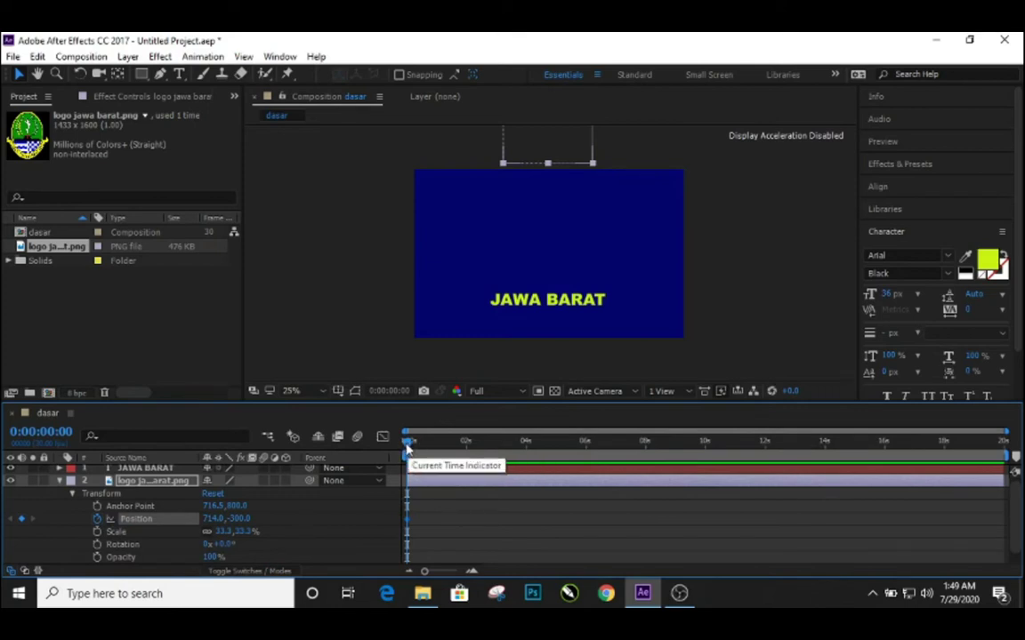
- Add a Position keyframe at 4 seconds with the logo moved down into the frame at 714, 300
{"action": "left_click_drag", "start_coordinate": [407, 449], "coordinate": [526, 445]}
{"action": "left_click", "coordinate": [575, 148]}
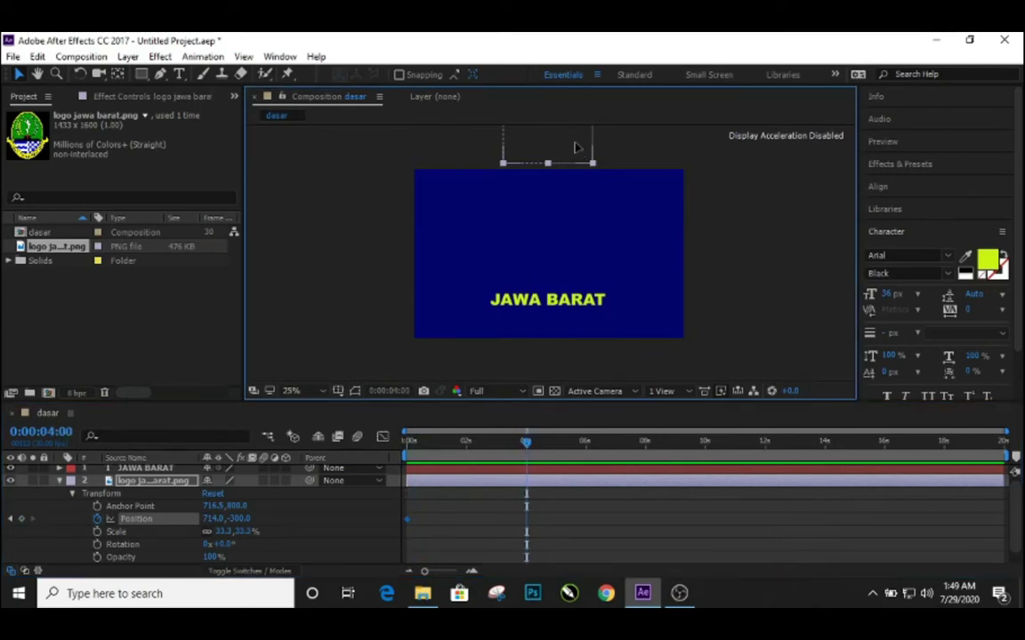
{"action": "left_click_drag", "start_coordinate": [575, 148], "coordinate": [582, 263]}
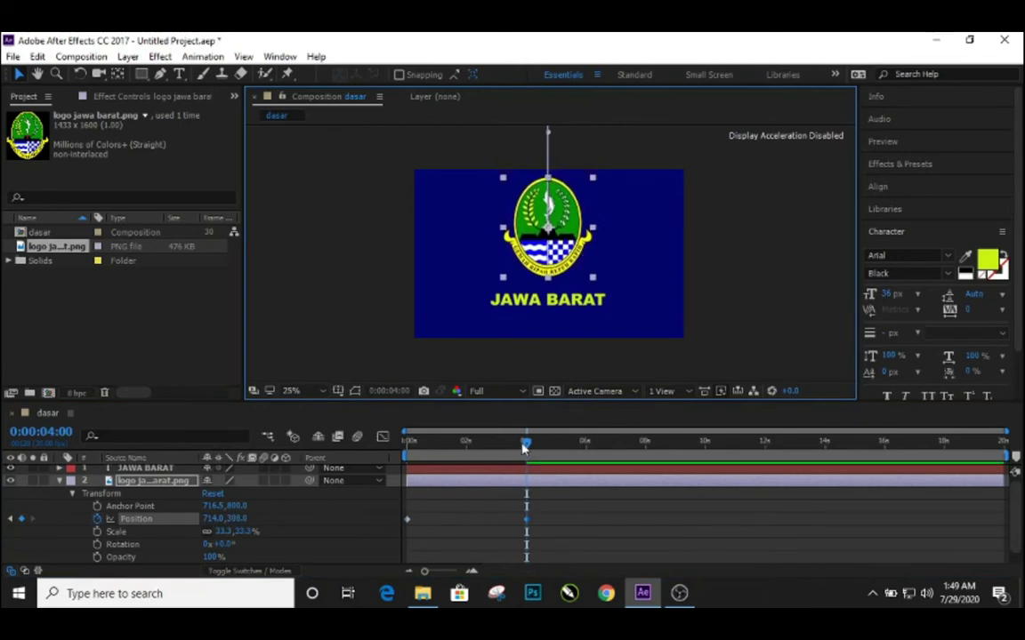
- Scrub through the time between the logo's two Position keyframes to check its downward motion
{"action": "left_click_drag", "start_coordinate": [525, 446], "coordinate": [503, 456]}
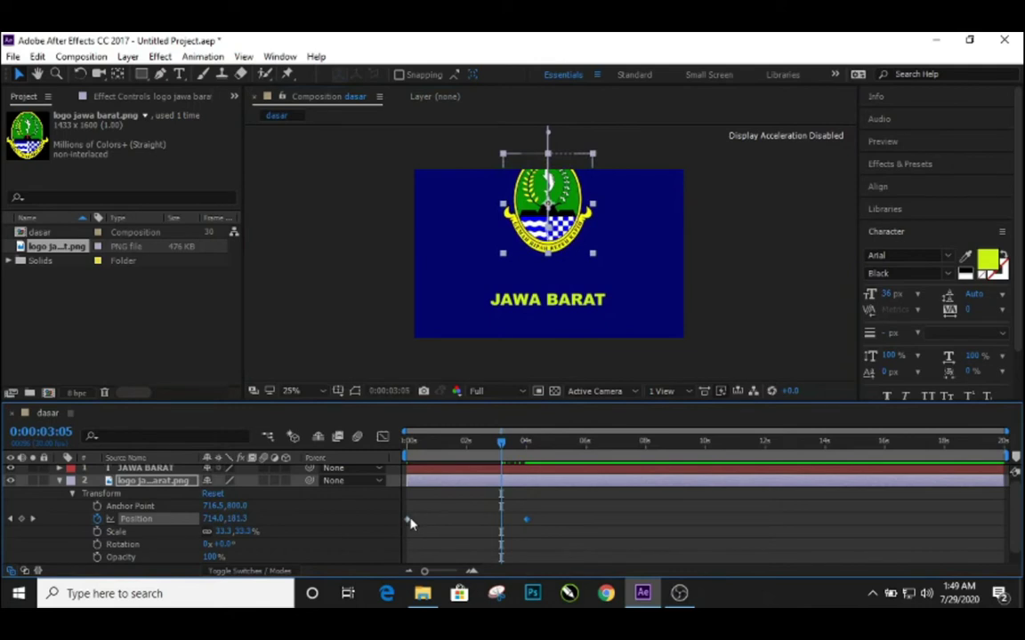
{"action": "mouse_move", "coordinate": [410, 524]}
{"action": "mouse_move", "coordinate": [525, 532]}
{"action": "left_click_drag", "start_coordinate": [501, 445], "coordinate": [478, 451]}
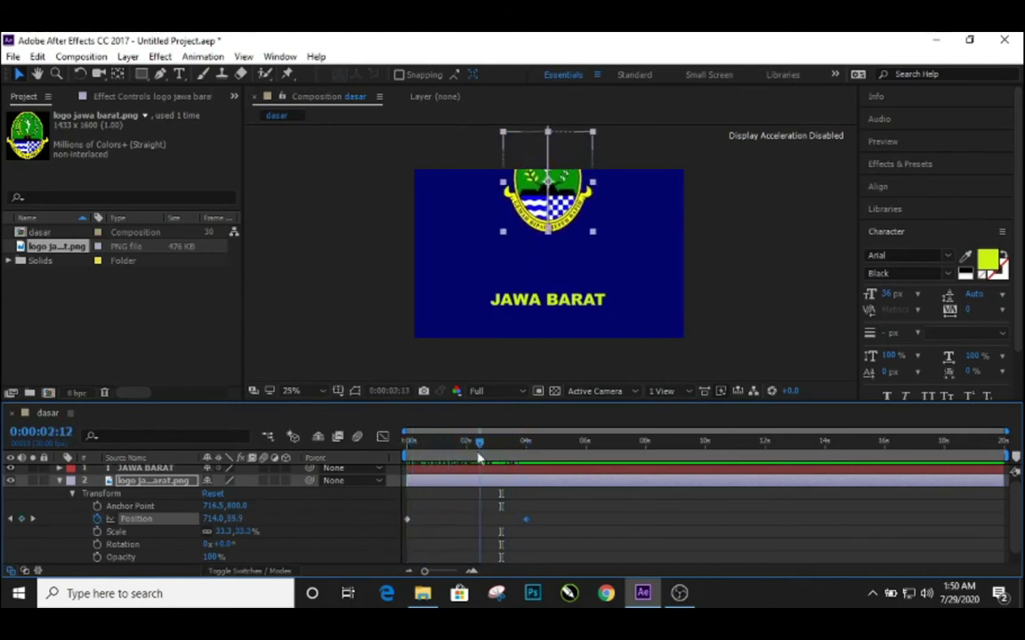
- Apply Easy Ease to both of the logo's Position keyframes and scrub through the motion to check it
{"action": "left_click_drag", "start_coordinate": [551, 515], "coordinate": [405, 526]}
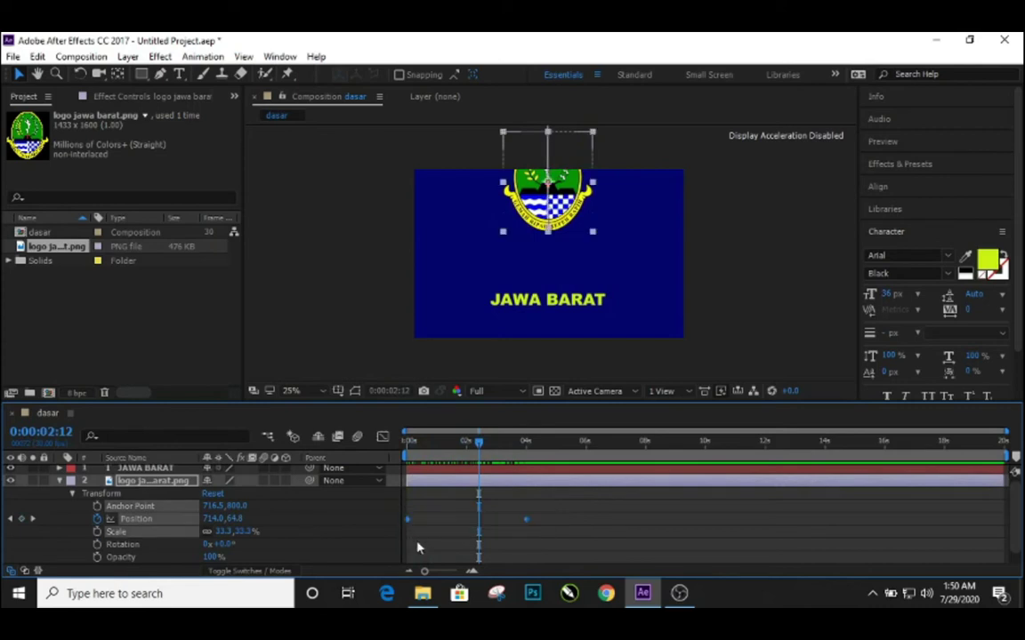
{"action": "right_click", "coordinate": [527, 522]}
{"action": "mouse_move", "coordinate": [612, 508]}
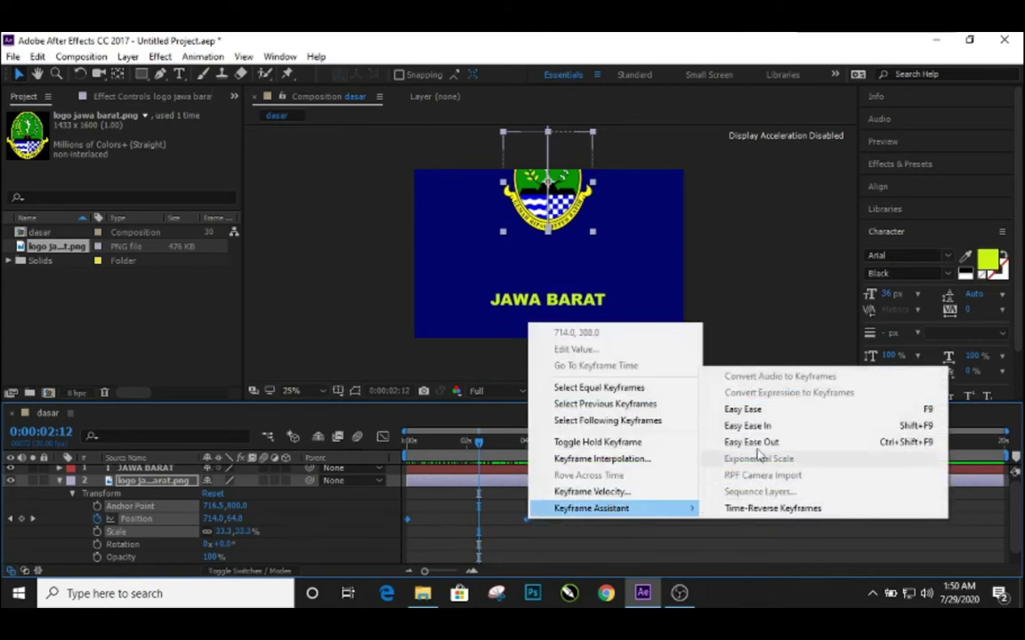
{"action": "left_click", "coordinate": [761, 413]}
{"action": "left_click_drag", "start_coordinate": [479, 443], "coordinate": [496, 475]}
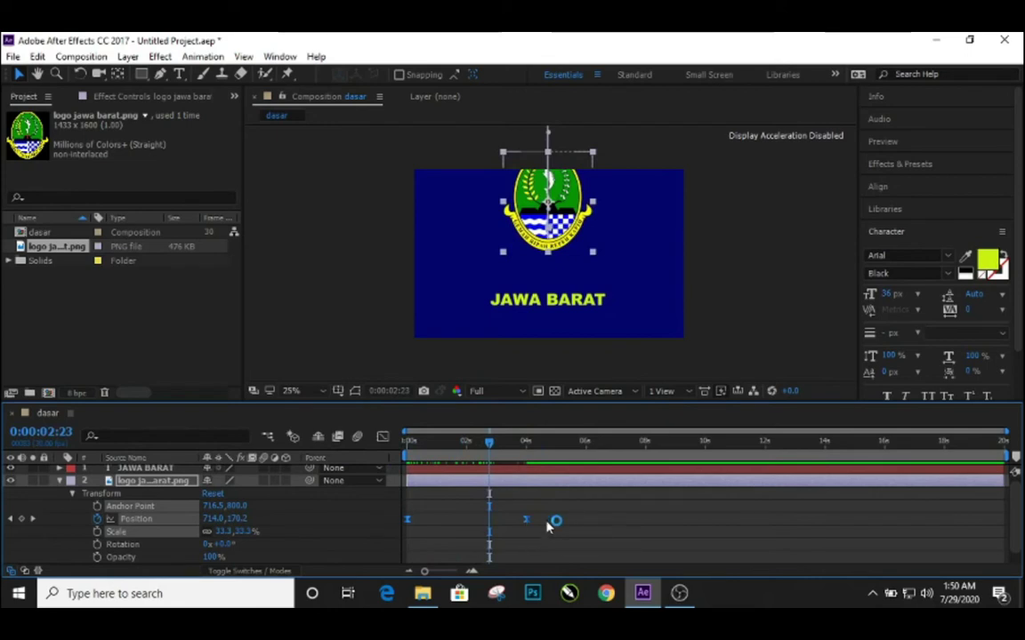
- Try the logo's last Position keyframe at 5 seconds, scrub the motion, return the keyframe to 4 seconds and check again
{"action": "left_click", "coordinate": [537, 526]}
{"action": "left_click_drag", "start_coordinate": [528, 525], "coordinate": [559, 525]}
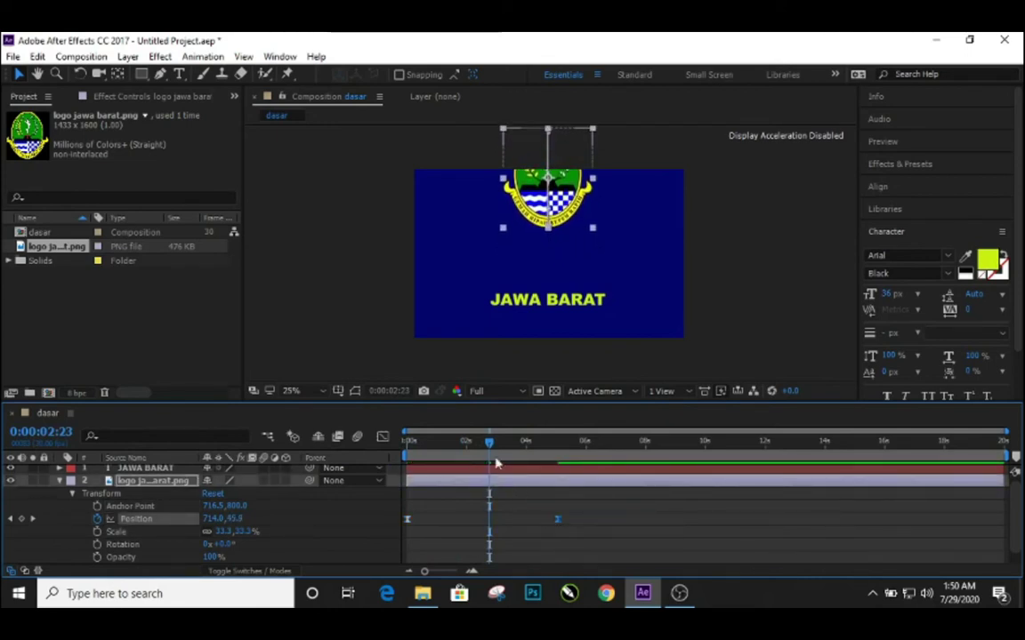
{"action": "left_click_drag", "start_coordinate": [472, 444], "coordinate": [457, 473]}
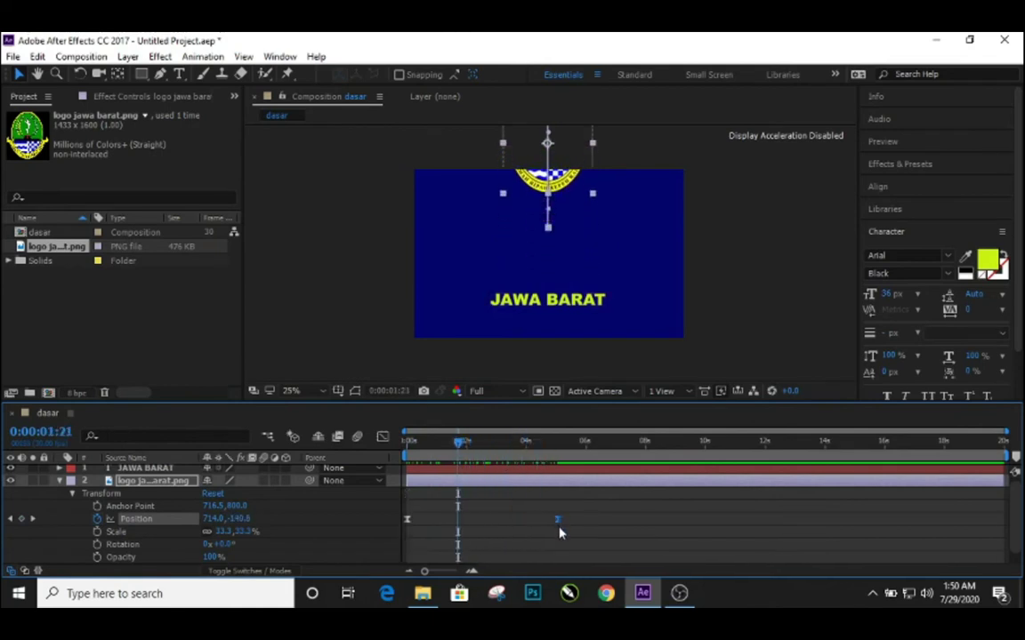
{"action": "left_click_drag", "start_coordinate": [556, 523], "coordinate": [520, 520]}
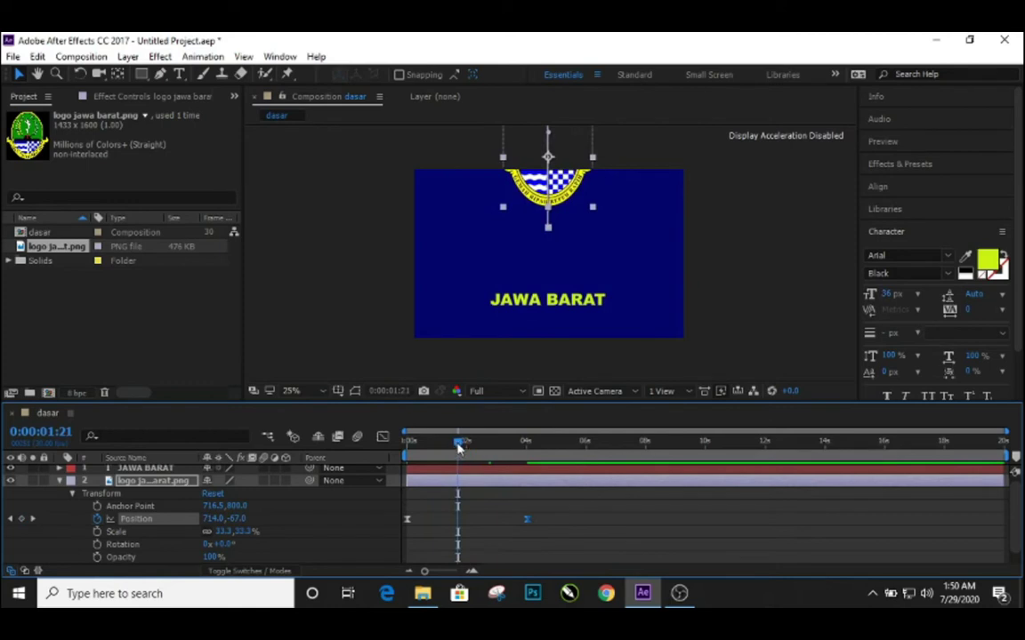
{"action": "mouse_move", "coordinate": [458, 447]}
{"action": "left_mouse_down"}
{"action": "mouse_move", "coordinate": [407, 442]}
{"action": "mouse_move", "coordinate": [536, 452]}
{"action": "mouse_move", "coordinate": [500, 444]}
{"action": "mouse_move", "coordinate": [451, 458]}
{"action": "left_mouse_up"}
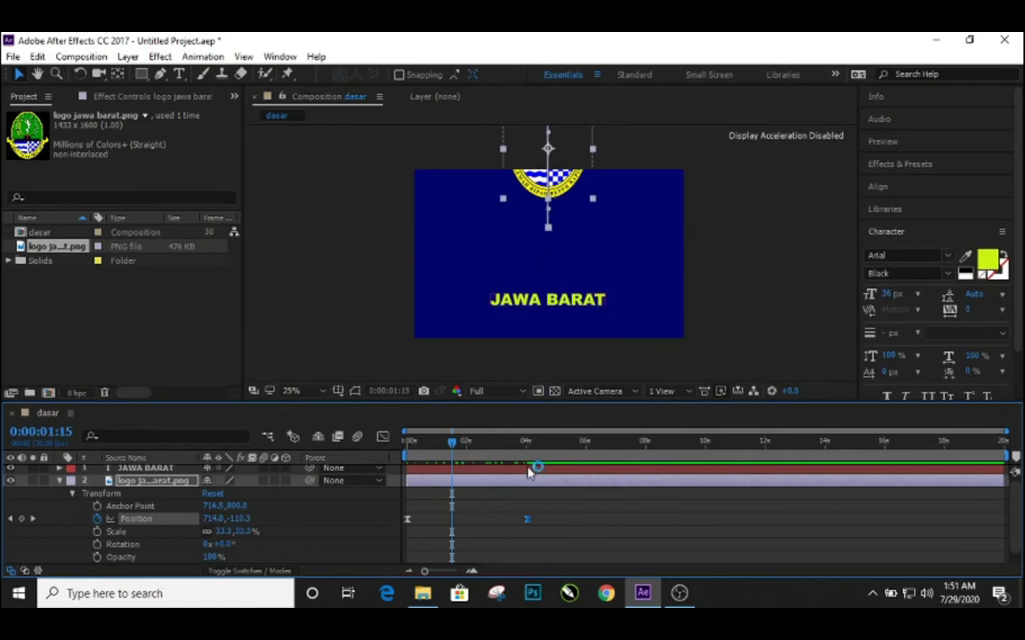
- Set a Scale keyframe for the logo at 0 seconds with the scale reduced to 8.3%
{"action": "left_click_drag", "start_coordinate": [453, 449], "coordinate": [387, 454]}
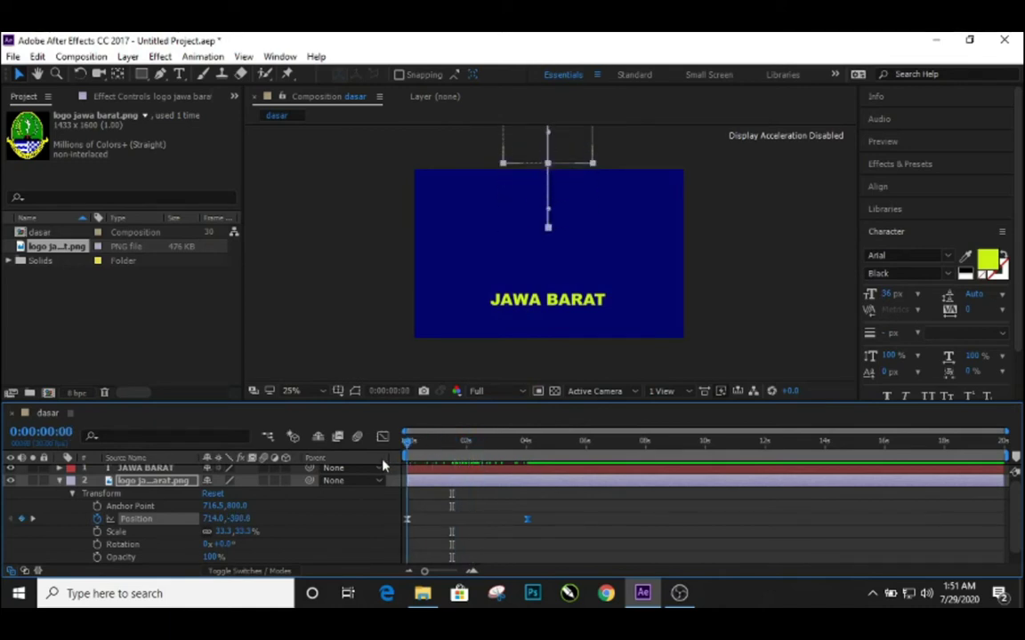
{"action": "left_click", "coordinate": [98, 531]}
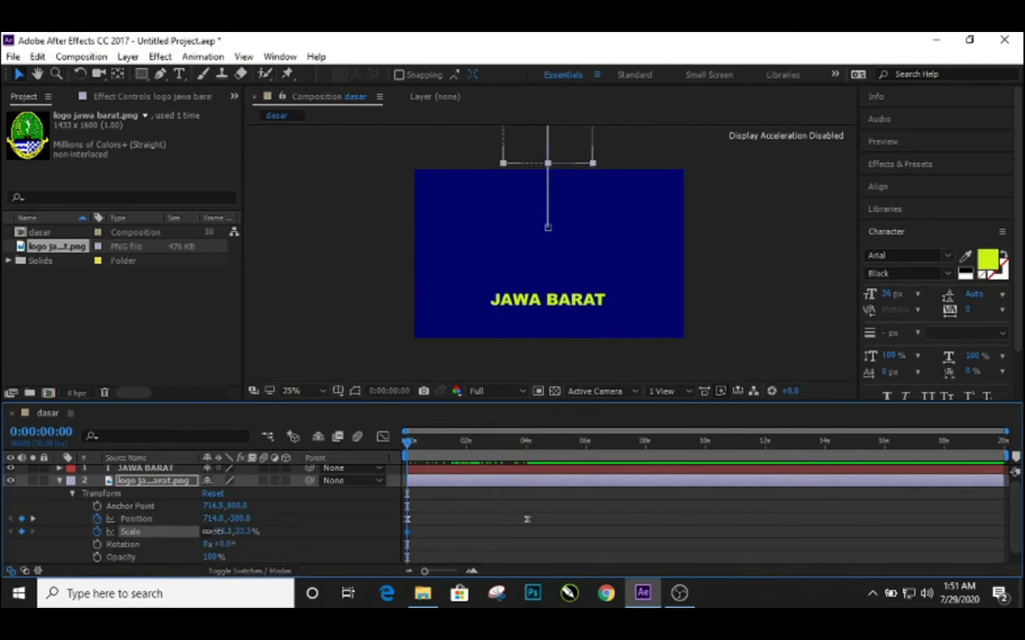
{"action": "left_click_drag", "start_coordinate": [213, 531], "coordinate": [205, 531]}
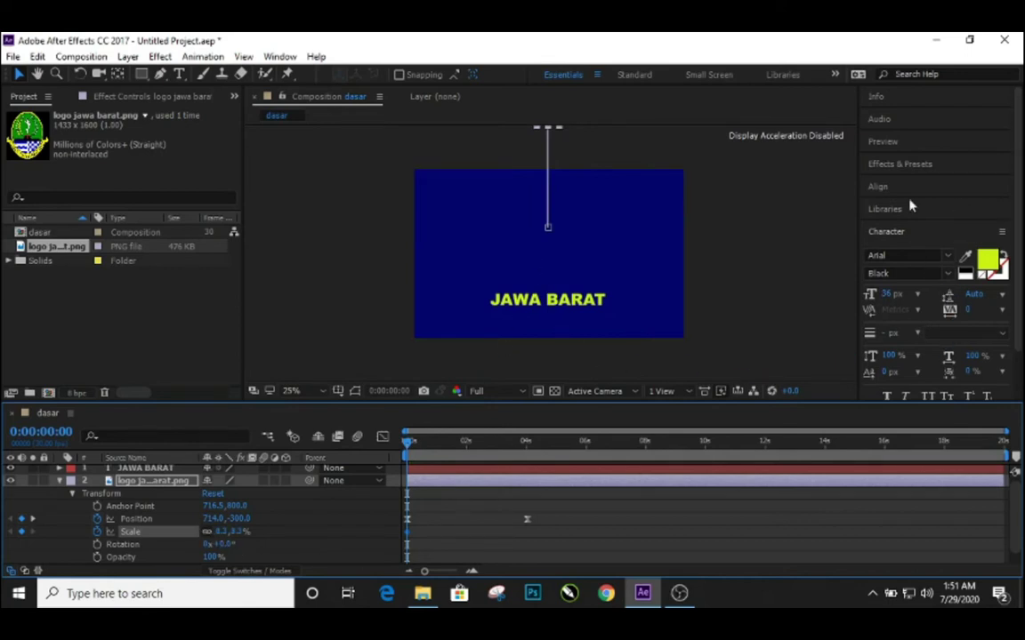
{"action": "scroll", "coordinate": [601, 303], "scroll_direction": "down", "scroll_amount": 1}
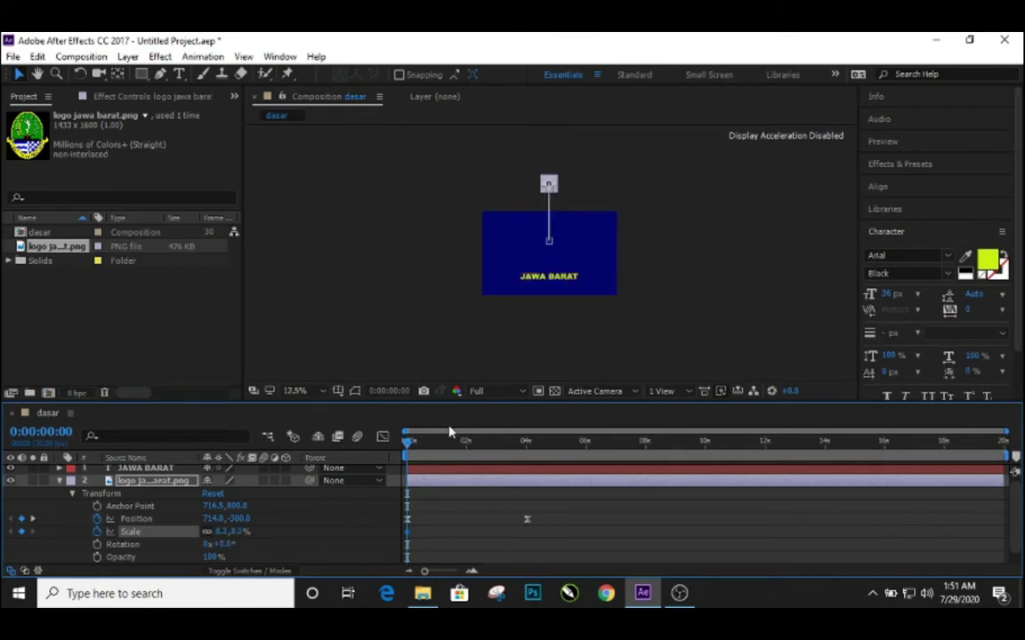
- Add a Scale keyframe of 34.3% for the logo at 0:00:04:01 and scrub back slightly to check the growth
{"action": "left_click_drag", "start_coordinate": [406, 447], "coordinate": [528, 445]}
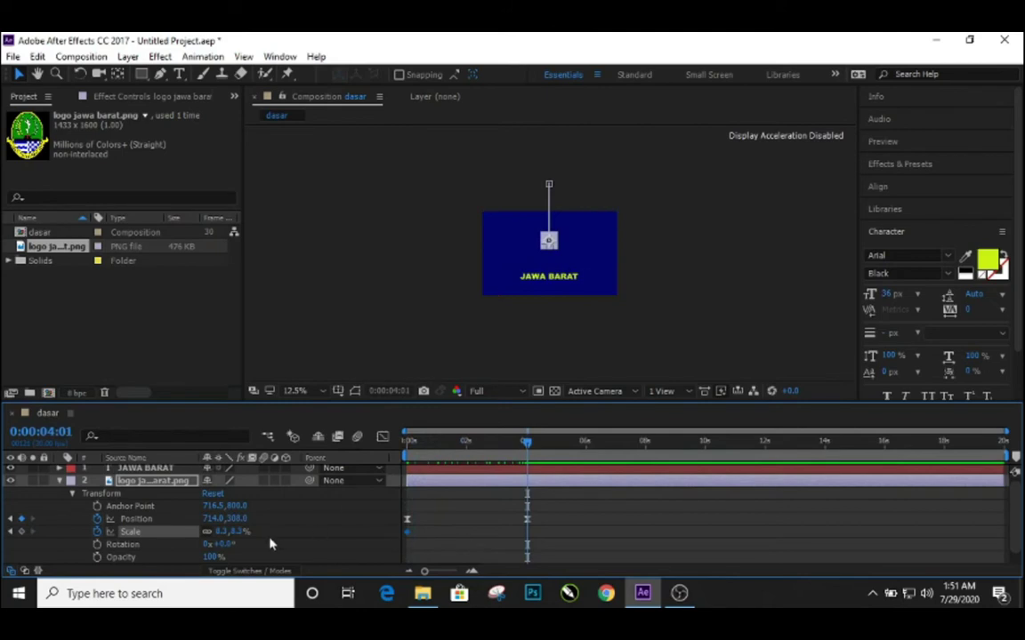
{"action": "left_click_drag", "start_coordinate": [227, 536], "coordinate": [245, 532]}
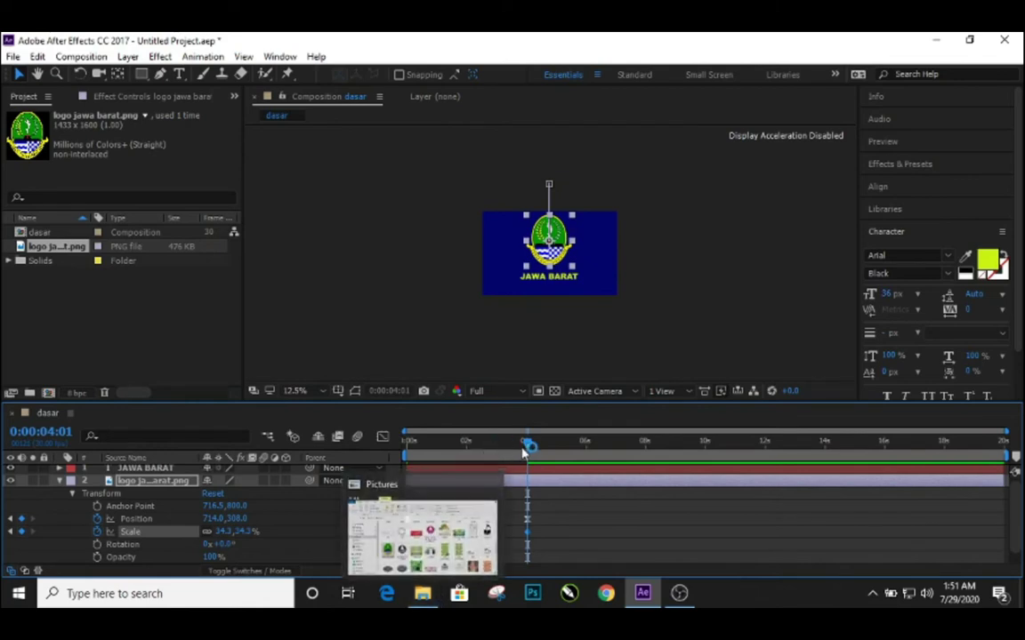
{"action": "mouse_move", "coordinate": [526, 442]}
{"action": "left_mouse_down"}
{"action": "mouse_move", "coordinate": [501, 456]}
{"action": "mouse_move", "coordinate": [392, 458]}
{"action": "mouse_move", "coordinate": [528, 461]}
{"action": "left_mouse_up"}
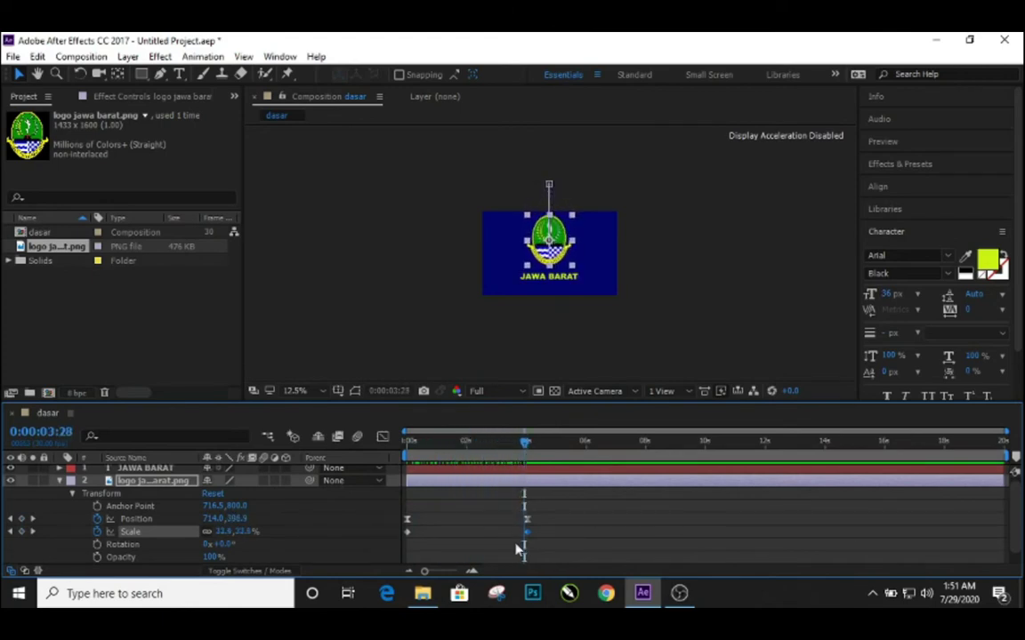
- Select all of the logo's Position and Scale keyframes together and apply Easy Ease to them
{"action": "scroll", "coordinate": [515, 544], "scroll_direction": "down", "scroll_amount": 1}
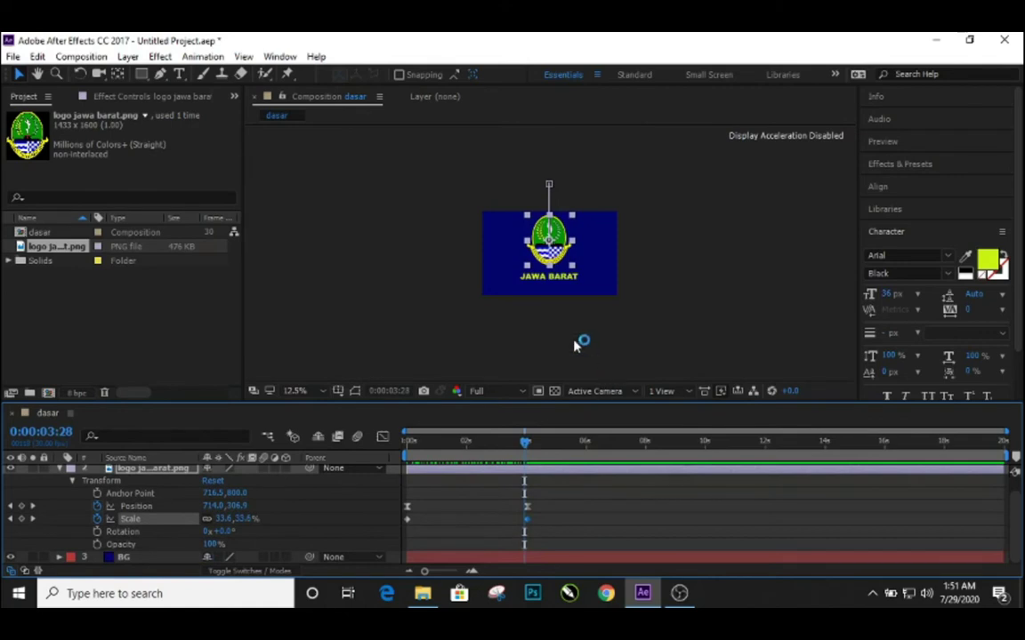
{"action": "key", "text": "period"}
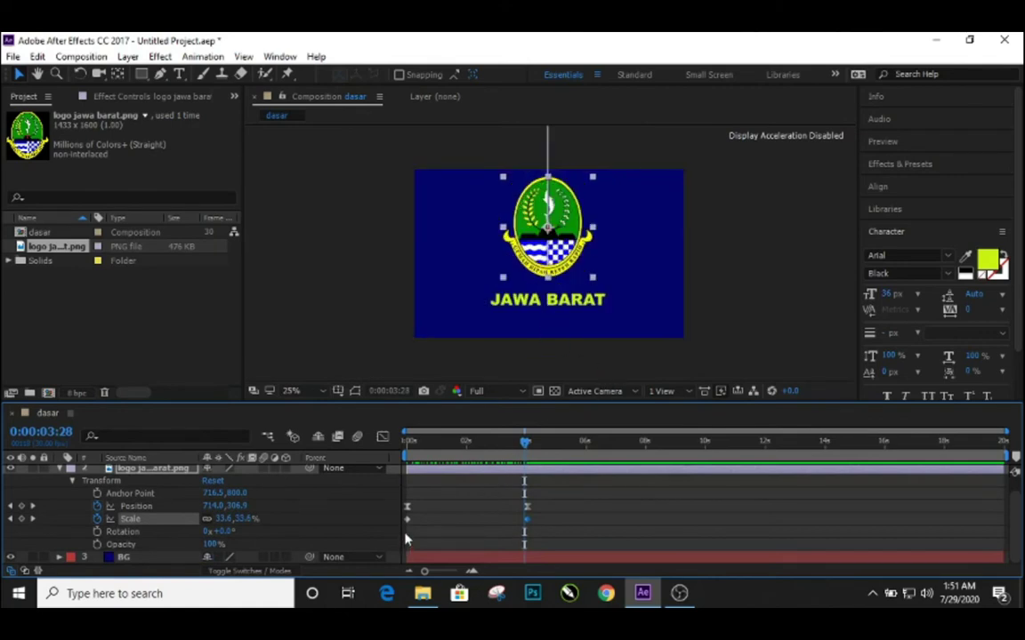
{"action": "left_click", "coordinate": [574, 520]}
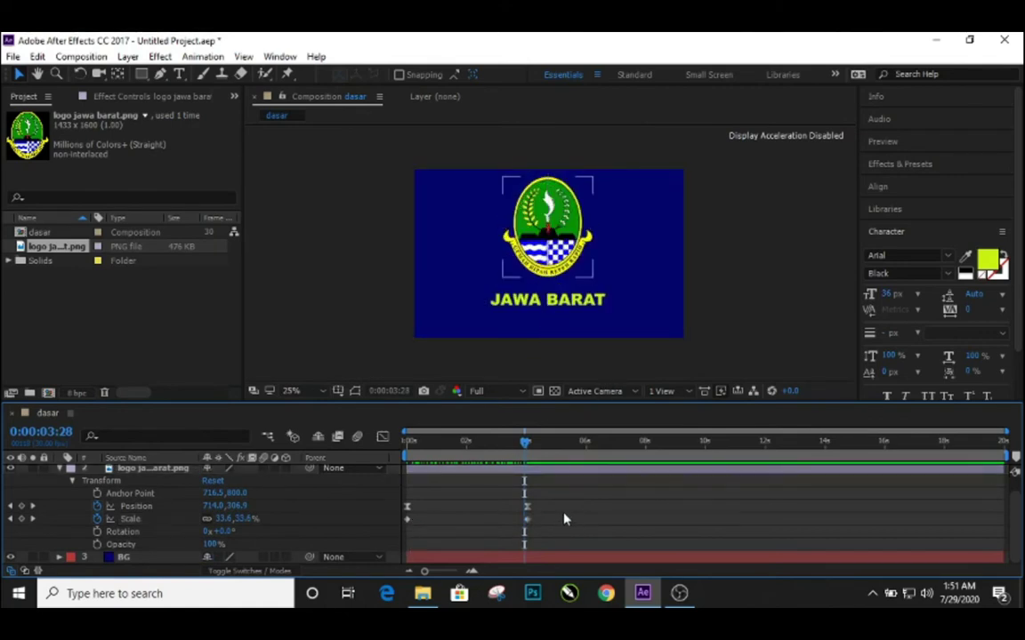
{"action": "left_click_drag", "start_coordinate": [561, 508], "coordinate": [412, 531]}
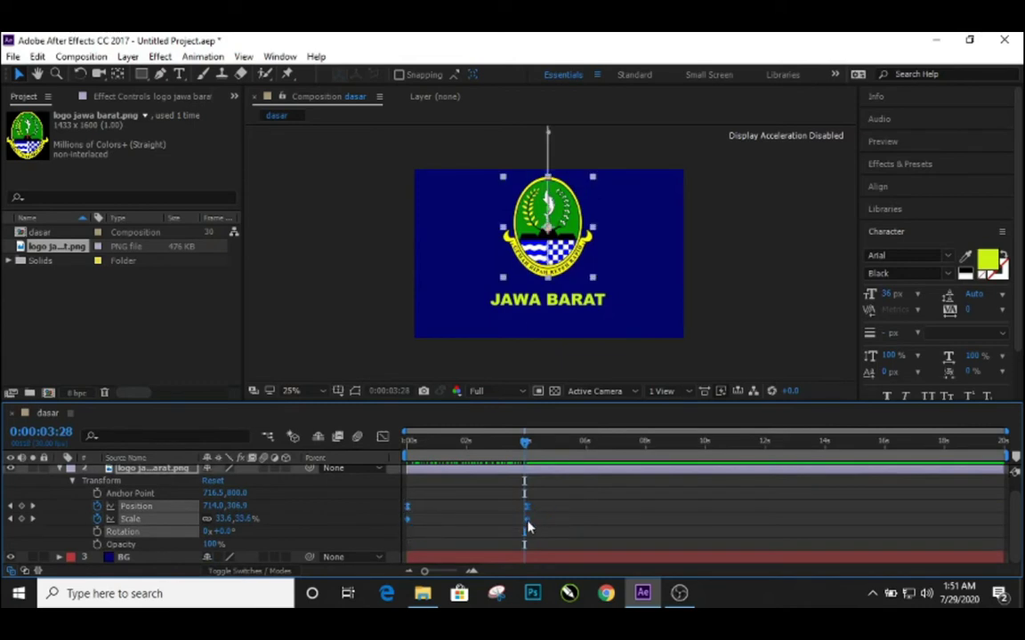
{"action": "right_click", "coordinate": [527, 528]}
{"action": "mouse_move", "coordinate": [639, 511]}
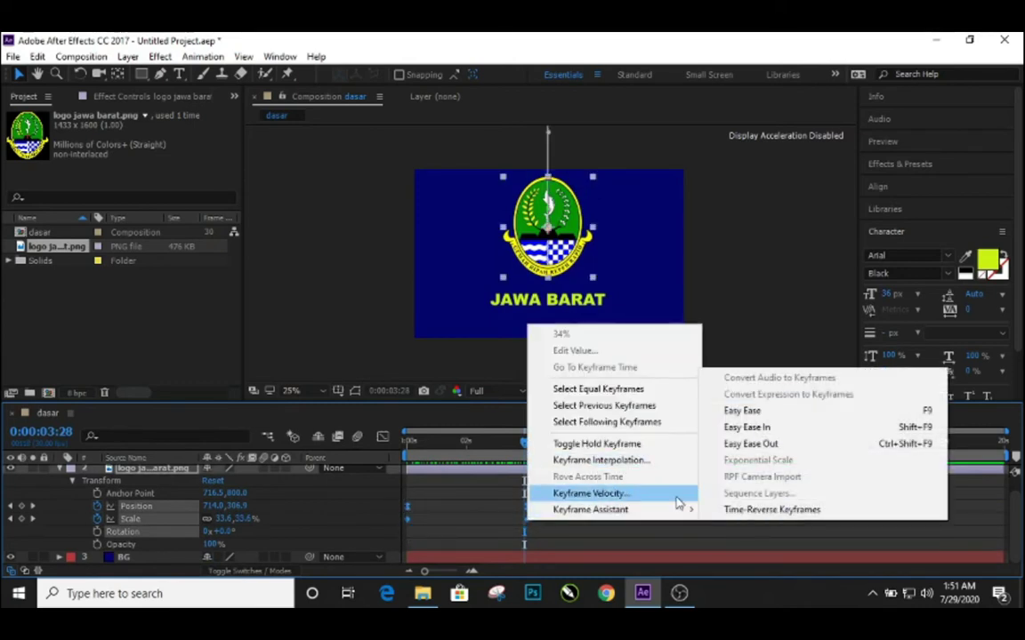
{"action": "left_click", "coordinate": [752, 425]}
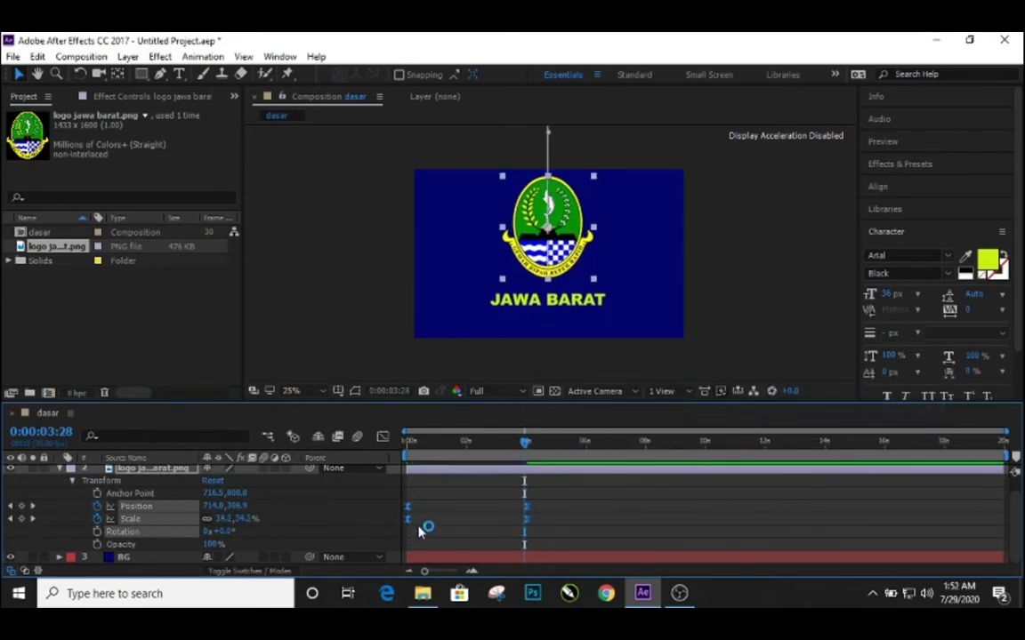
- Move the logo's first Scale keyframe to about 2.5 seconds and scrub back through the animation to 0 seconds
{"action": "left_click", "coordinate": [435, 544]}
{"action": "left_click_drag", "start_coordinate": [409, 522], "coordinate": [480, 521]}
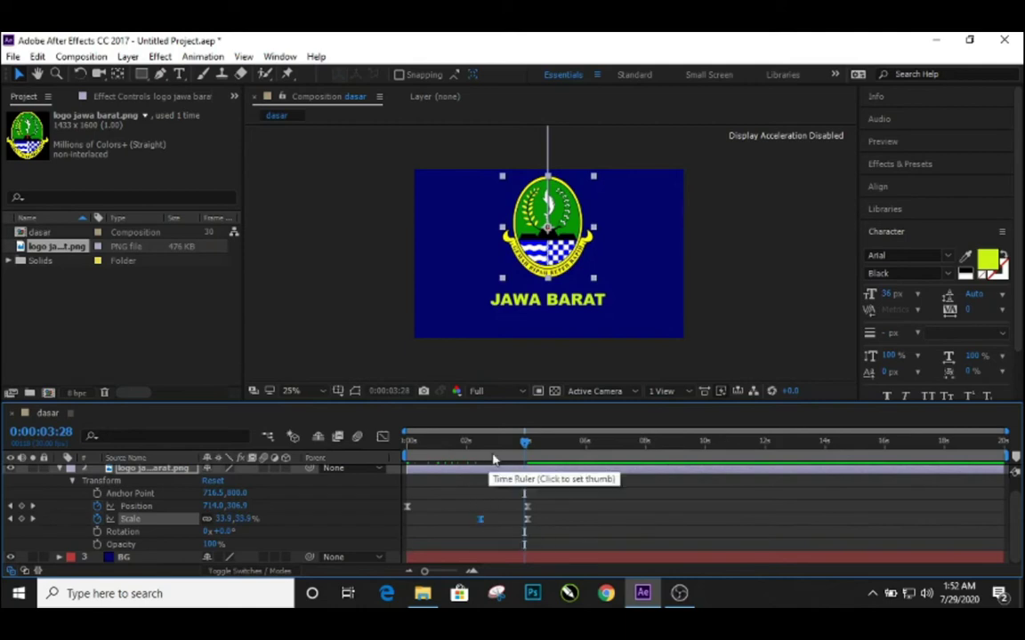
{"action": "left_click_drag", "start_coordinate": [523, 442], "coordinate": [389, 478]}
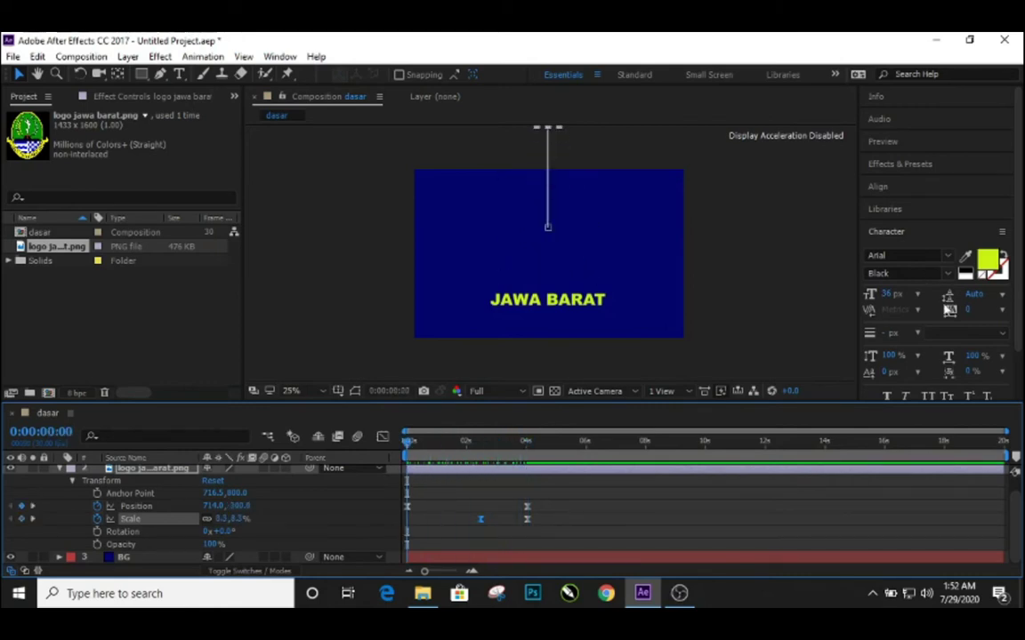
- Play a preview of the logo's slide and scale animation from 0 seconds, stop it, and return to the start
{"action": "left_click", "coordinate": [885, 143]}
{"action": "left_click", "coordinate": [934, 164]}
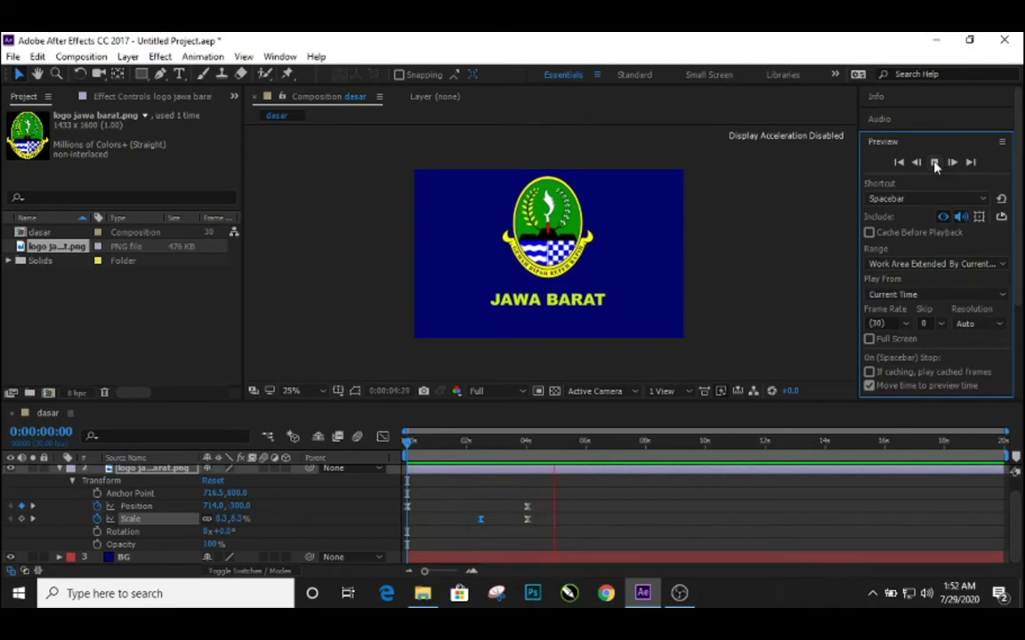
{"action": "left_click", "coordinate": [934, 165]}
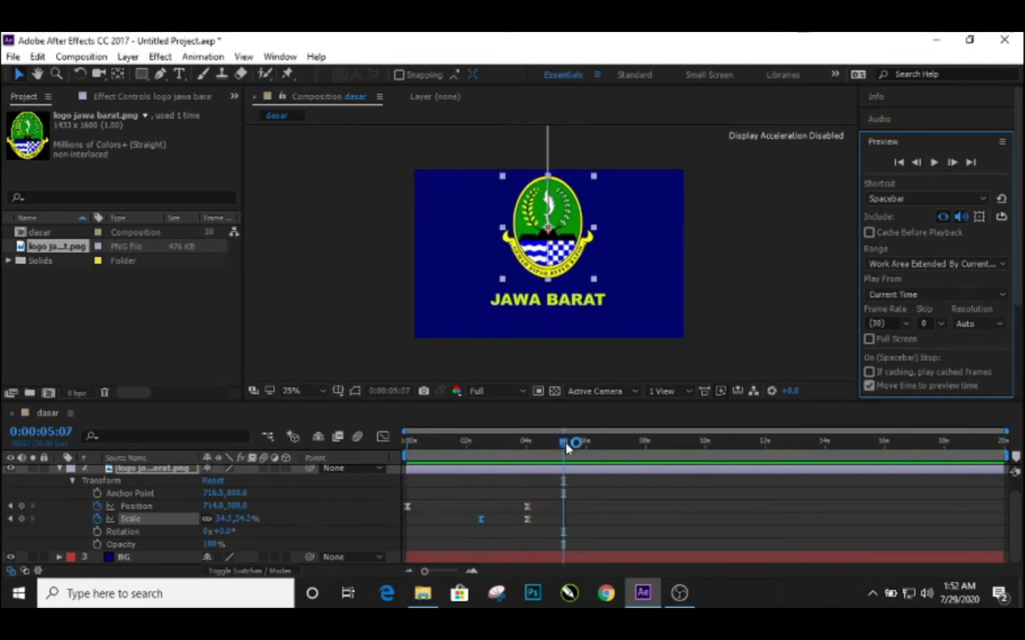
{"action": "left_click_drag", "start_coordinate": [566, 446], "coordinate": [396, 461]}
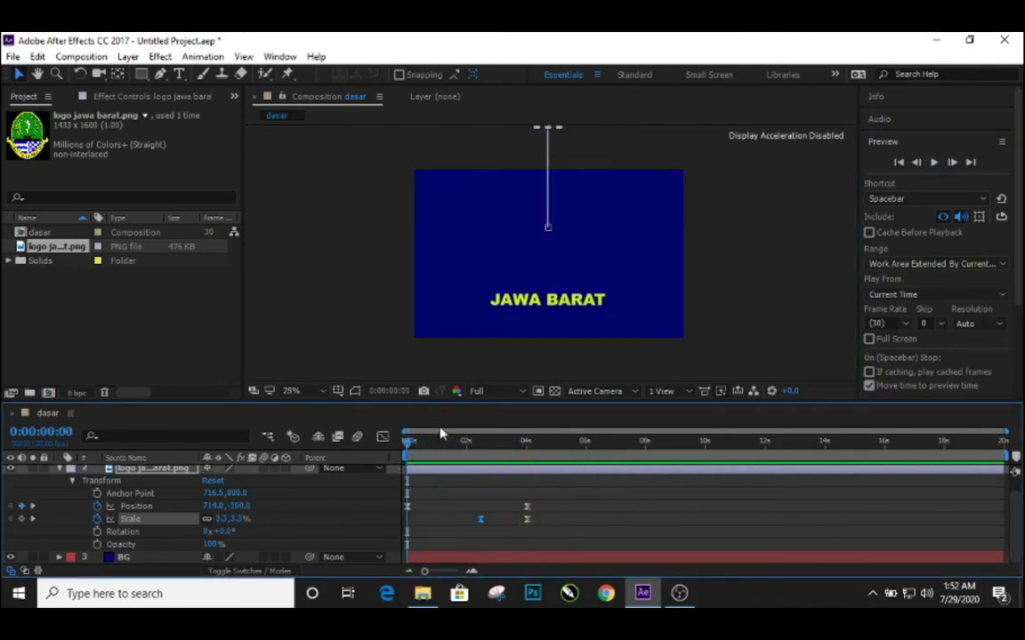
{"action": "key", "text": "space"}
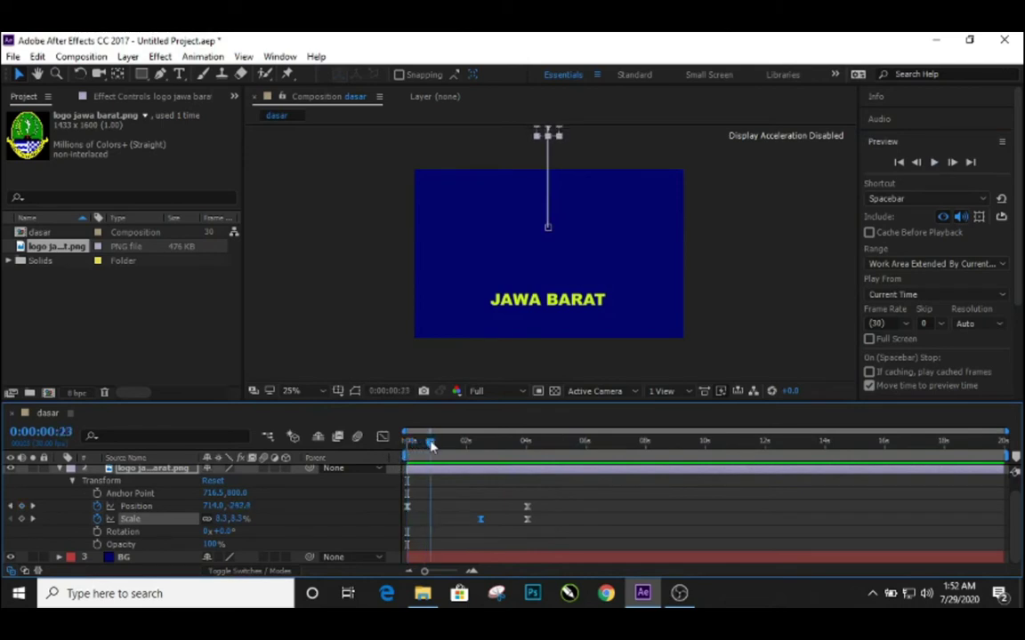
{"action": "key", "text": "space"}
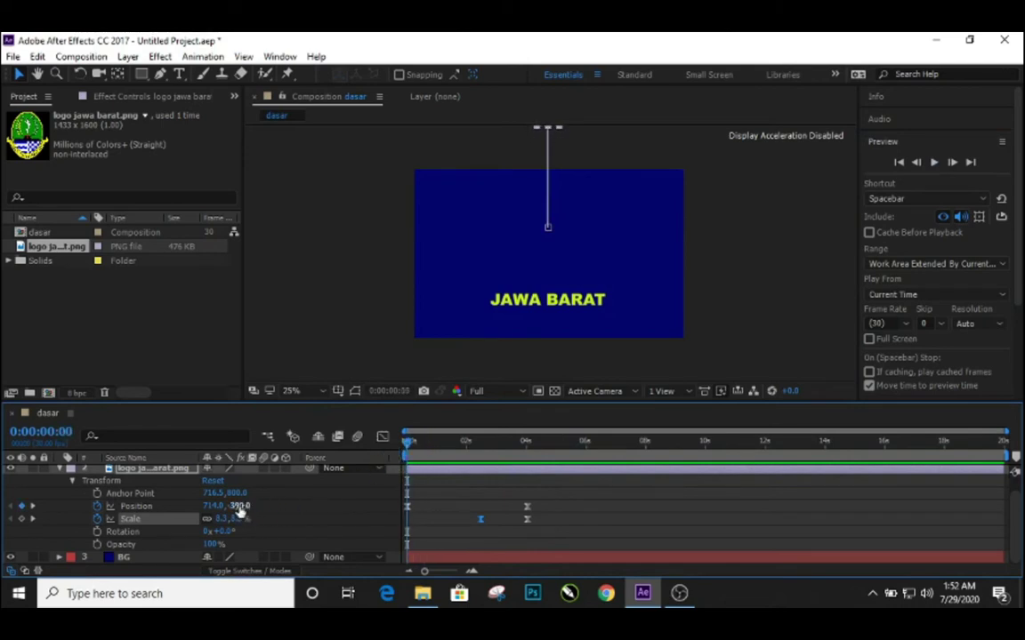
- Lower the logo's starting Position to 714, -71 at 0 seconds and preview the animation
{"action": "left_click_drag", "start_coordinate": [238, 506], "coordinate": [410, 508]}
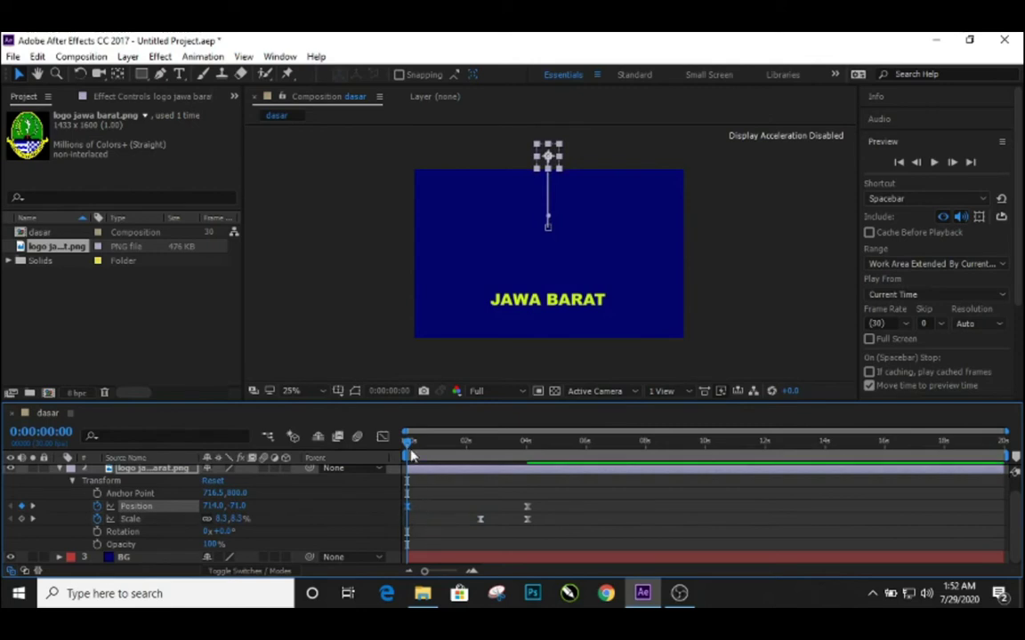
{"action": "mouse_move", "coordinate": [407, 449]}
{"action": "left_mouse_down"}
{"action": "mouse_move", "coordinate": [531, 451]}
{"action": "mouse_move", "coordinate": [406, 450]}
{"action": "left_mouse_up"}
{"action": "left_click", "coordinate": [933, 166]}
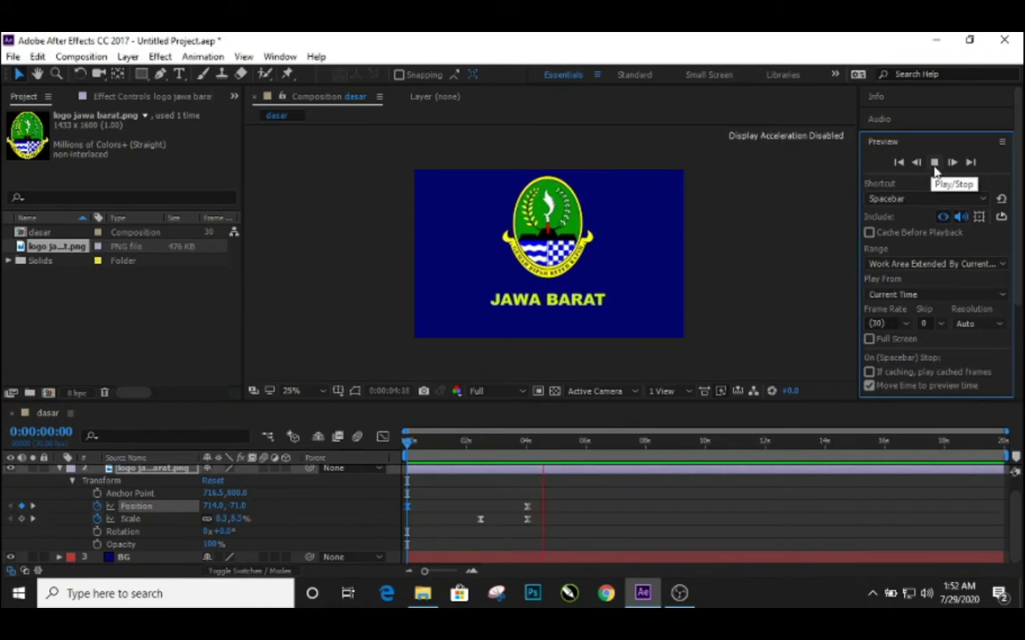
{"action": "left_click", "coordinate": [934, 167]}
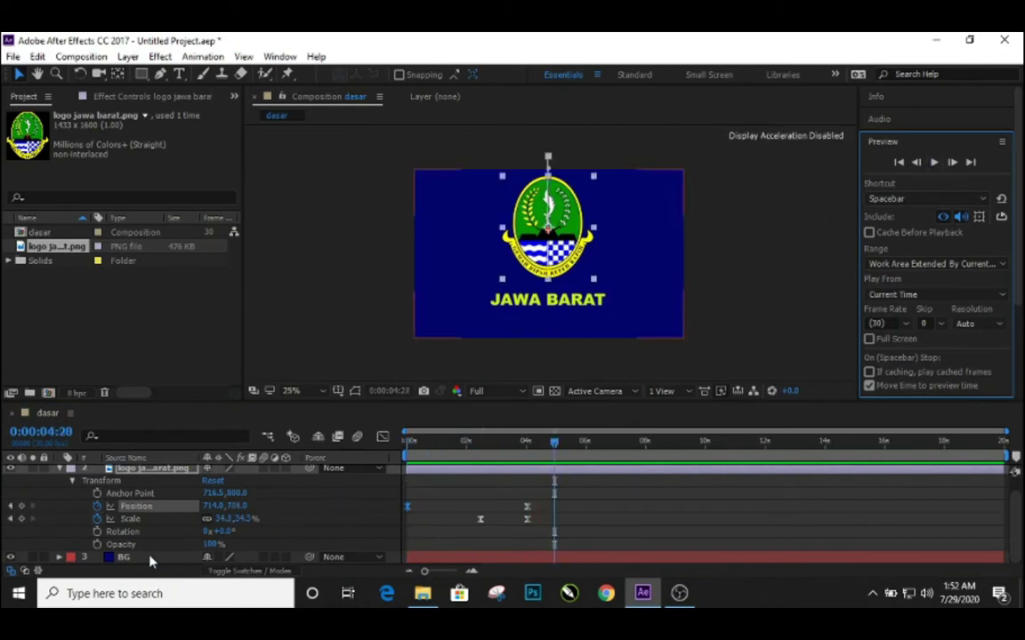
- Fade the logo in with Opacity keyframes of 0% at 0:00:02:01 and 100% at 0:00:03:11
{"action": "left_click_drag", "start_coordinate": [555, 447], "coordinate": [480, 472]}
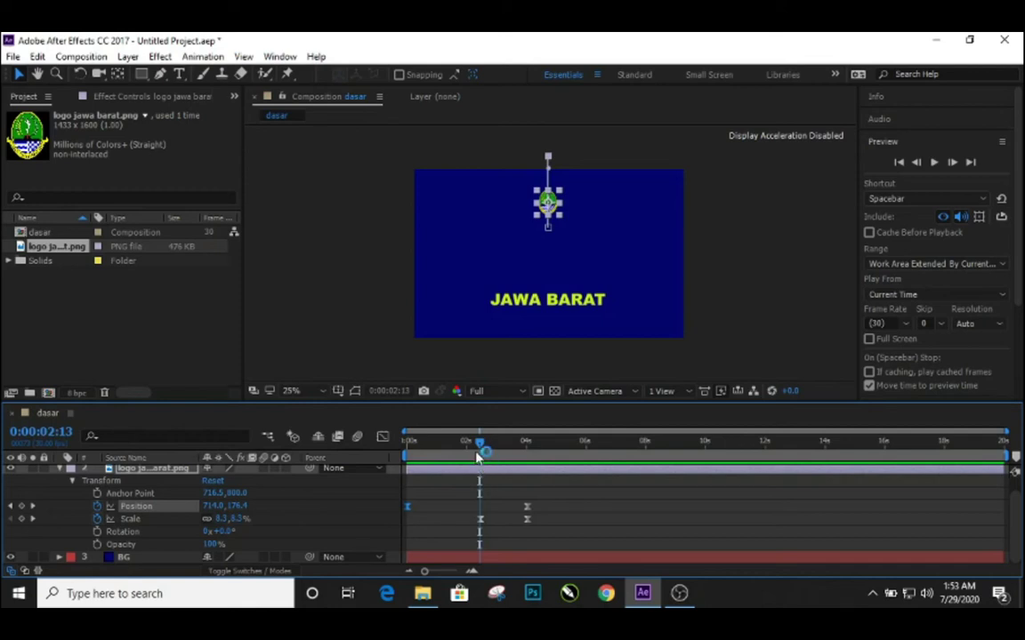
{"action": "left_click_drag", "start_coordinate": [481, 447], "coordinate": [470, 456]}
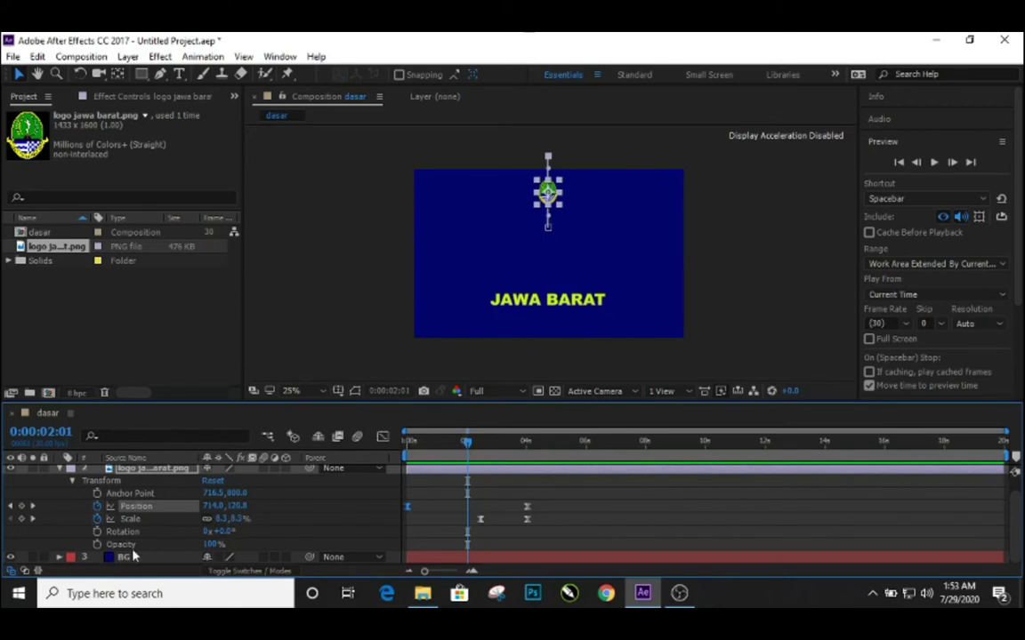
{"action": "left_click", "coordinate": [97, 544]}
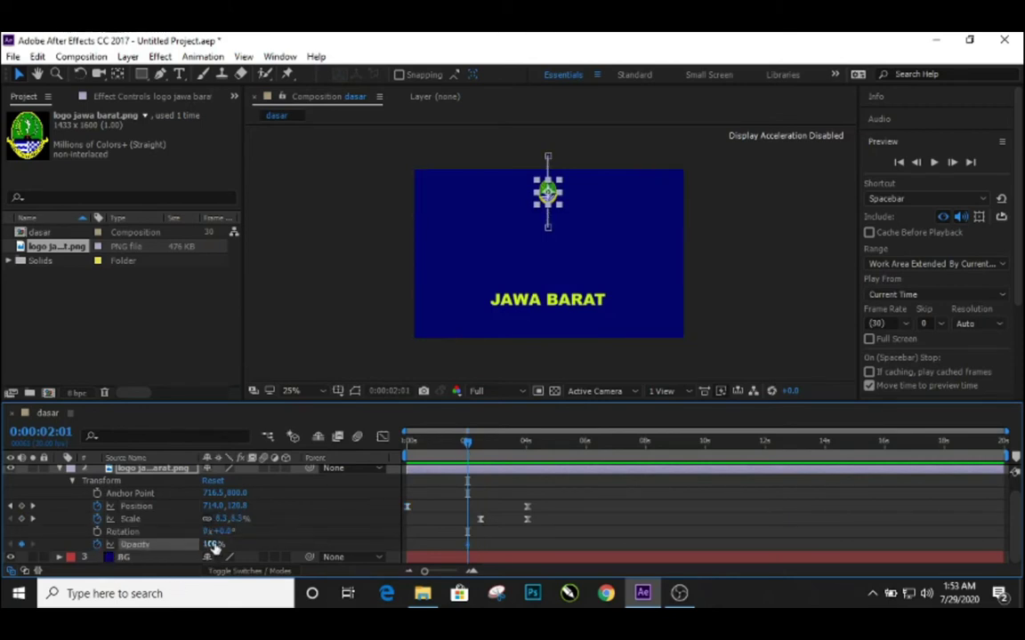
{"action": "left_click_drag", "start_coordinate": [186, 546], "coordinate": [80, 548]}
{"action": "left_click_drag", "start_coordinate": [468, 445], "coordinate": [507, 447]}
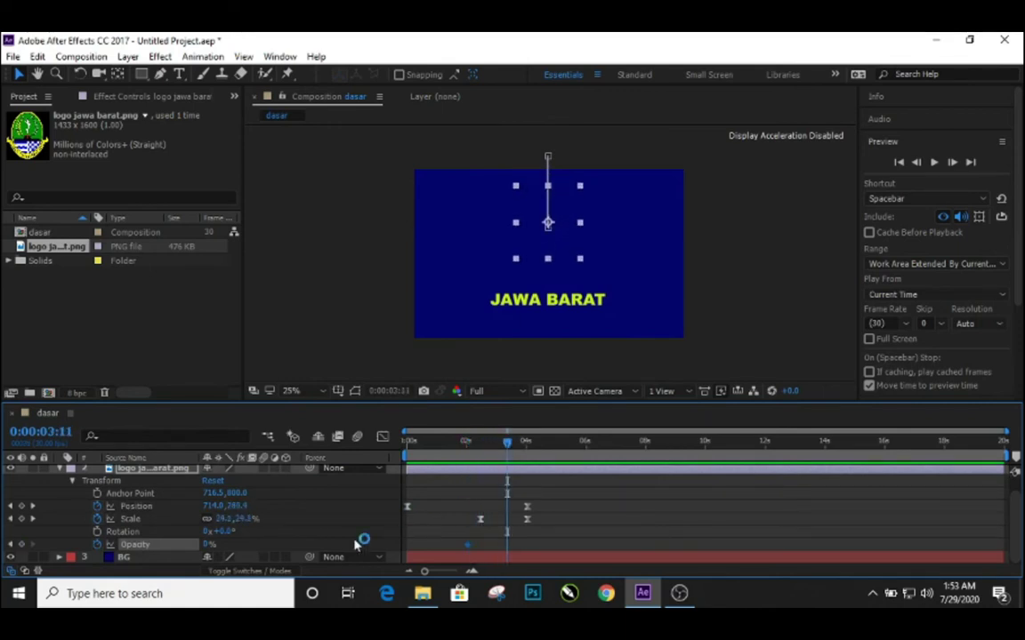
{"action": "left_click_drag", "start_coordinate": [206, 545], "coordinate": [233, 545]}
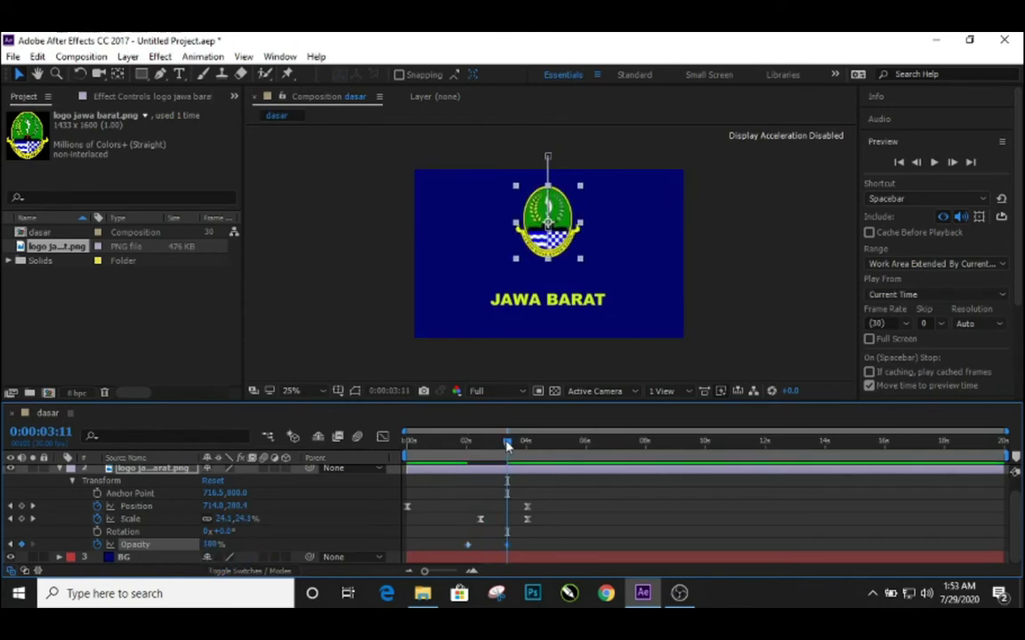
- Apply Easy Ease to both of the logo's Opacity keyframes
{"action": "mouse_move", "coordinate": [507, 447]}
{"action": "left_mouse_down"}
{"action": "mouse_move", "coordinate": [453, 452]}
{"action": "mouse_move", "coordinate": [512, 458]}
{"action": "left_mouse_up"}
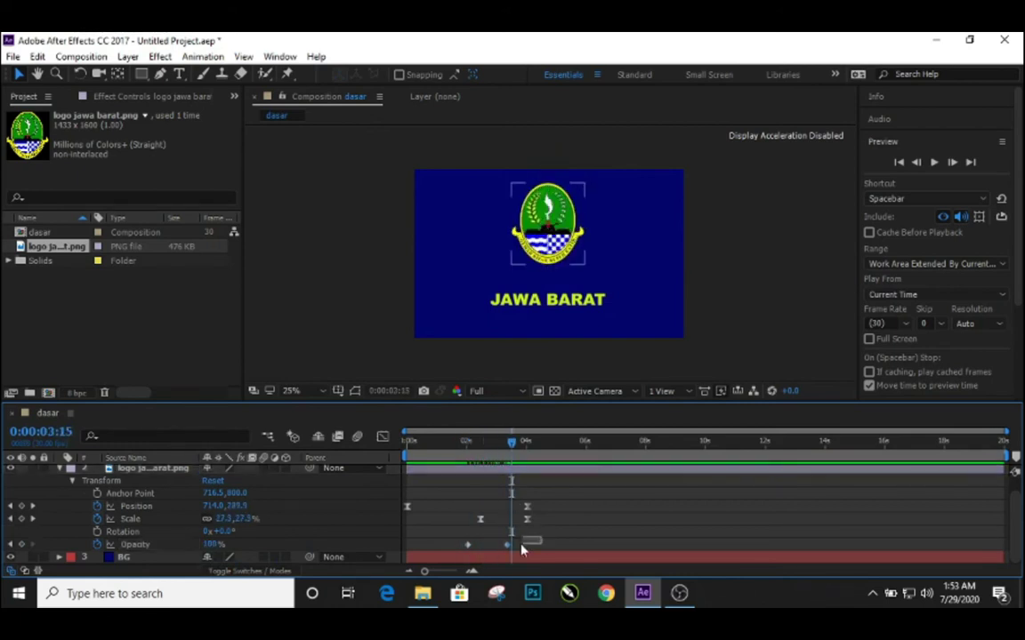
{"action": "right_click", "coordinate": [468, 545]}
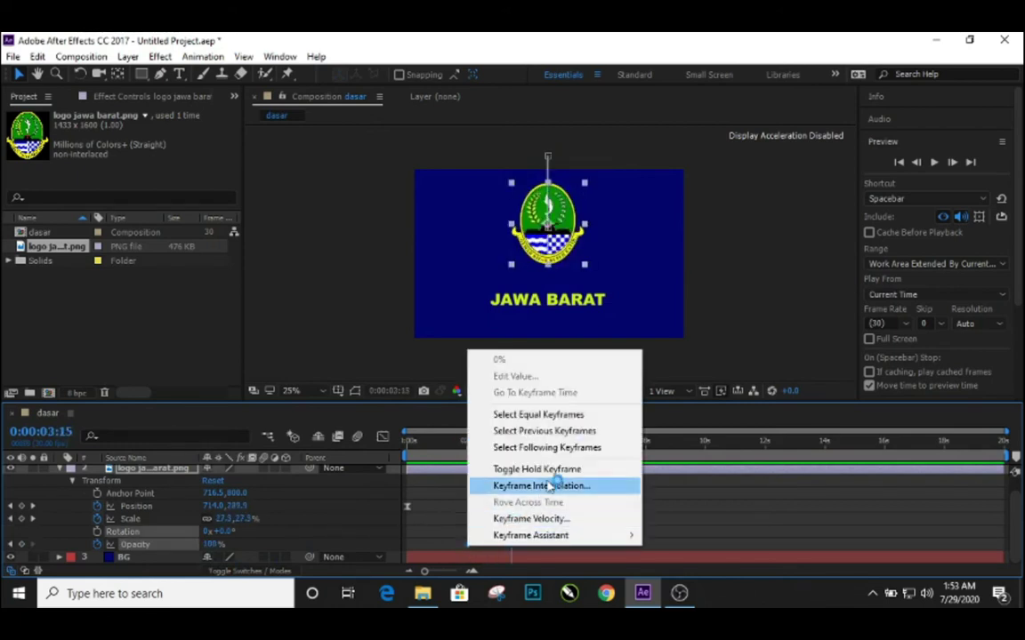
{"action": "mouse_move", "coordinate": [601, 534]}
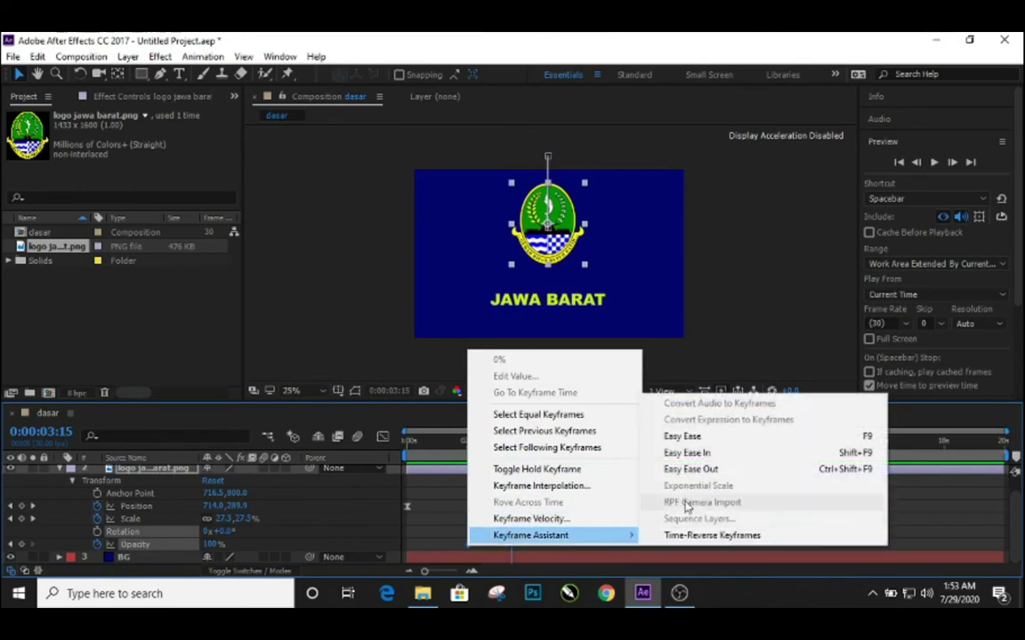
{"action": "left_click", "coordinate": [687, 436]}
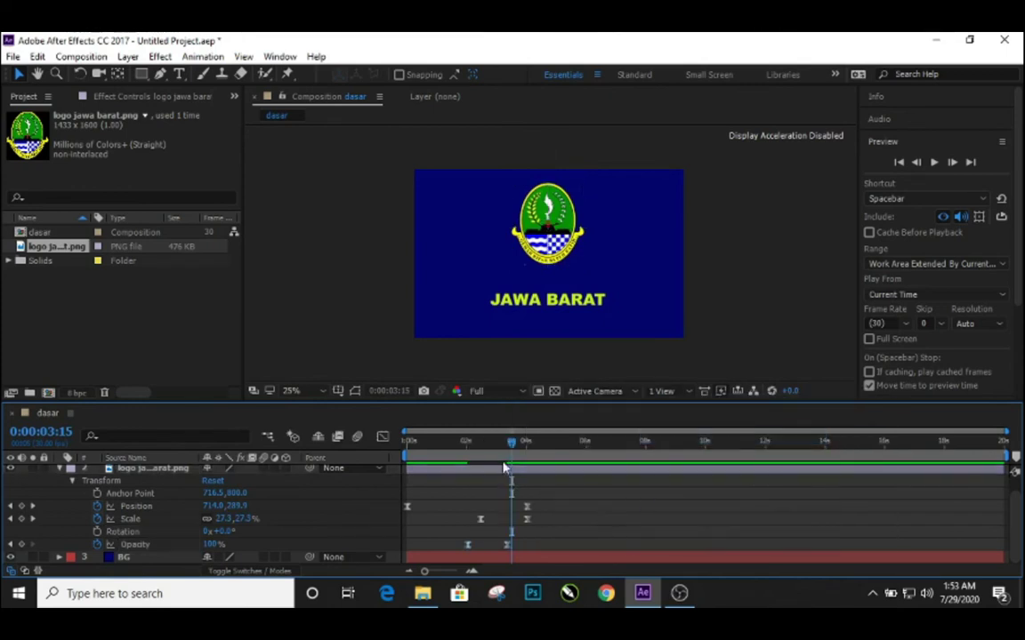
- Play a preview of the logo's eased fade-in from 0 seconds and stop it
{"action": "left_click_drag", "start_coordinate": [512, 449], "coordinate": [407, 445]}
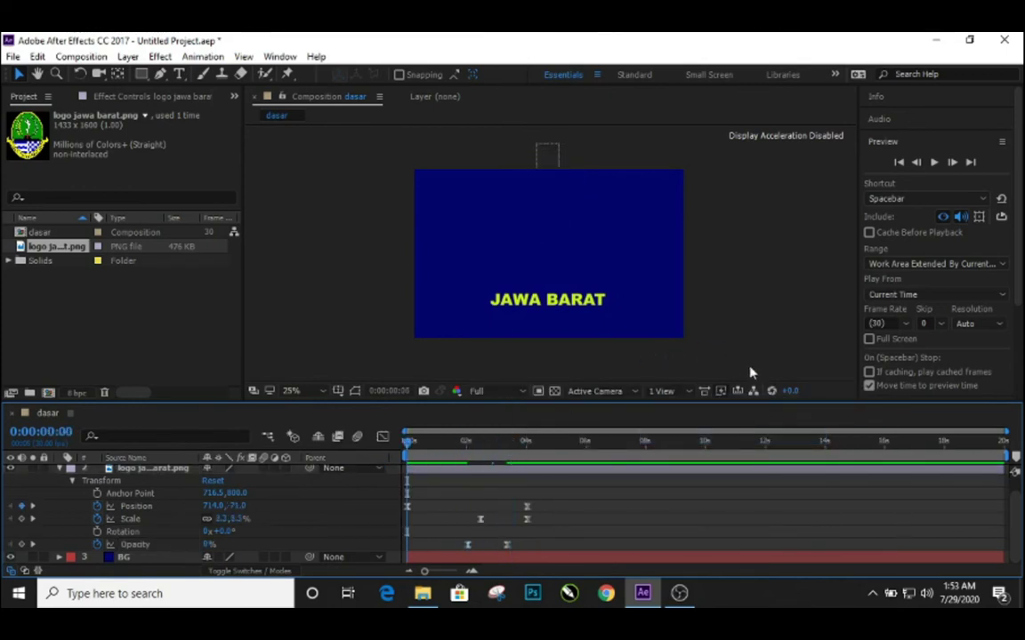
{"action": "left_click", "coordinate": [933, 162]}
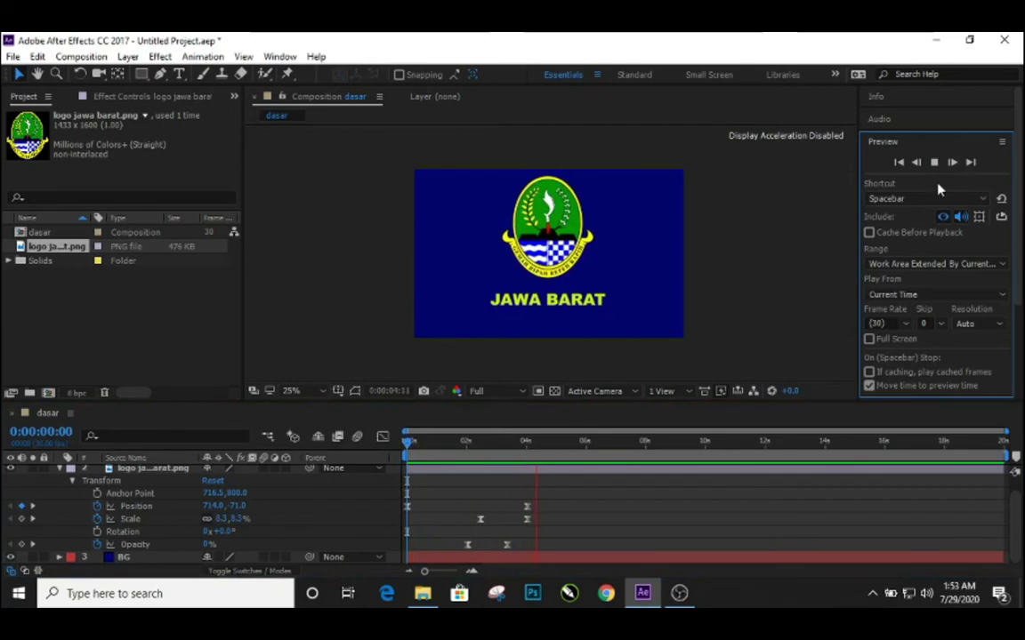
{"action": "left_click", "coordinate": [935, 163]}
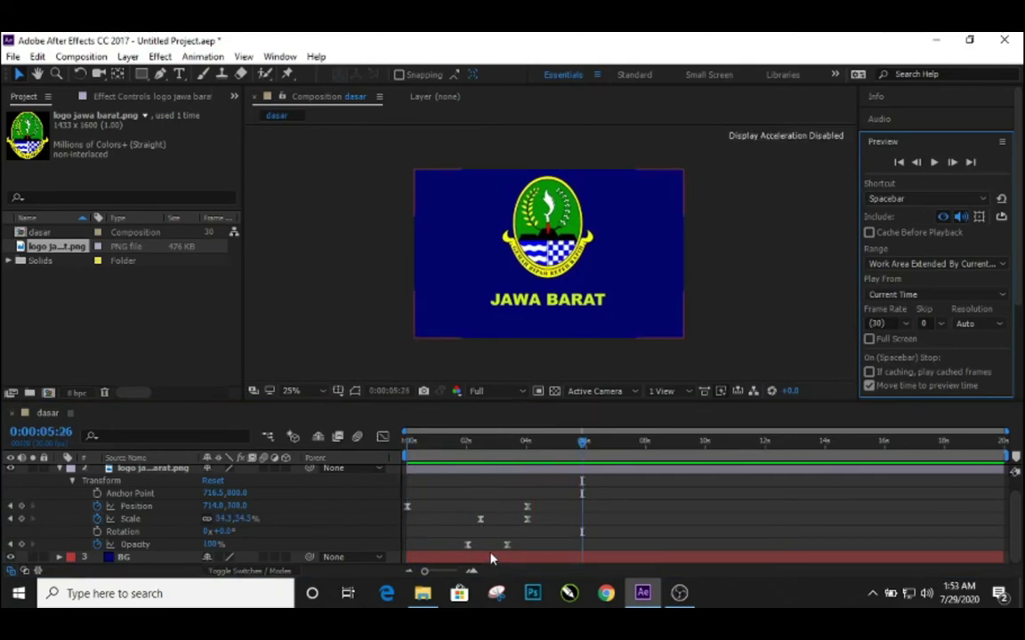
- Move the logo's first Opacity keyframe to about 0.6 seconds and preview the animation from the start
{"action": "left_click", "coordinate": [478, 552]}
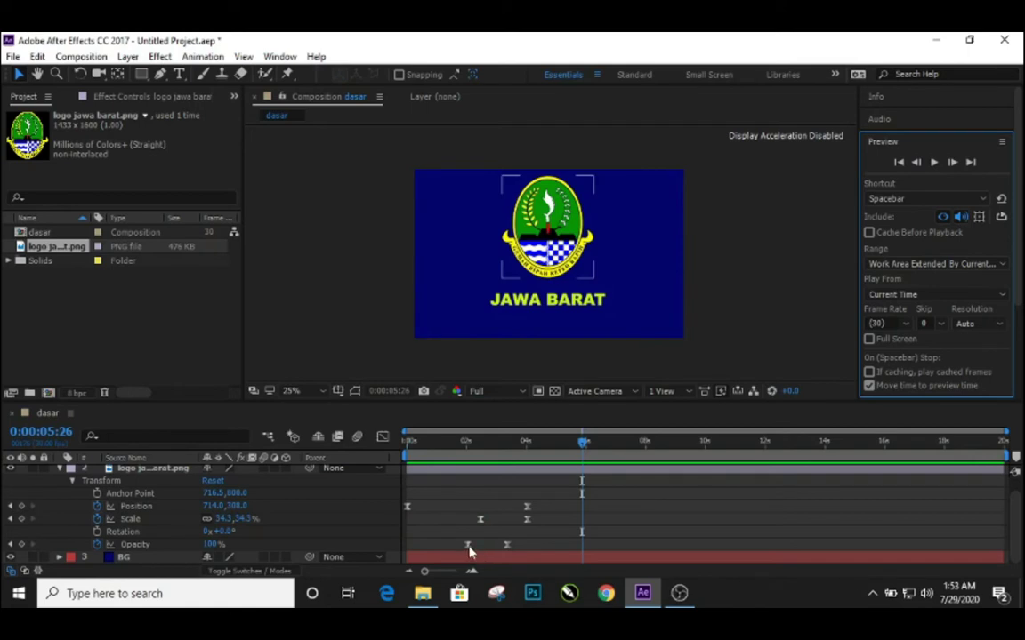
{"action": "left_click_drag", "start_coordinate": [468, 546], "coordinate": [432, 553]}
{"action": "left_click_drag", "start_coordinate": [524, 441], "coordinate": [407, 472]}
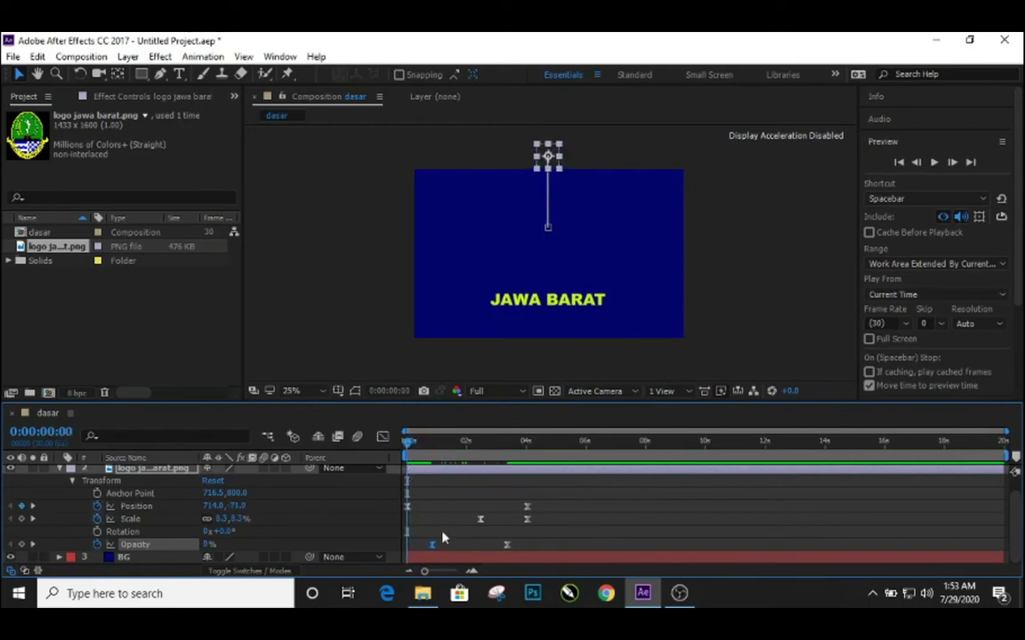
{"action": "left_click_drag", "start_coordinate": [434, 545], "coordinate": [426, 545]}
{"action": "left_click", "coordinate": [932, 163]}
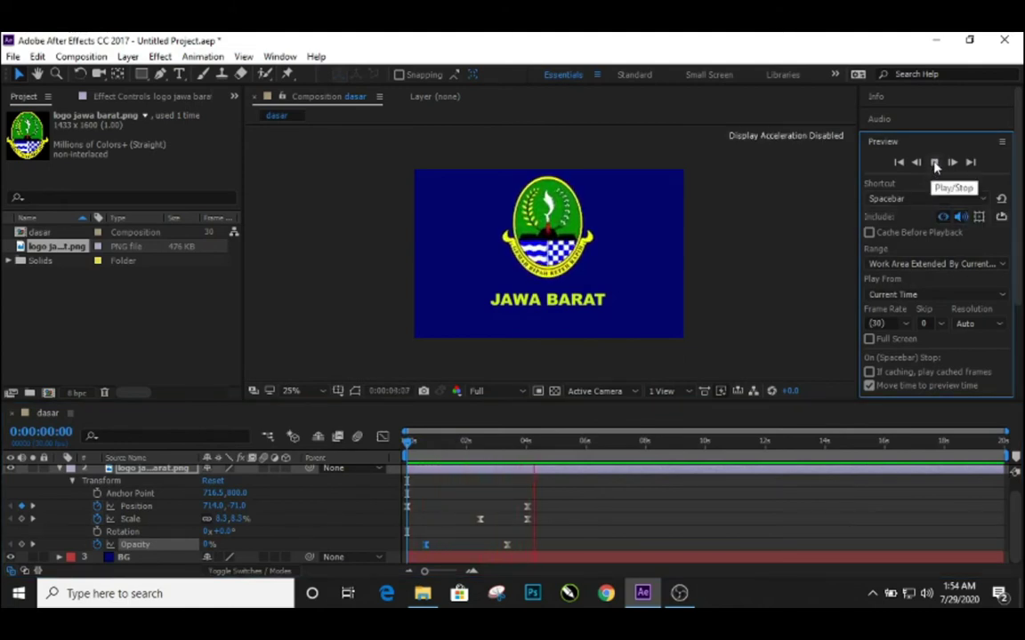
{"action": "left_click", "coordinate": [934, 163]}
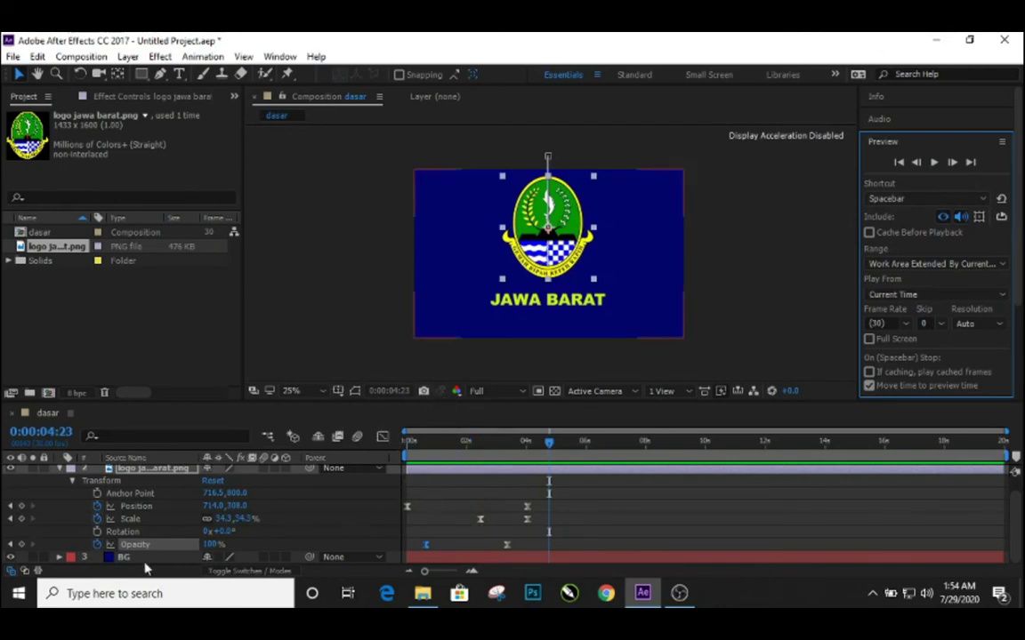
- Move the JAWA BARAT title off-canvas to the right at 1458, 724 and set a Position keyframe there at 0 seconds
{"action": "scroll", "coordinate": [136, 531], "scroll_direction": "up", "scroll_amount": 1}
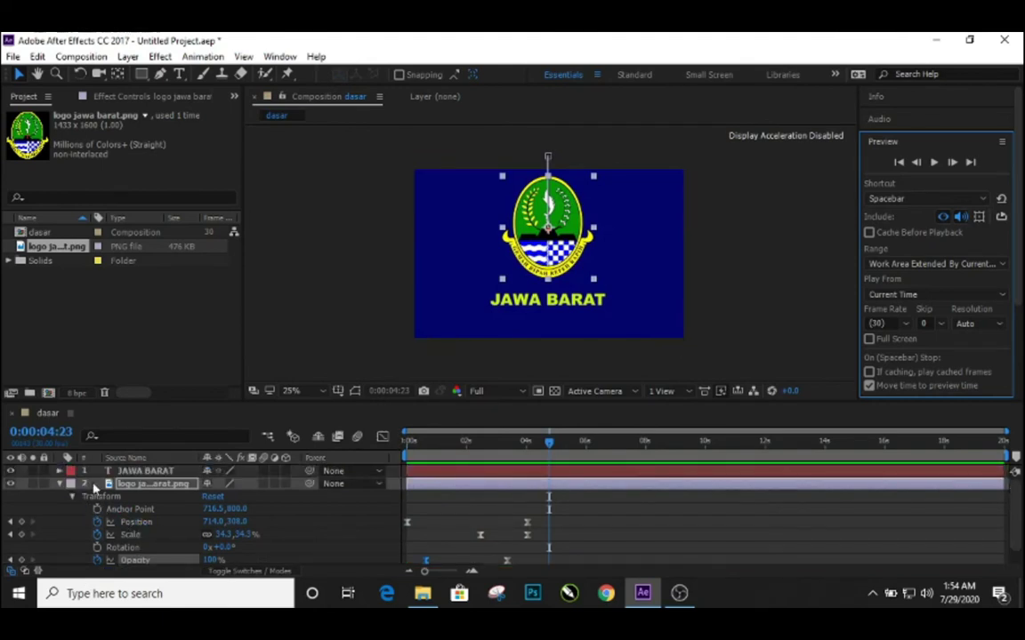
{"action": "scroll", "coordinate": [449, 507], "scroll_direction": "down", "scroll_amount": 1}
{"action": "scroll", "coordinate": [484, 498], "scroll_direction": "up", "scroll_amount": 1}
{"action": "left_click_drag", "start_coordinate": [545, 449], "coordinate": [406, 445]}
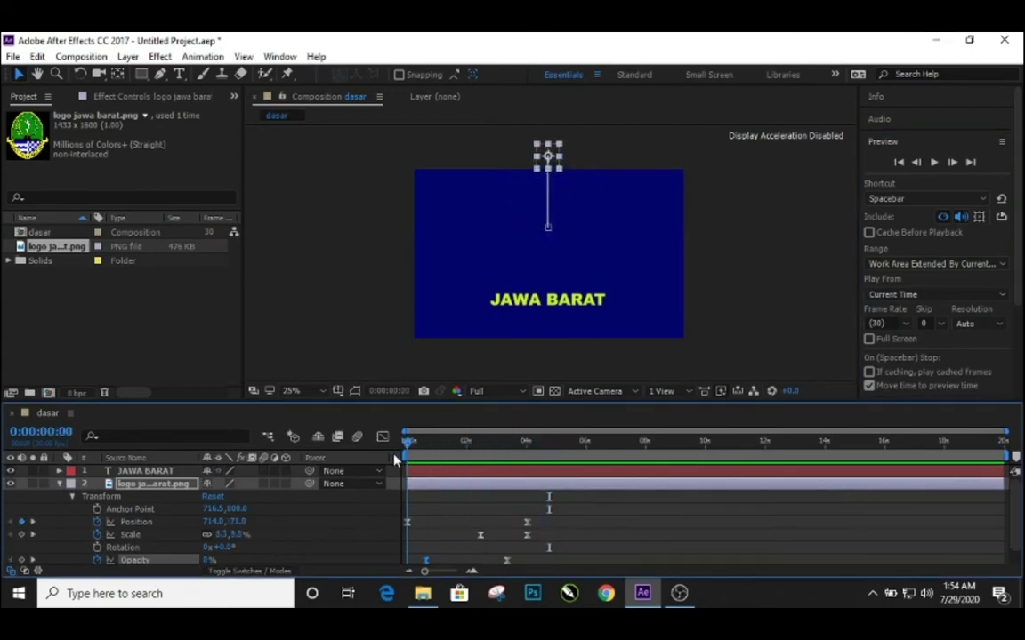
{"action": "left_click", "coordinate": [58, 472]}
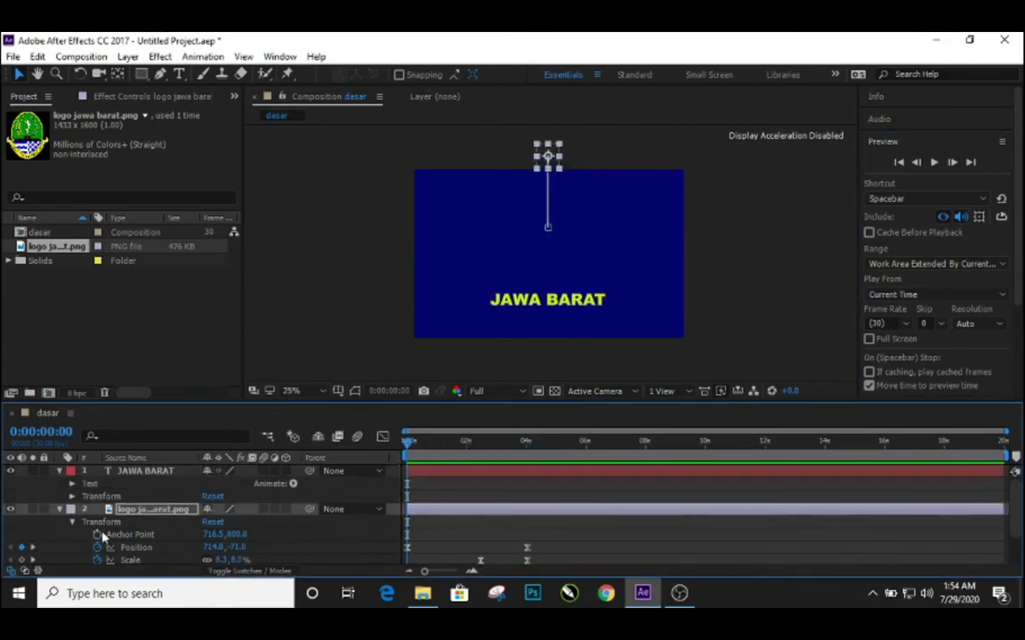
{"action": "left_click", "coordinate": [72, 496]}
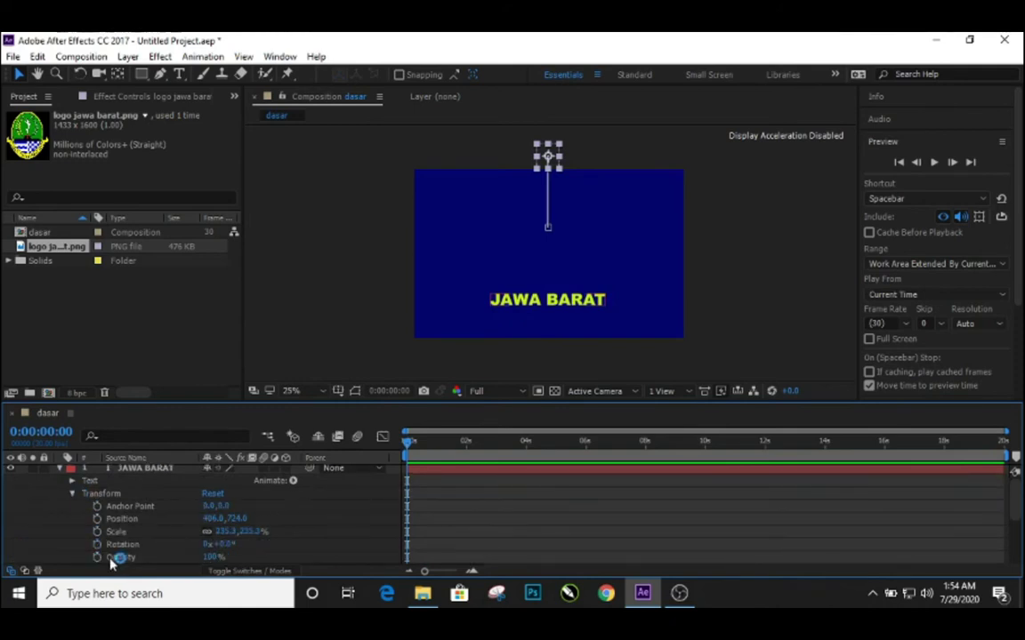
{"action": "left_click", "coordinate": [566, 305]}
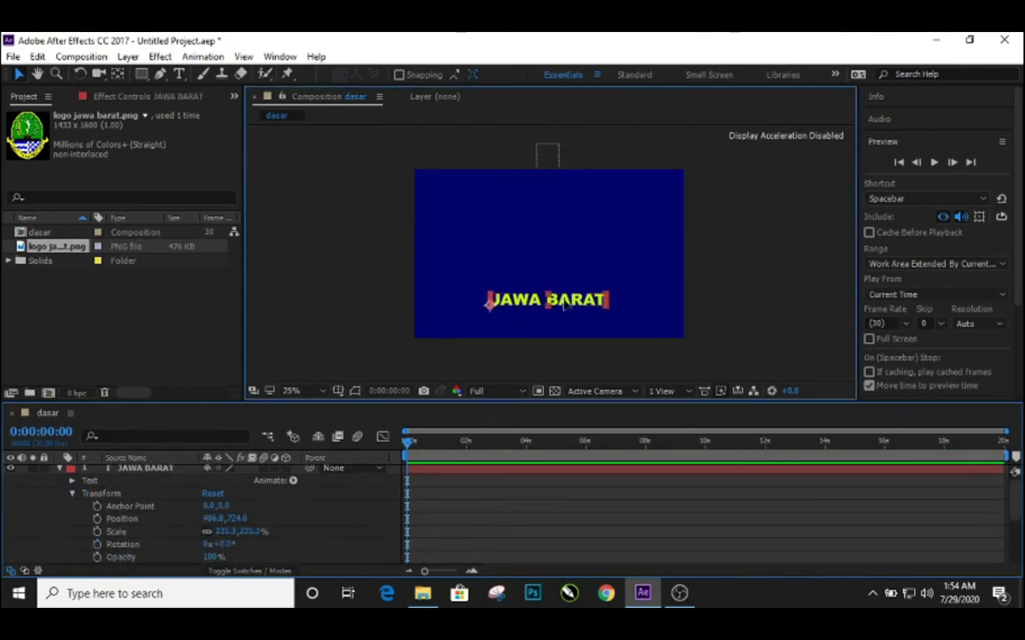
{"action": "left_click_drag", "start_coordinate": [565, 305], "coordinate": [762, 305]}
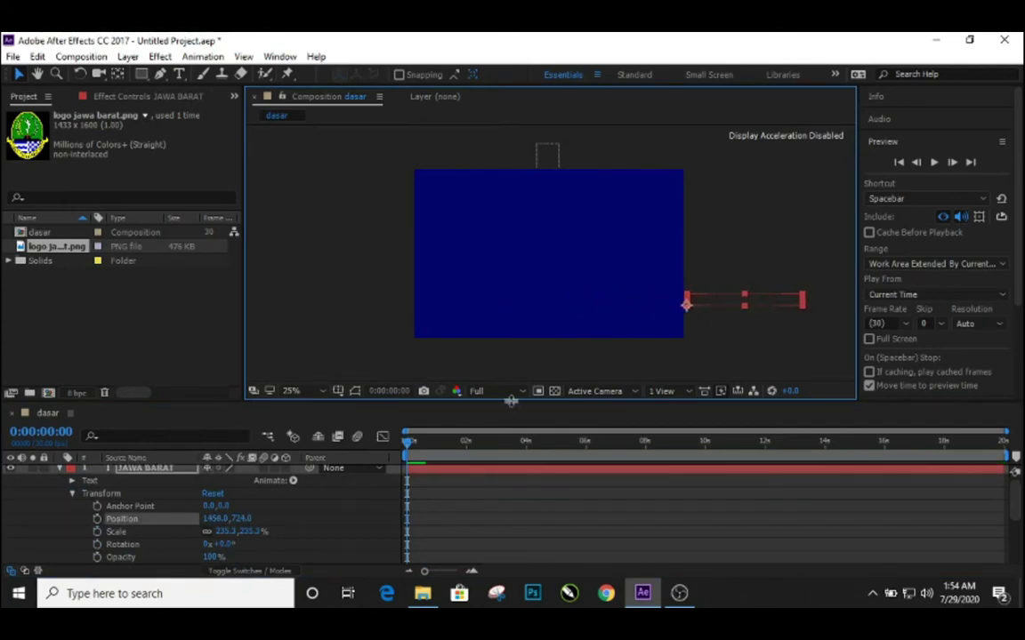
{"action": "left_click", "coordinate": [98, 520]}
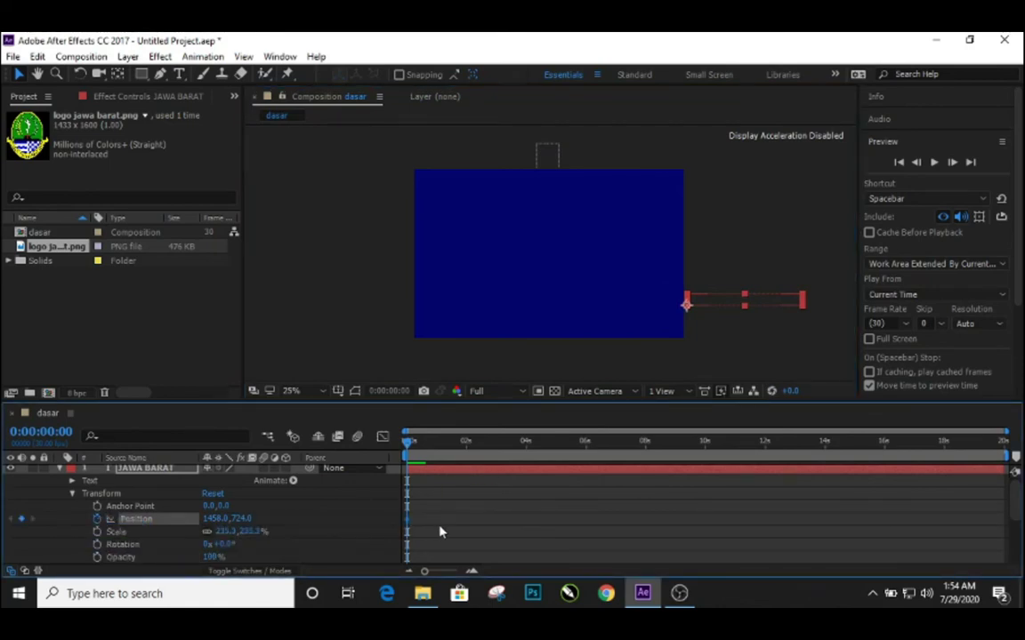
- Slide the JAWA BARAT title back into the composition with a Position keyframe of 426, 724 at 0:00:02:05
{"action": "scroll", "coordinate": [453, 527], "scroll_direction": "down", "scroll_amount": 3}
{"action": "scroll", "coordinate": [455, 529], "scroll_direction": "up", "scroll_amount": 2}
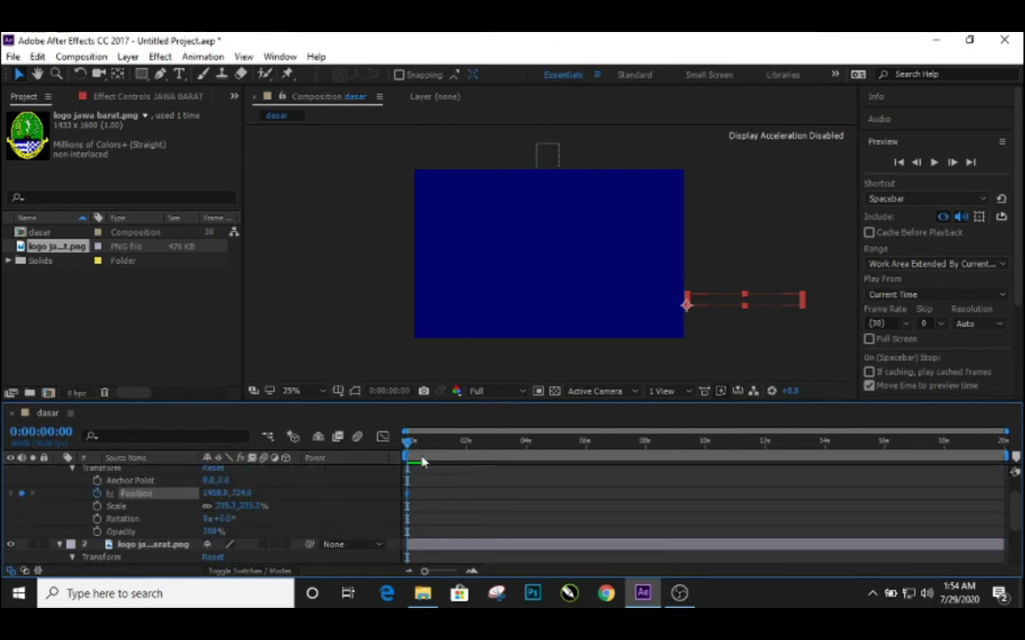
{"action": "left_click_drag", "start_coordinate": [410, 444], "coordinate": [472, 445]}
{"action": "scroll", "coordinate": [477, 521], "scroll_direction": "down", "scroll_amount": 2}
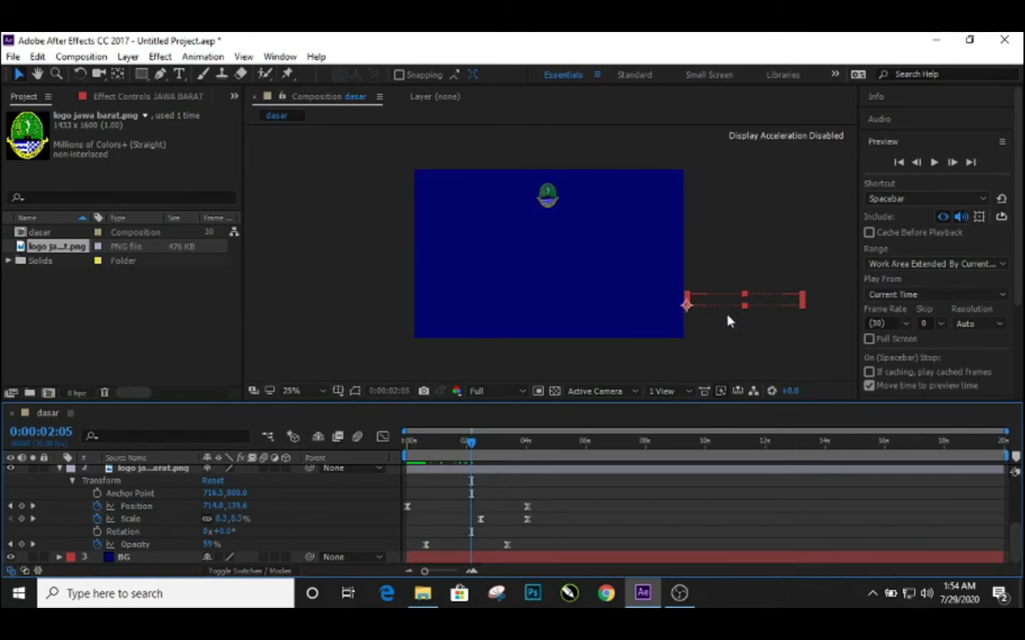
{"action": "scroll", "coordinate": [487, 528], "scroll_direction": "up", "scroll_amount": 5}
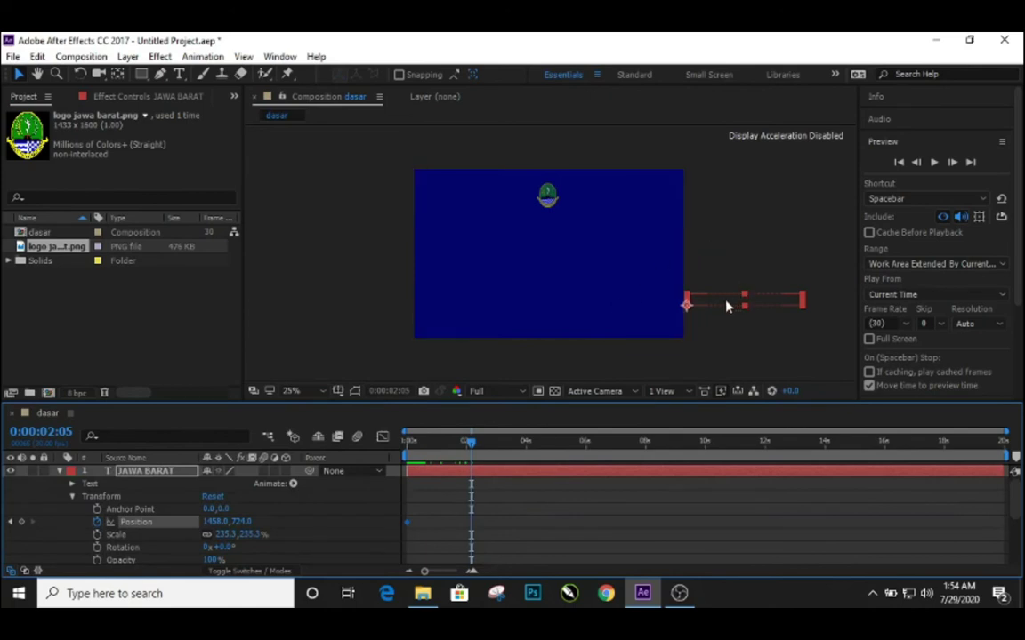
{"action": "left_click_drag", "start_coordinate": [727, 306], "coordinate": [527, 301]}
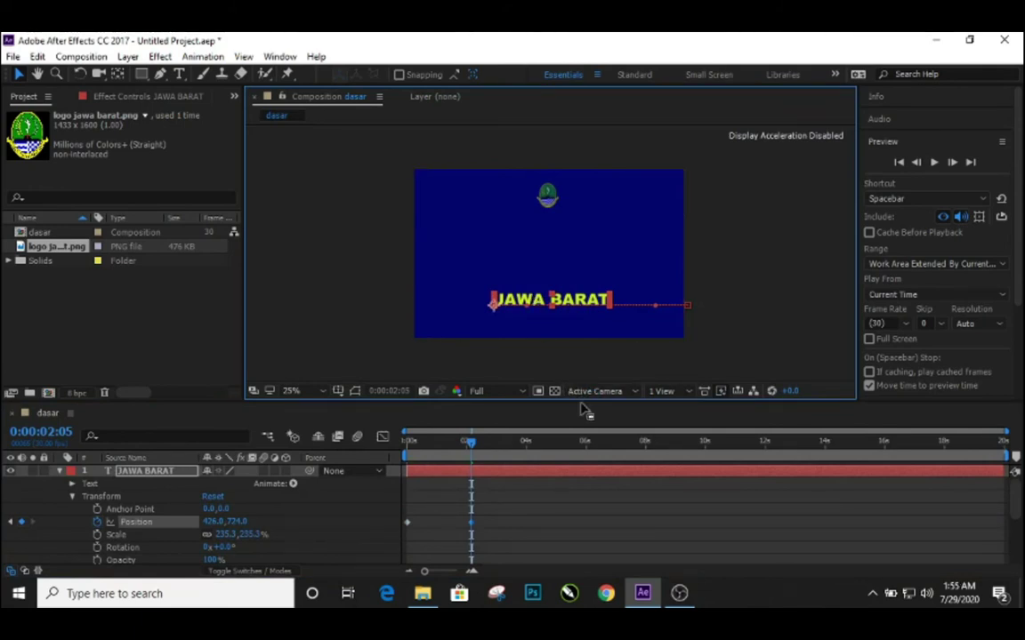
- Apply Easy Ease to both of the JAWA BARAT title's Position keyframes
{"action": "left_click", "coordinate": [573, 507]}
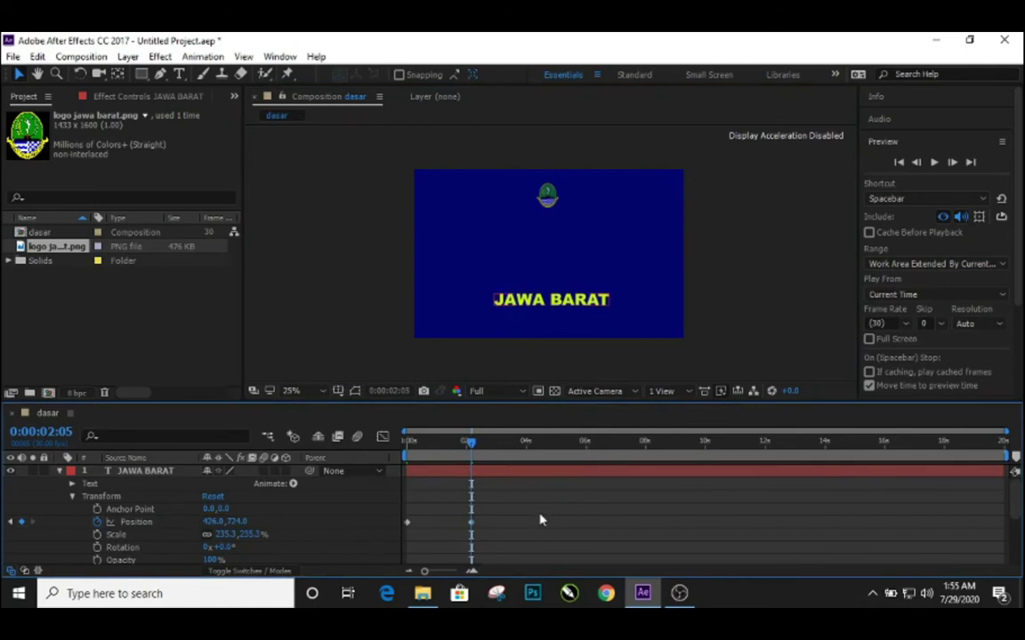
{"action": "left_click_drag", "start_coordinate": [498, 520], "coordinate": [406, 540]}
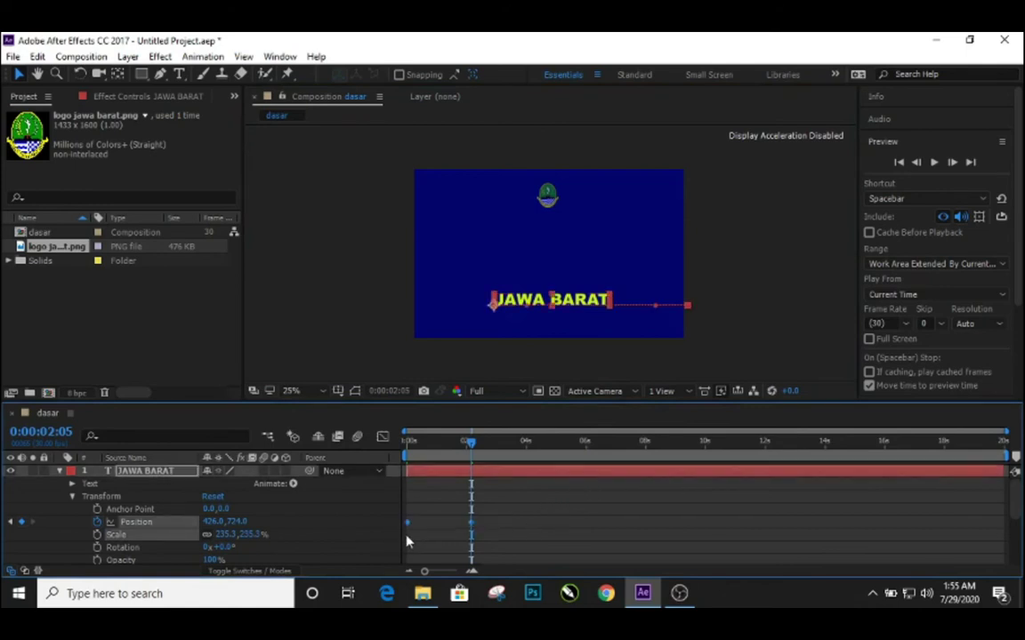
{"action": "right_click", "coordinate": [407, 523]}
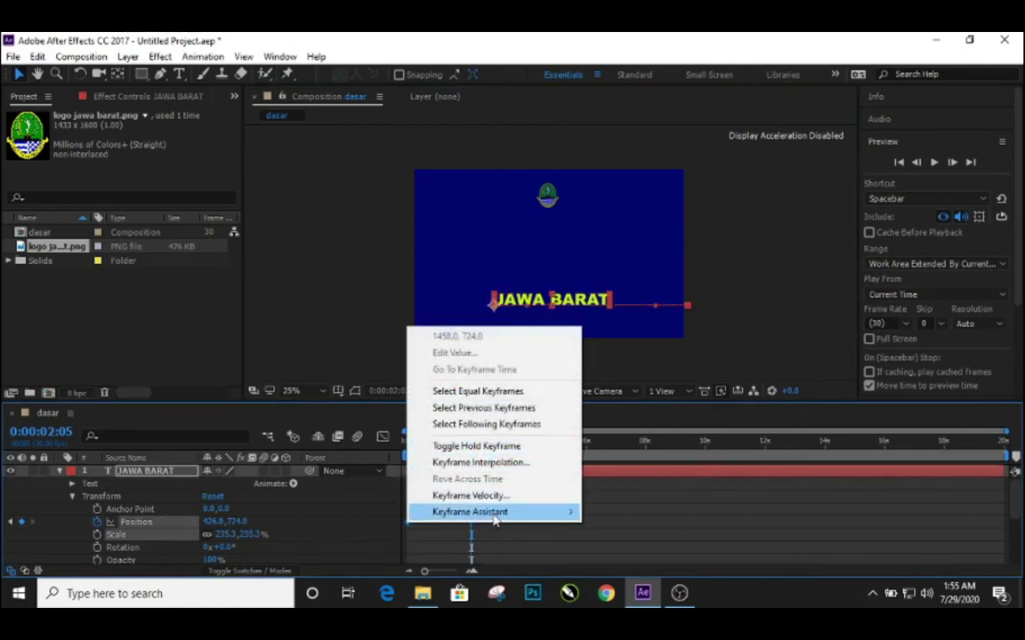
{"action": "mouse_move", "coordinate": [495, 521]}
{"action": "left_click", "coordinate": [613, 412]}
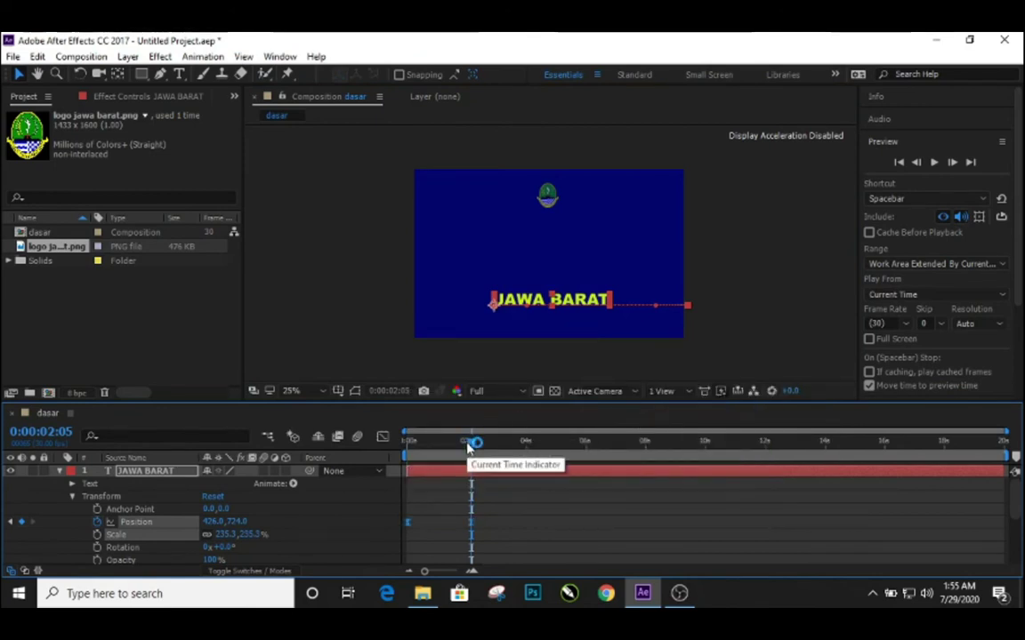
- Preview the title's slide-in together with the logo animation from 0 seconds, and stop playback
{"action": "left_click_drag", "start_coordinate": [470, 444], "coordinate": [396, 450]}
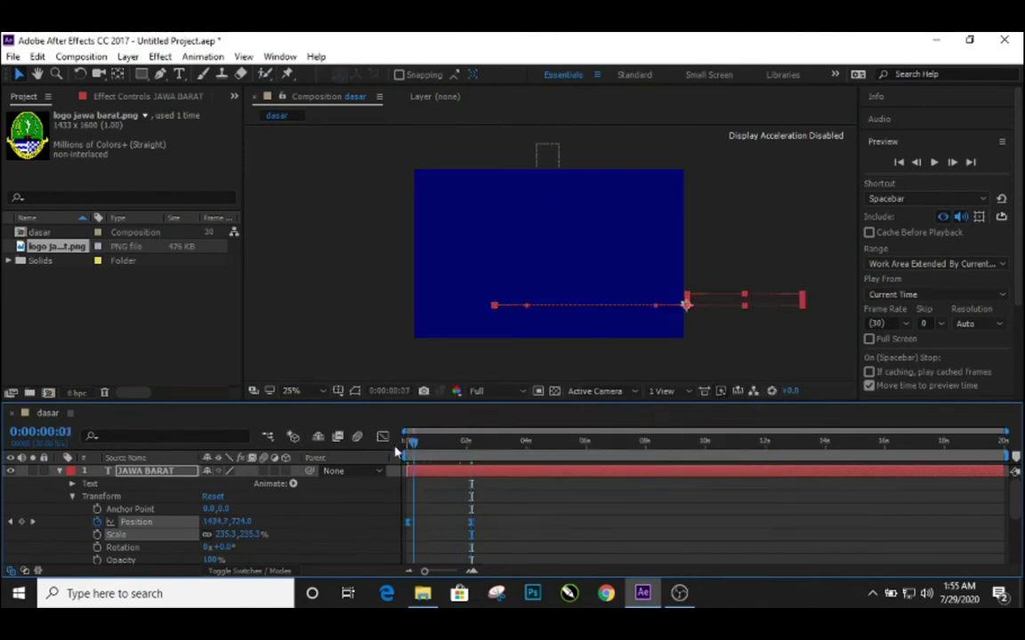
{"action": "left_click", "coordinate": [935, 163]}
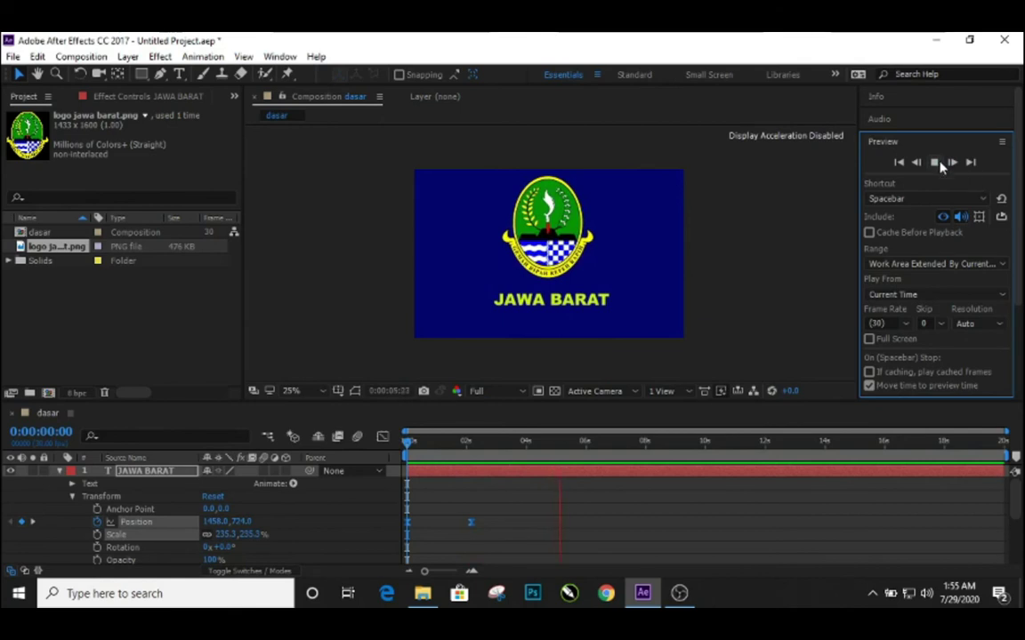
{"action": "left_click", "coordinate": [935, 164]}
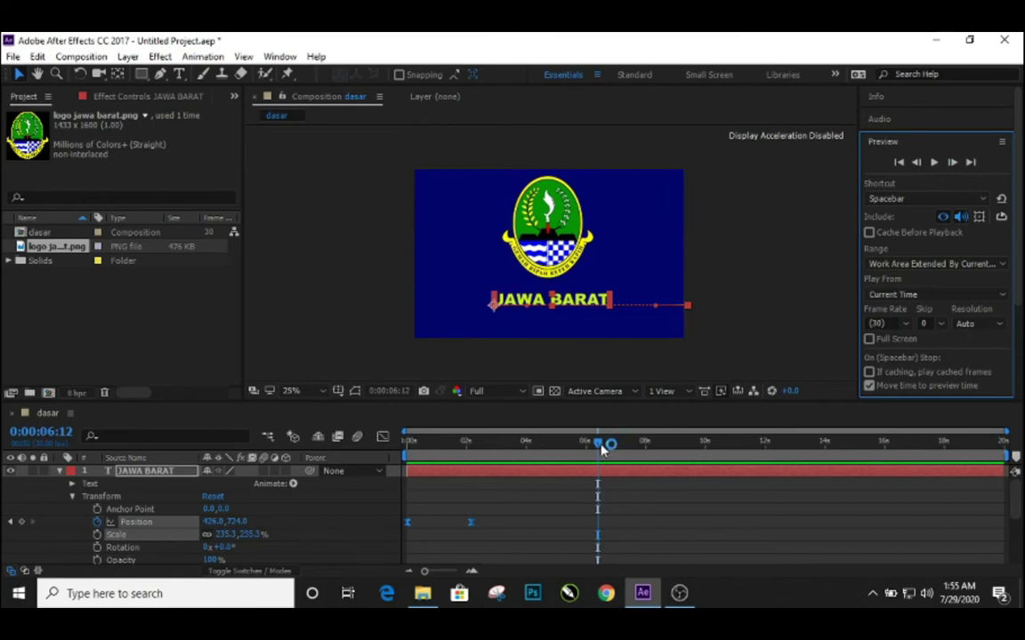
- At 0:00:02:03, keyframe the title's Scale at 347.3% and shift the title left to recentre it beneath the logo
{"action": "left_click_drag", "start_coordinate": [601, 447], "coordinate": [475, 490]}
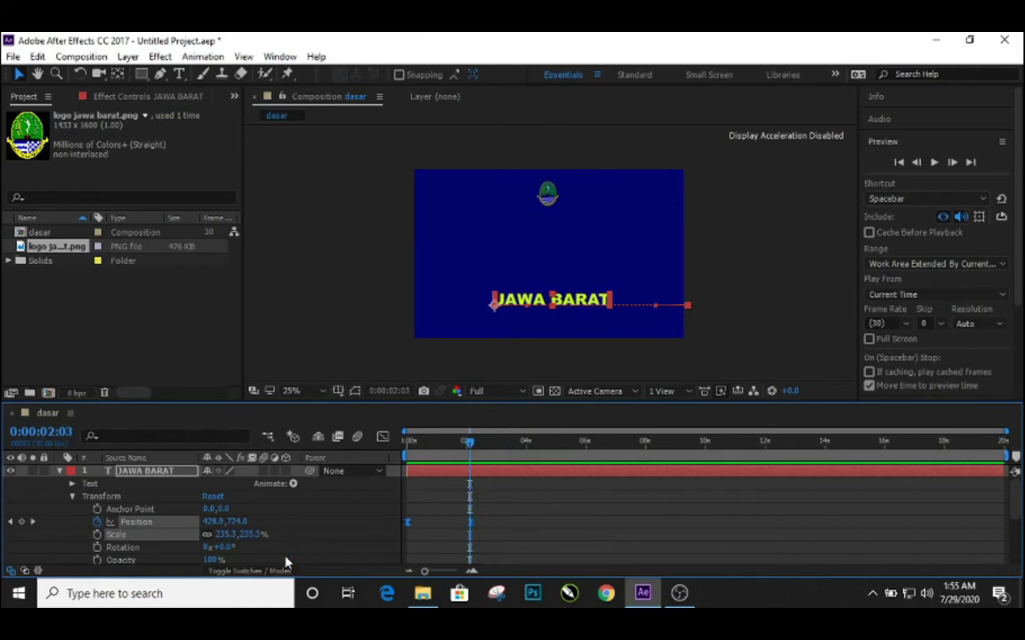
{"action": "left_click", "coordinate": [98, 536]}
{"action": "left_click_drag", "start_coordinate": [252, 541], "coordinate": [347, 552]}
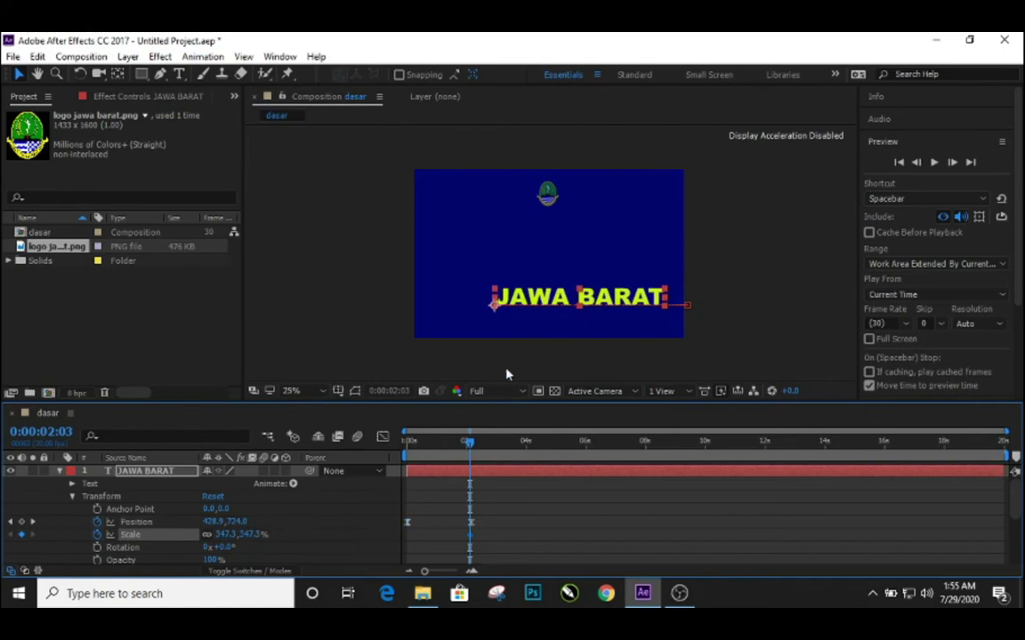
{"action": "left_click", "coordinate": [605, 299]}
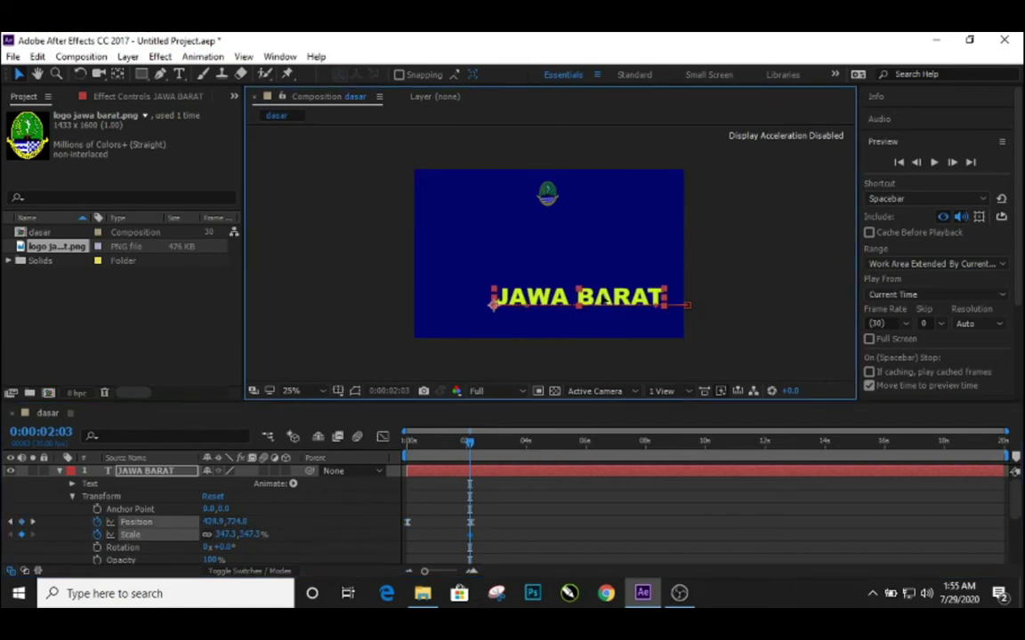
{"action": "left_click_drag", "start_coordinate": [601, 298], "coordinate": [579, 305]}
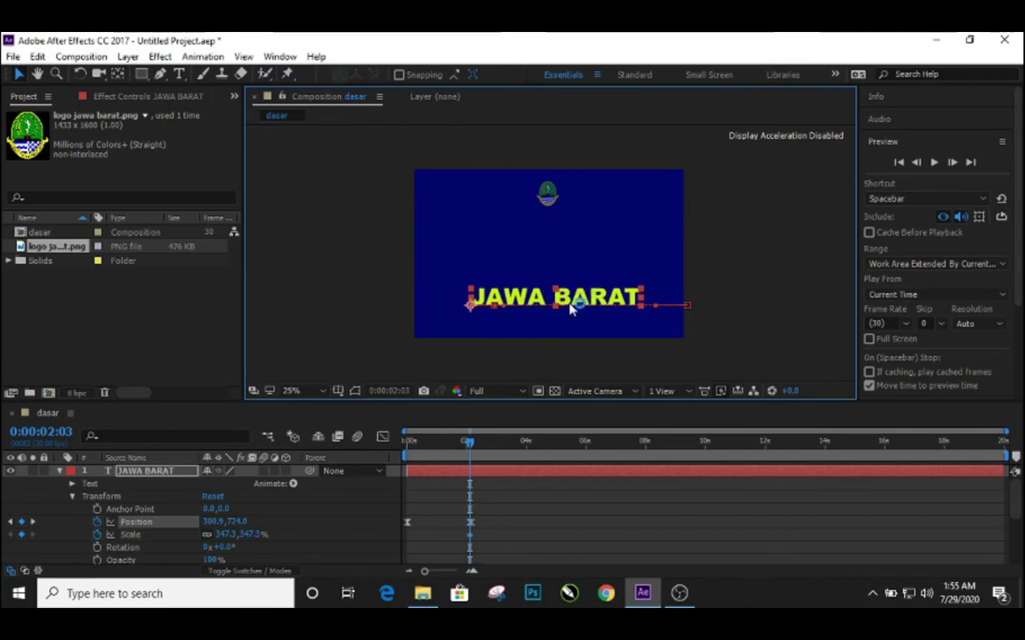
- At 0:00:03:11, shrink the JAWA BARAT title to a Scale of about 237.1, 228.2%
{"action": "left_click_drag", "start_coordinate": [469, 442], "coordinate": [508, 460]}
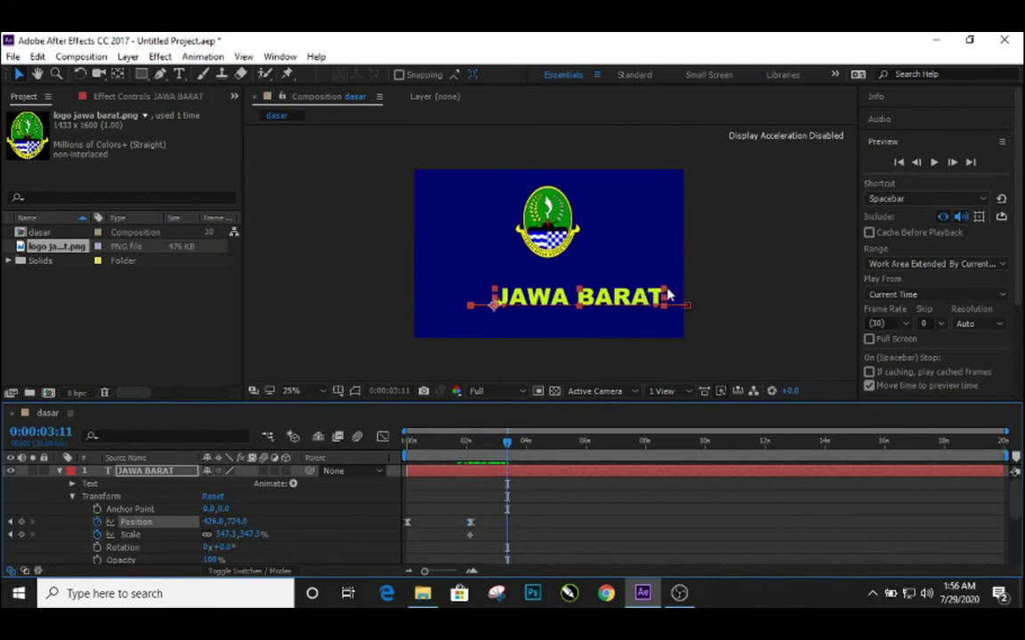
{"action": "left_click_drag", "start_coordinate": [662, 296], "coordinate": [608, 301]}
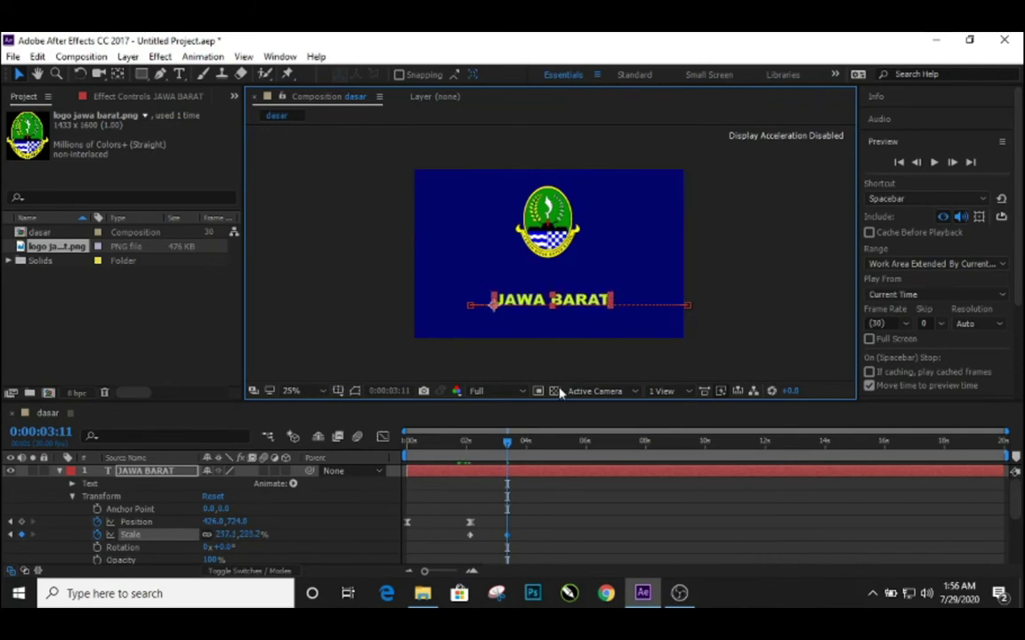
- Apply Easy Ease to both of the JAWA BARAT title's Scale keyframes
{"action": "left_click", "coordinate": [470, 310]}
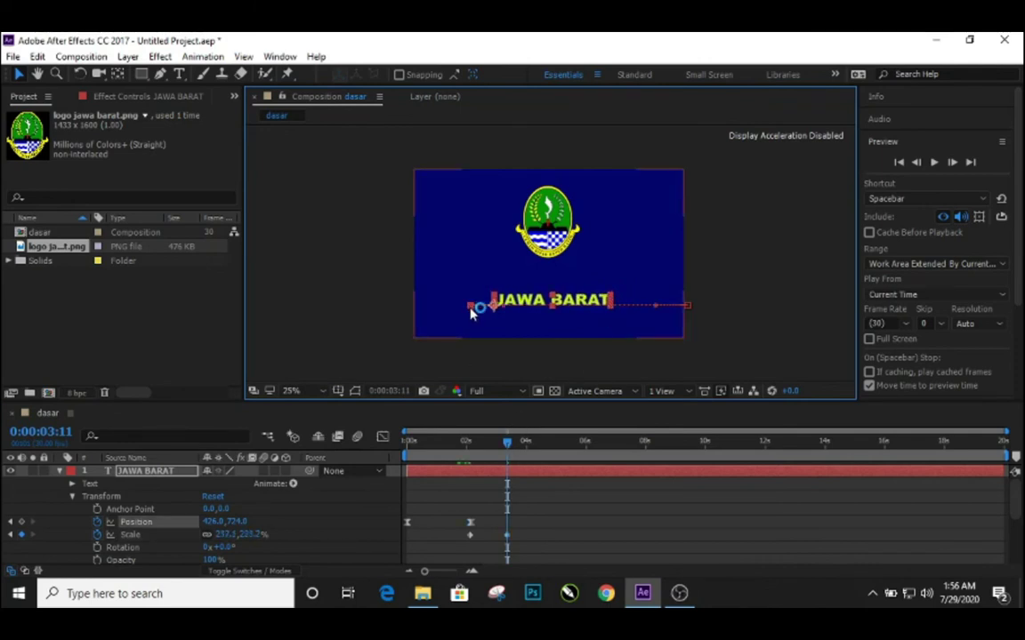
{"action": "key", "text": "j"}
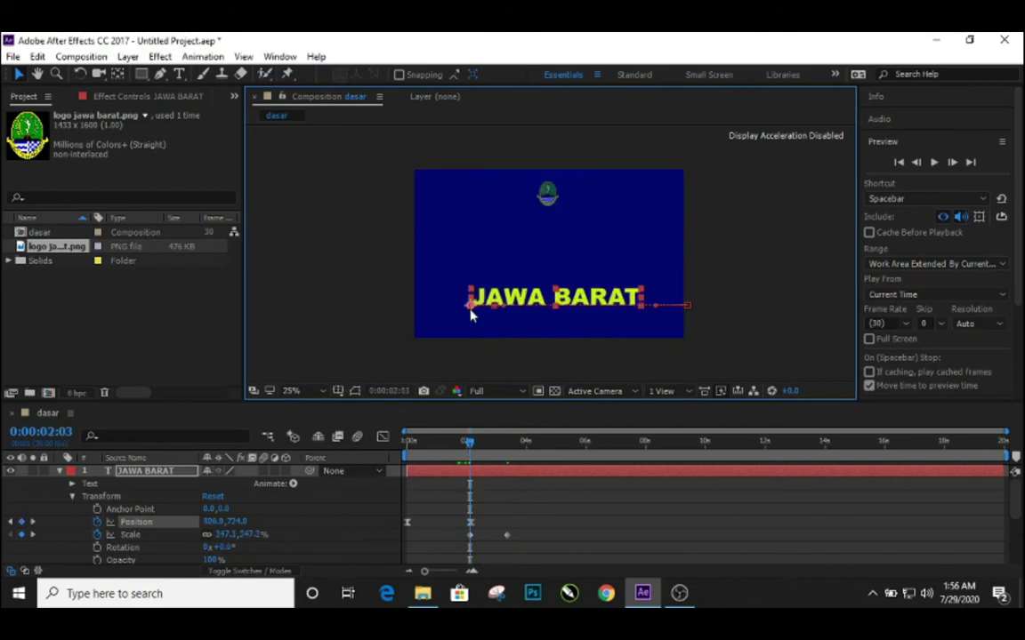
{"action": "left_click_drag", "start_coordinate": [470, 444], "coordinate": [508, 461]}
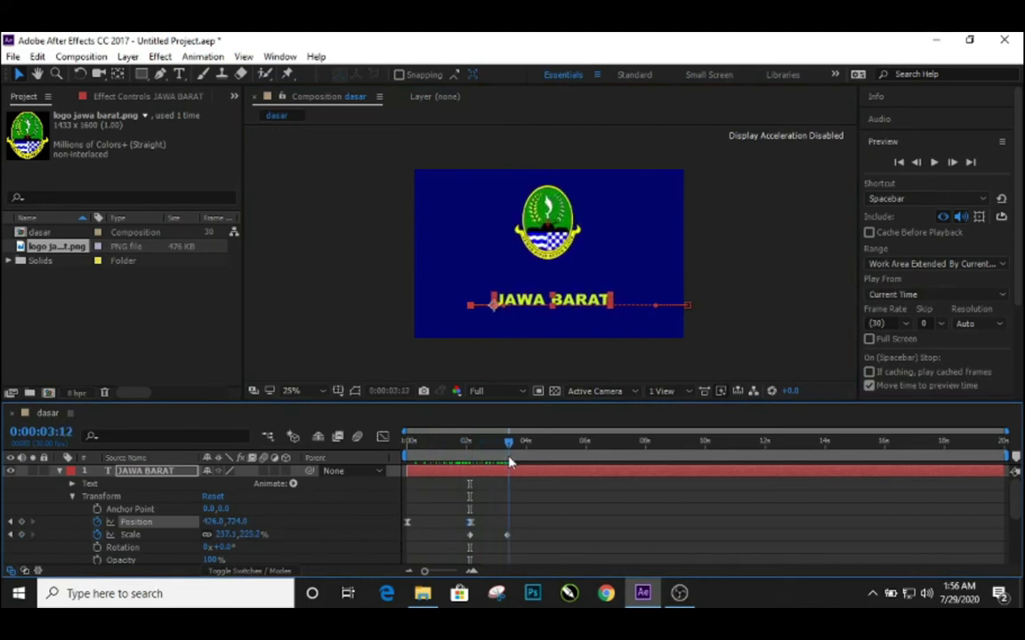
{"action": "left_click_drag", "start_coordinate": [536, 531], "coordinate": [460, 544]}
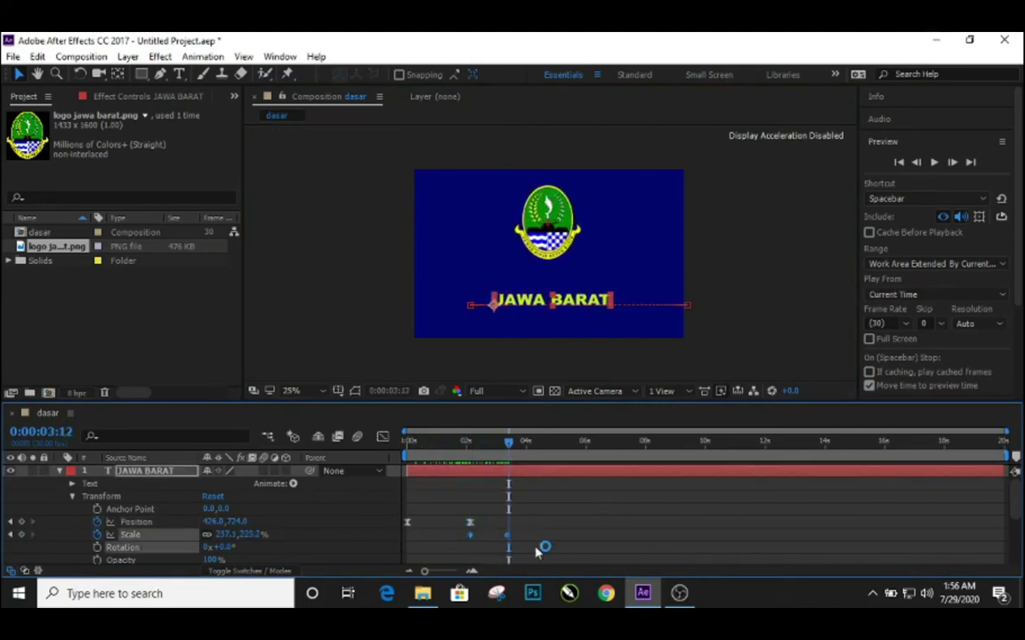
{"action": "right_click", "coordinate": [469, 534]}
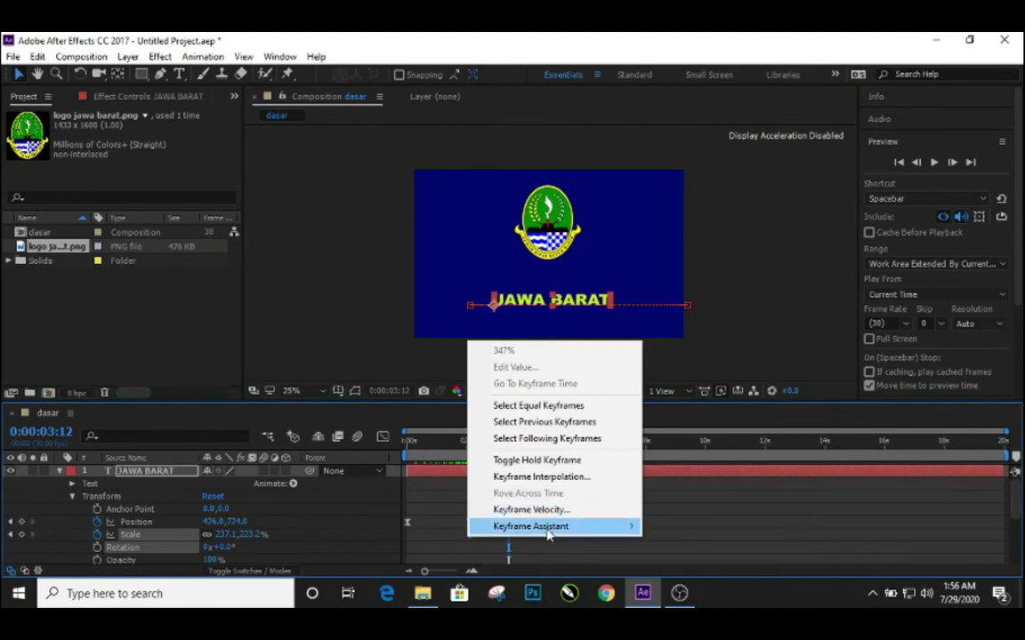
{"action": "mouse_move", "coordinate": [613, 526]}
{"action": "left_click", "coordinate": [678, 431]}
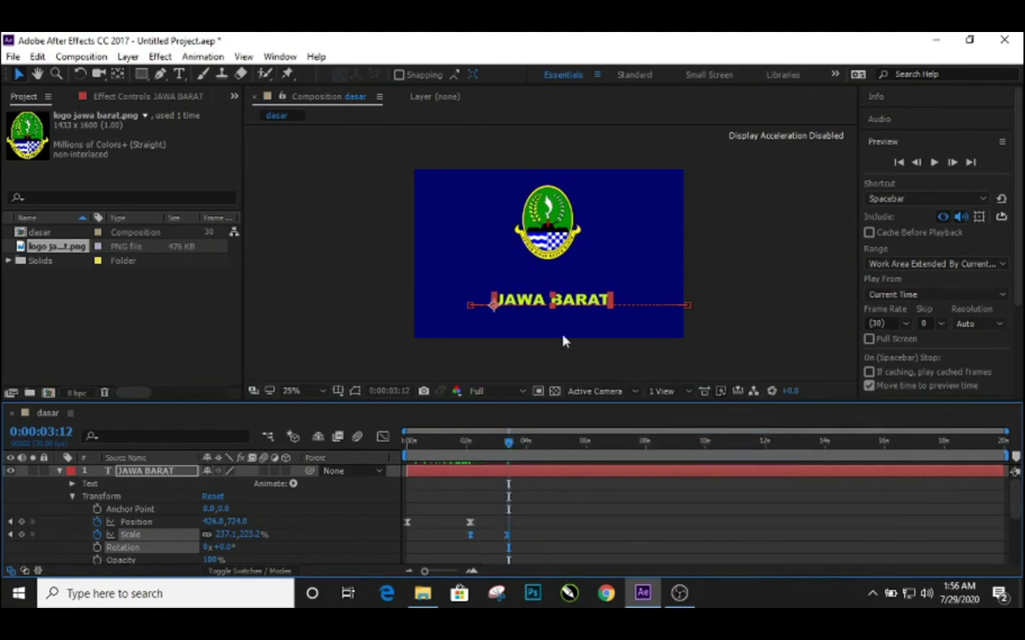
- Preview the logo and title animation from 0 seconds, and stop playback once the title has shrunk
{"action": "left_click_drag", "start_coordinate": [508, 442], "coordinate": [406, 442]}
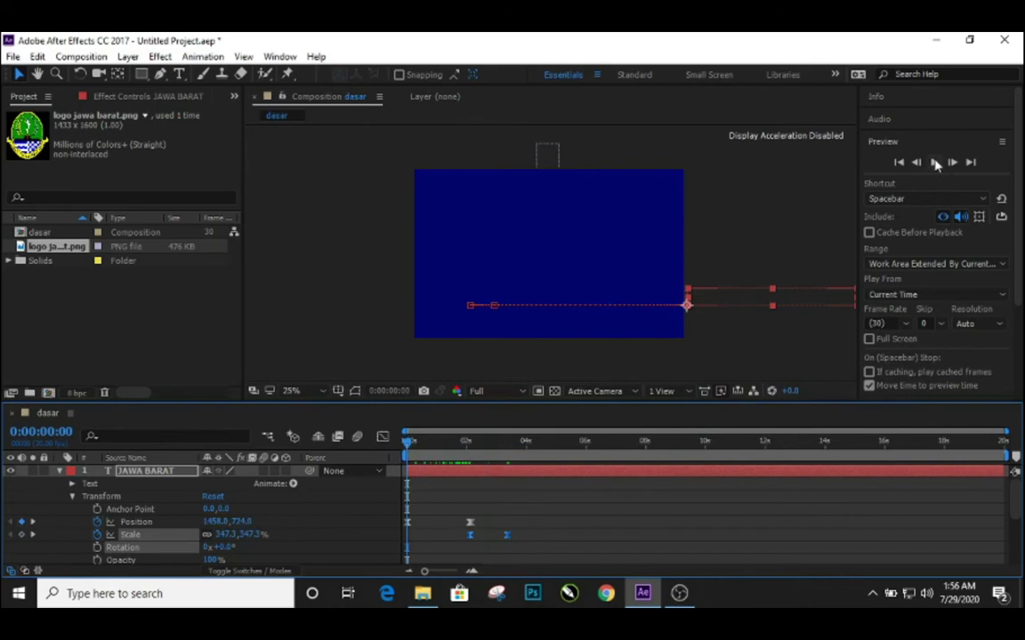
{"action": "left_click", "coordinate": [935, 163]}
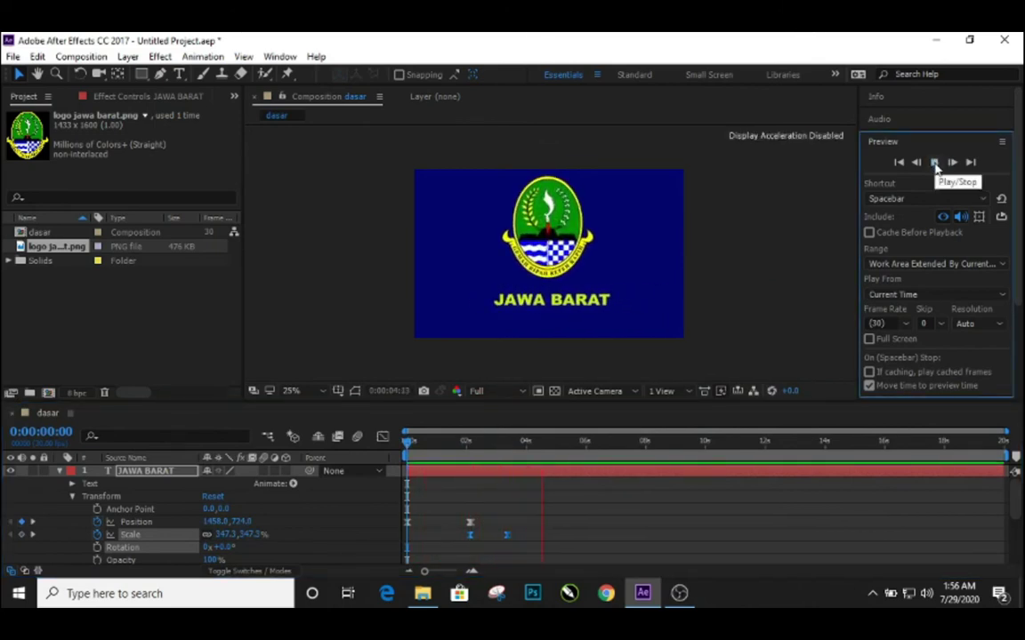
{"action": "left_click", "coordinate": [935, 163]}
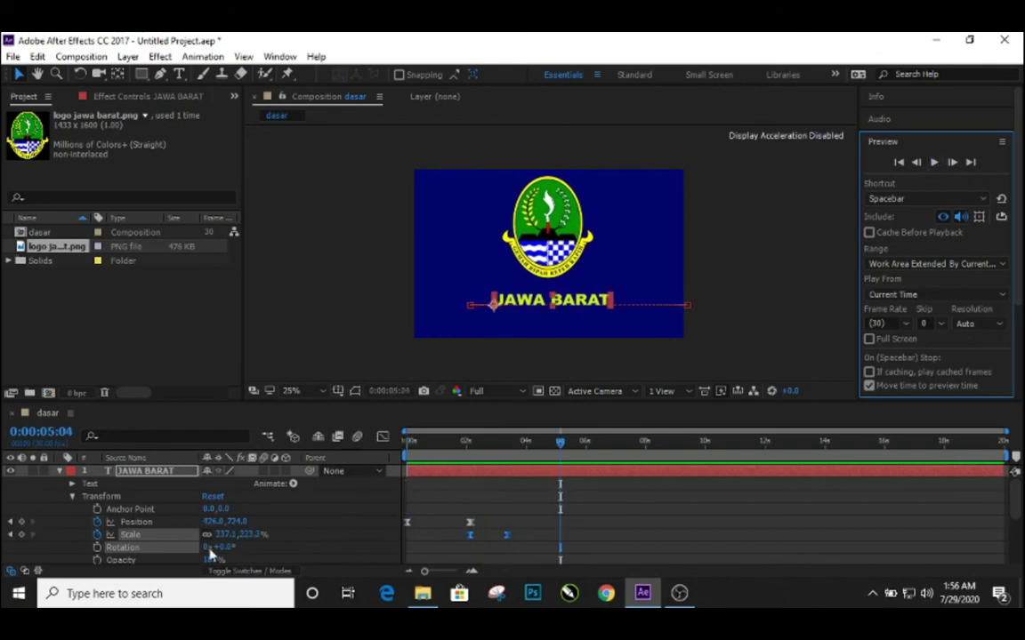
{"action": "scroll", "coordinate": [310, 515], "scroll_direction": "down", "scroll_amount": 2}
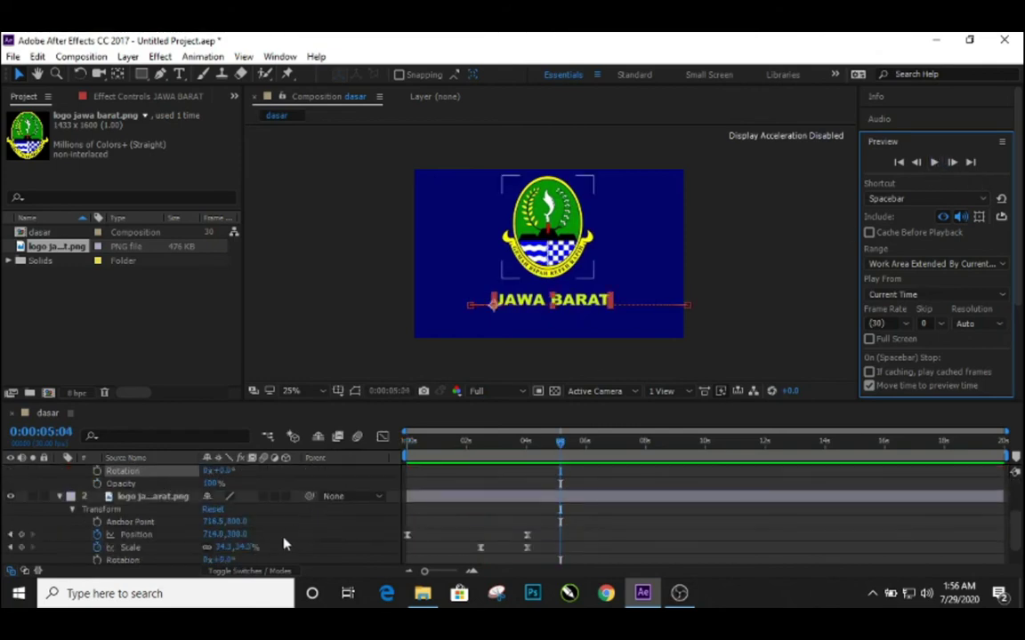
{"action": "scroll", "coordinate": [285, 544], "scroll_direction": "up", "scroll_amount": 2}
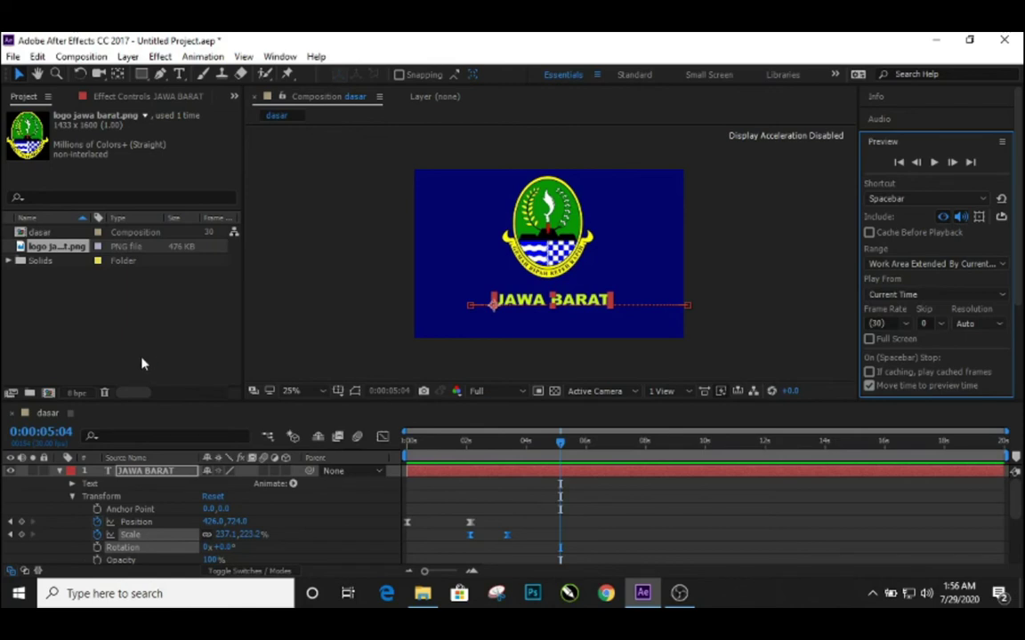
- Create a new 1226 × 766 px composition named Comp 1 with the aspect ratio locked at 8:5
{"action": "left_click", "coordinate": [49, 394]}
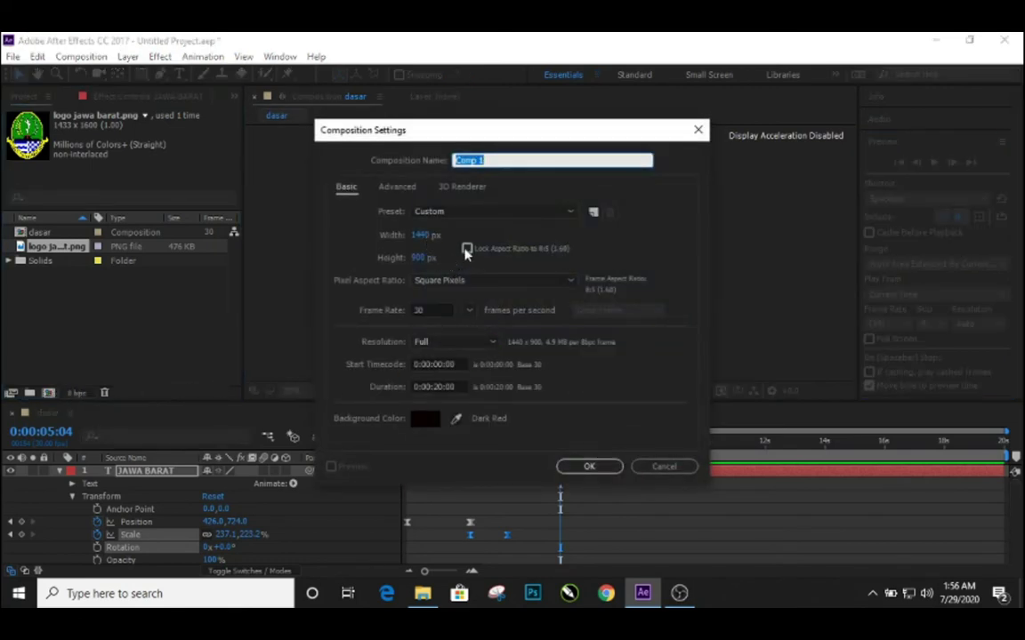
{"action": "left_click", "coordinate": [467, 249]}
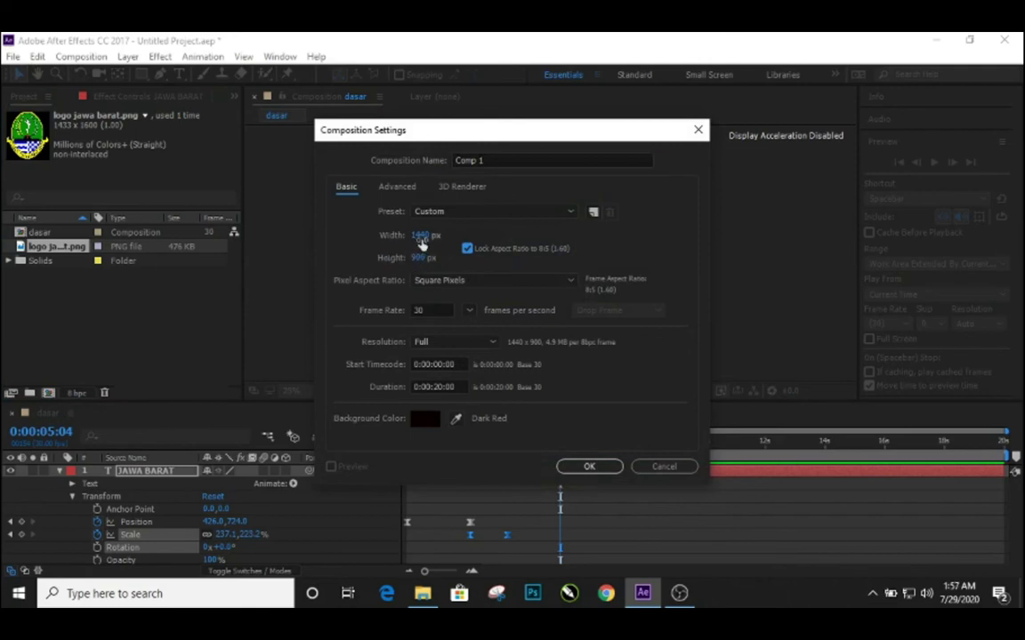
{"action": "left_click_drag", "start_coordinate": [420, 235], "coordinate": [287, 244]}
{"action": "left_click_drag", "start_coordinate": [408, 234], "coordinate": [365, 235]}
{"action": "left_click", "coordinate": [591, 467]}
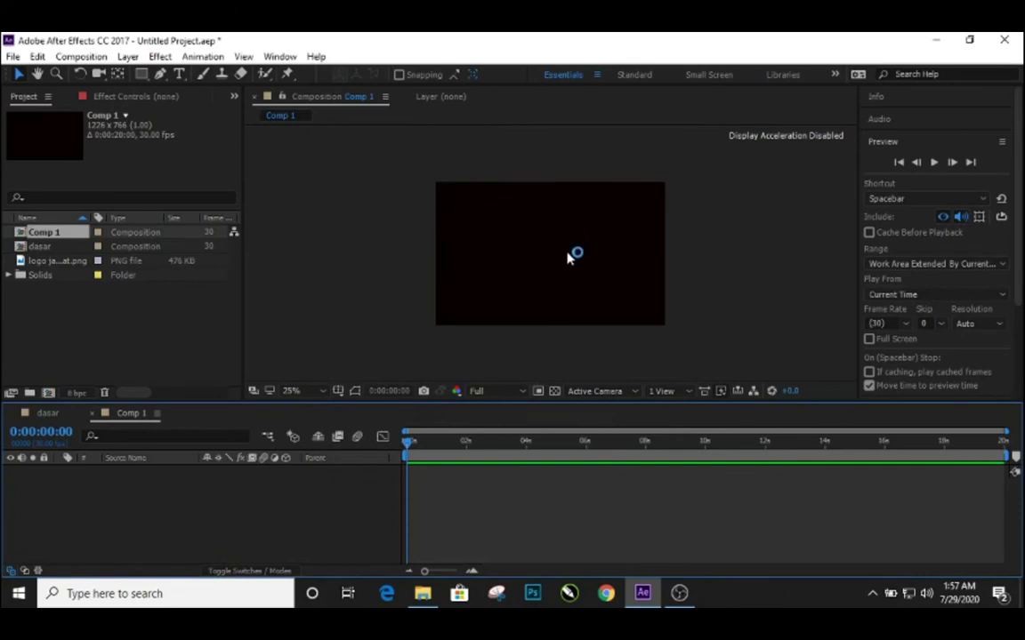
- Add a comp-sized solid named BG2 to Comp 1 in bright yellow (ECEF0E)
{"action": "right_click", "coordinate": [162, 506]}
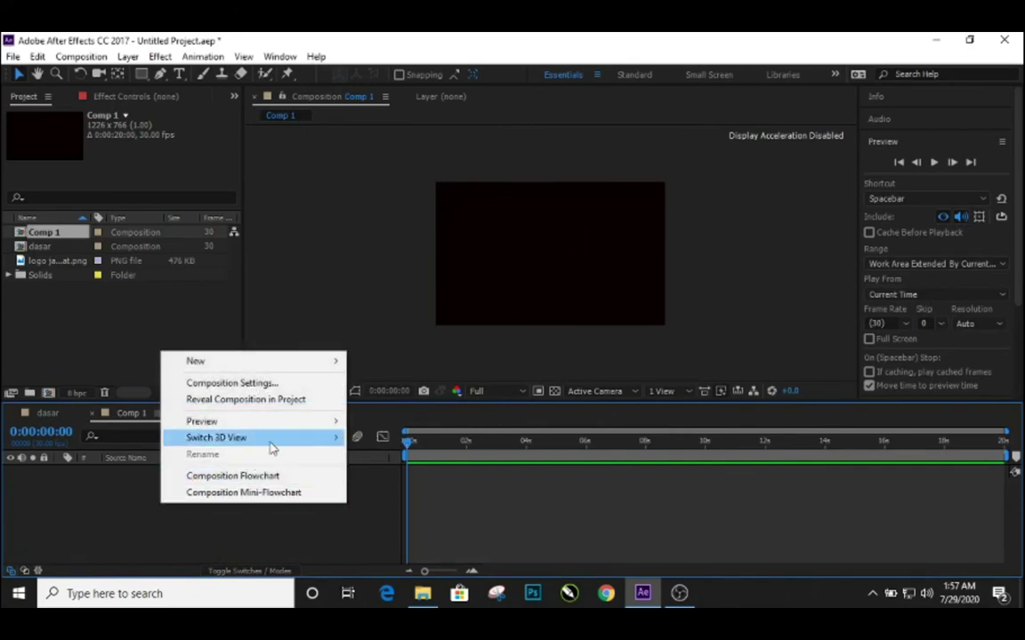
{"action": "mouse_move", "coordinate": [320, 363]}
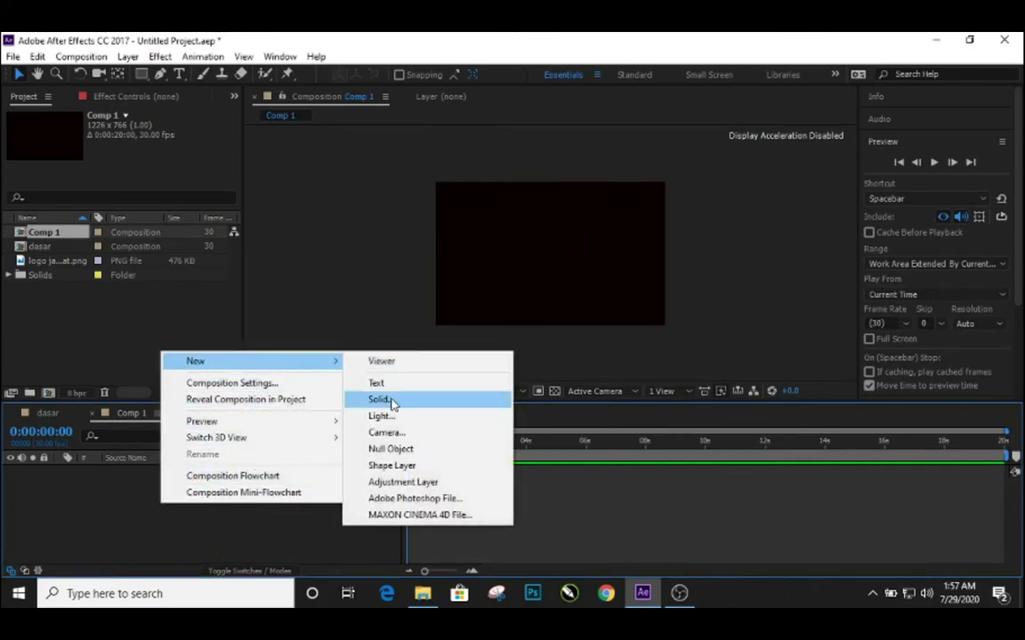
{"action": "left_click", "coordinate": [389, 399]}
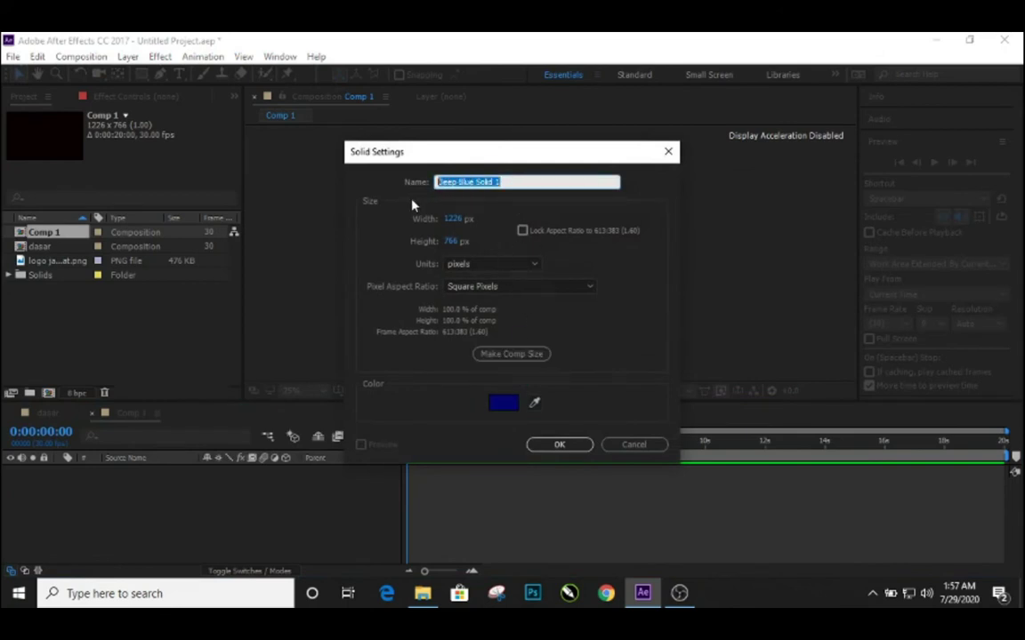
{"action": "type", "text": "BG2"}
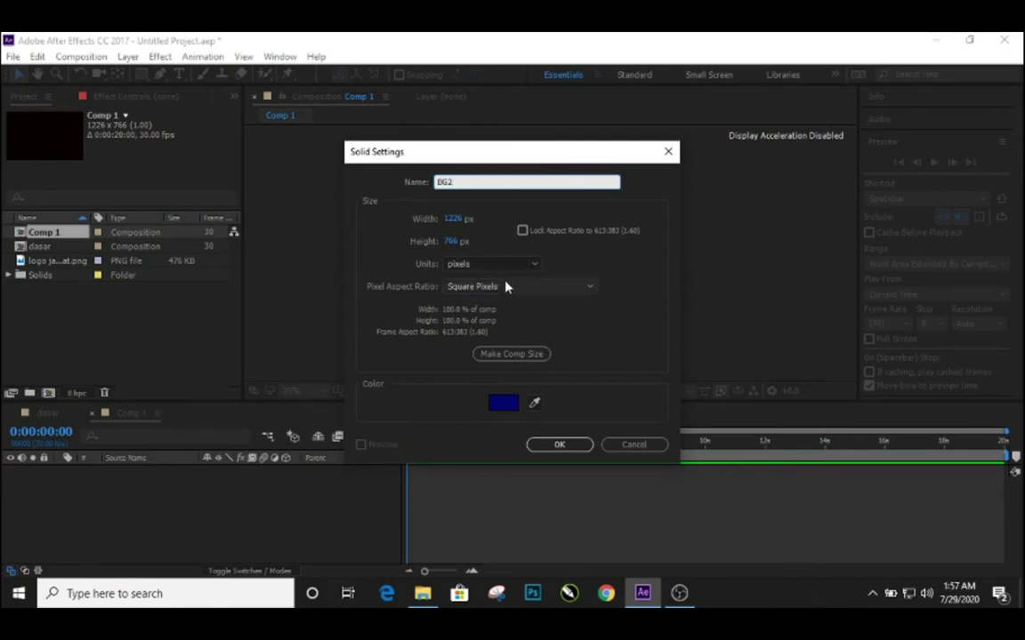
{"action": "left_click", "coordinate": [500, 405]}
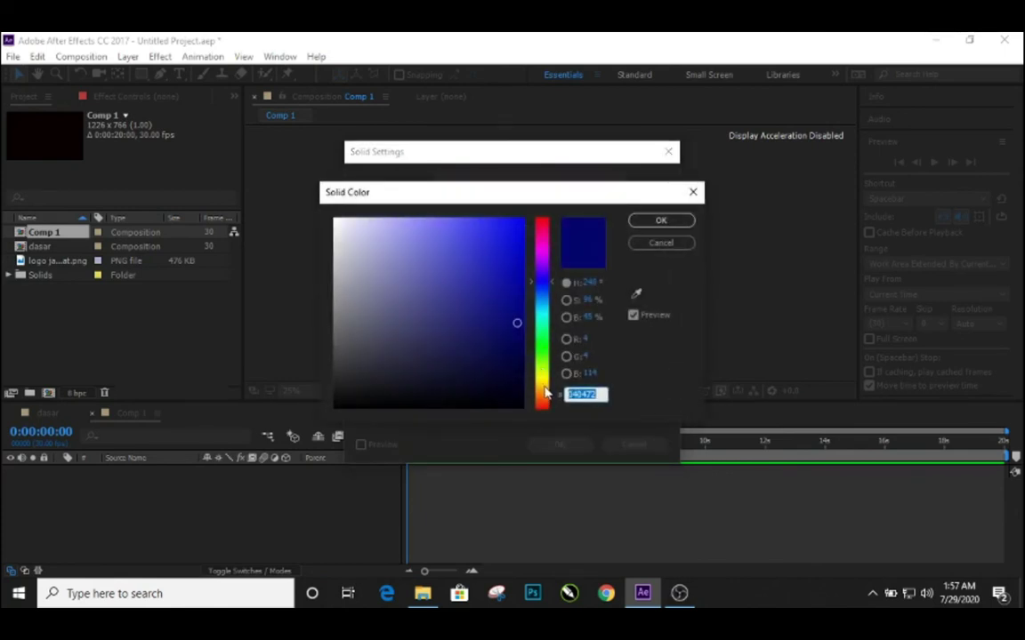
{"action": "left_click", "coordinate": [542, 377]}
{"action": "left_click", "coordinate": [513, 229]}
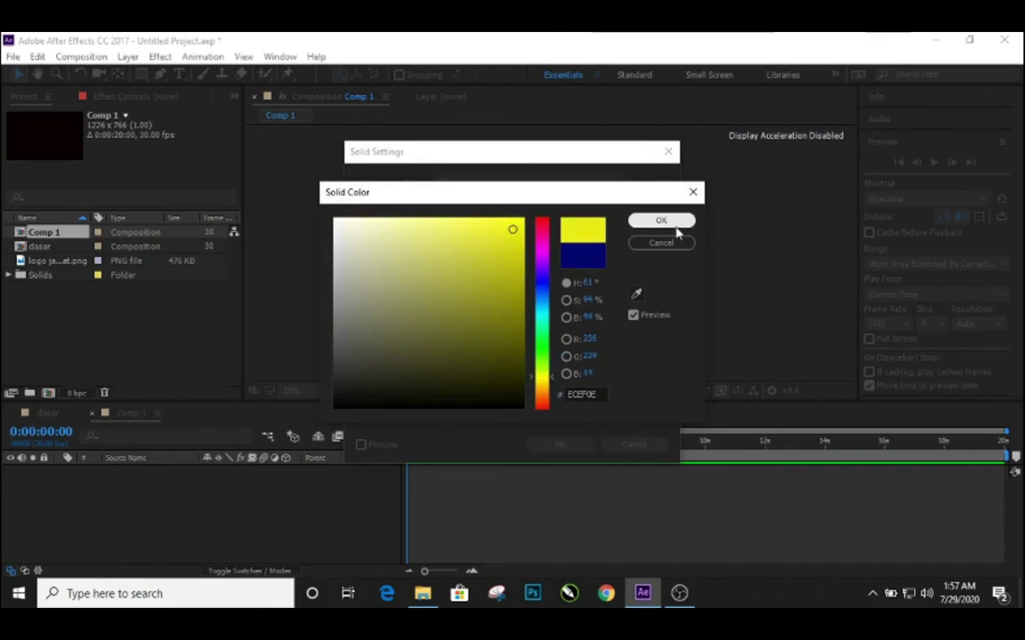
{"action": "left_click", "coordinate": [676, 222]}
{"action": "left_click", "coordinate": [574, 447]}
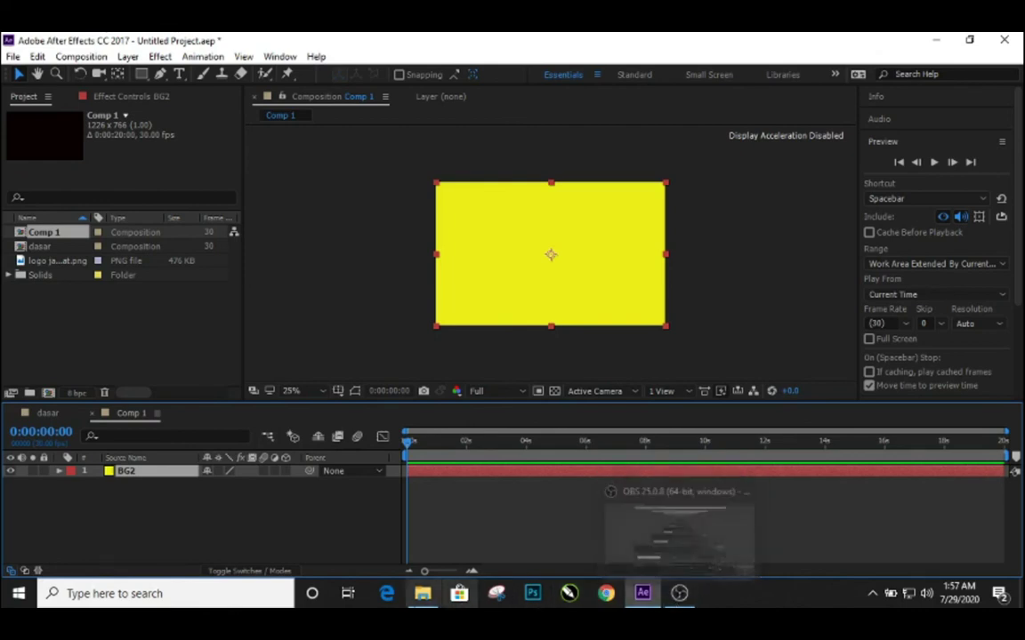
- Import logo-solaria-bw-300x300.png from the Pictures folder and place it above BG2 in Comp 1
{"action": "left_click", "coordinate": [423, 594]}
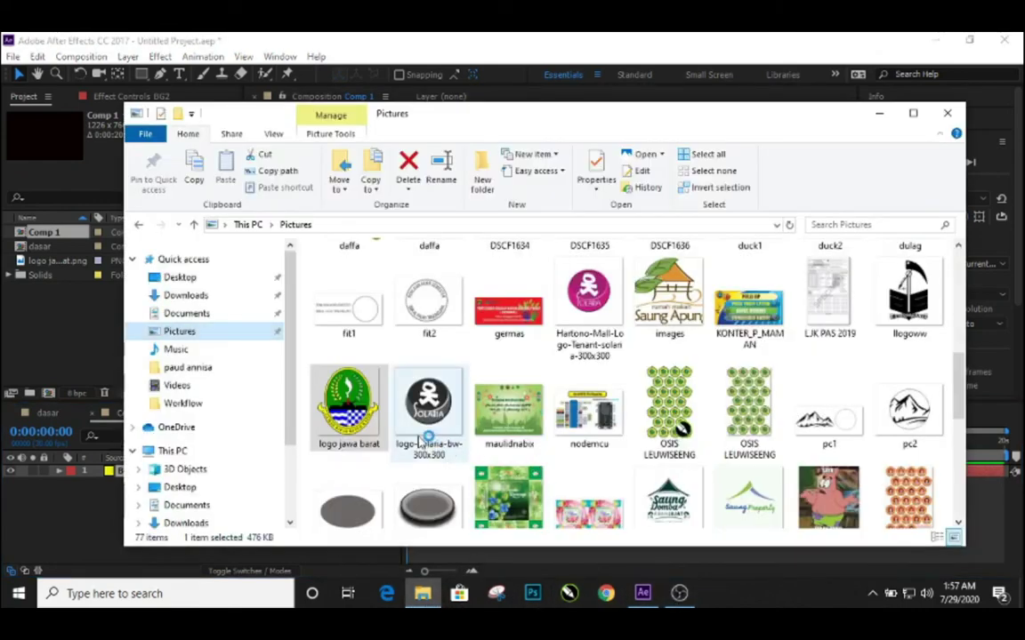
{"action": "left_click_drag", "start_coordinate": [420, 417], "coordinate": [95, 336]}
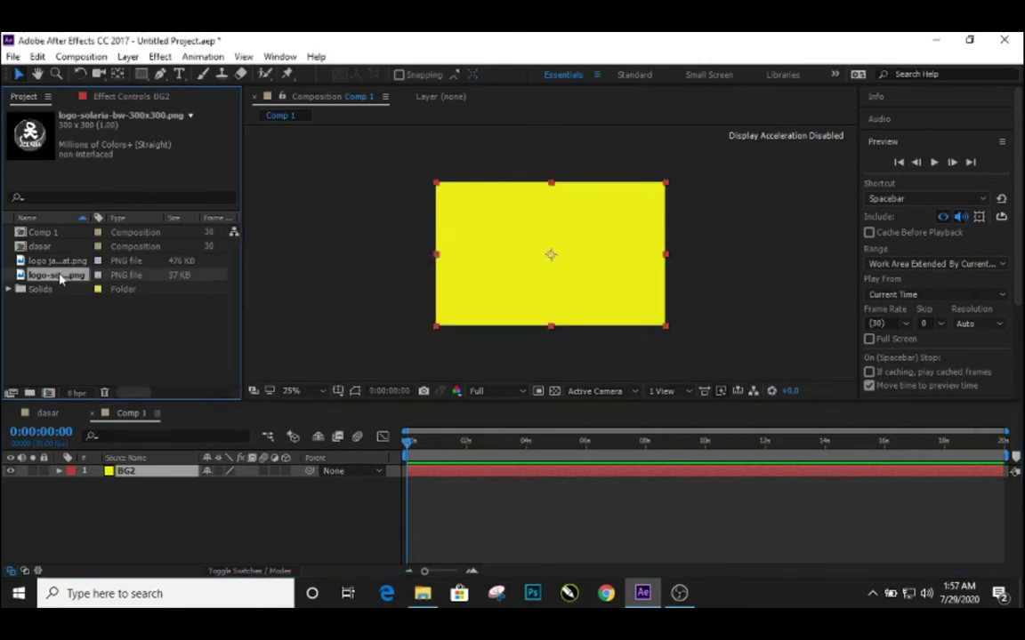
{"action": "left_click_drag", "start_coordinate": [61, 278], "coordinate": [167, 468]}
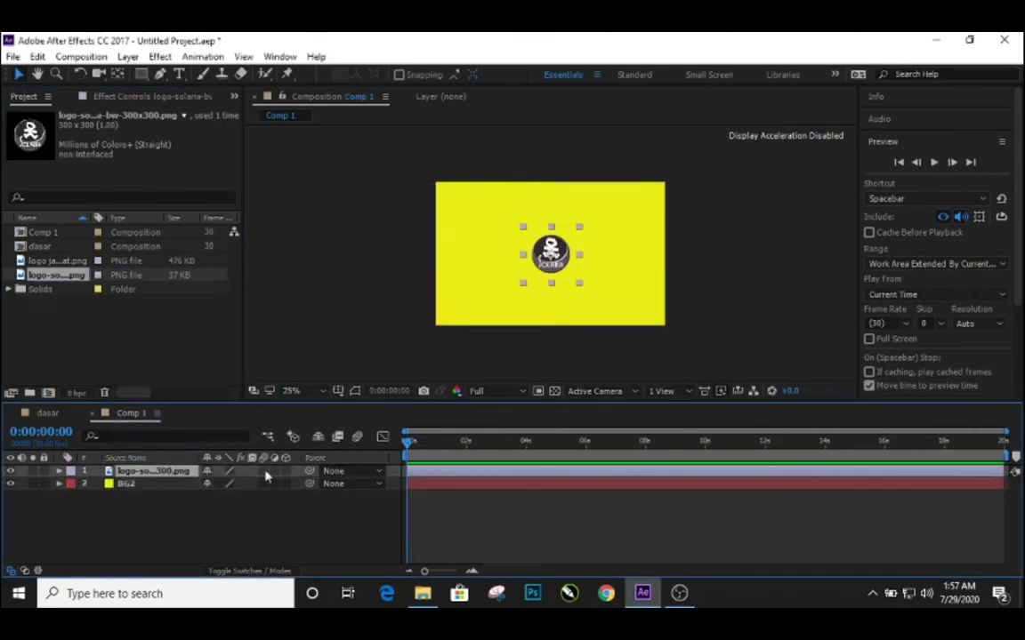
- Enlarge the centred Solaria logo until its bounding box nearly fills the composition's height, and deselect all layers
{"action": "left_click", "coordinate": [580, 229]}
{"action": "left_click", "coordinate": [555, 256]}
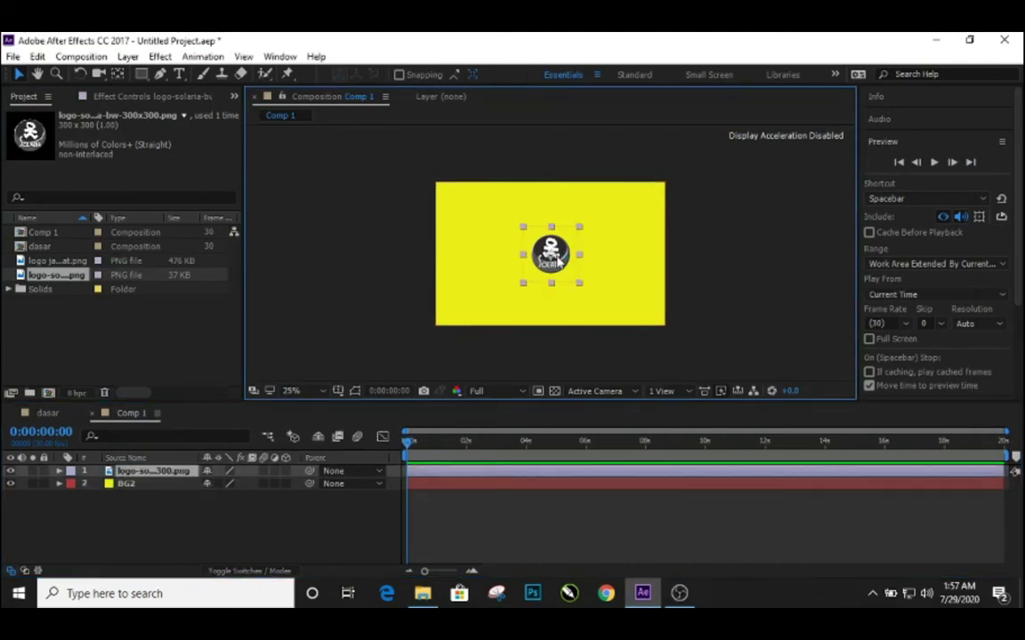
{"action": "left_click_drag", "start_coordinate": [580, 228], "coordinate": [648, 192]}
{"action": "left_click", "coordinate": [590, 307]}
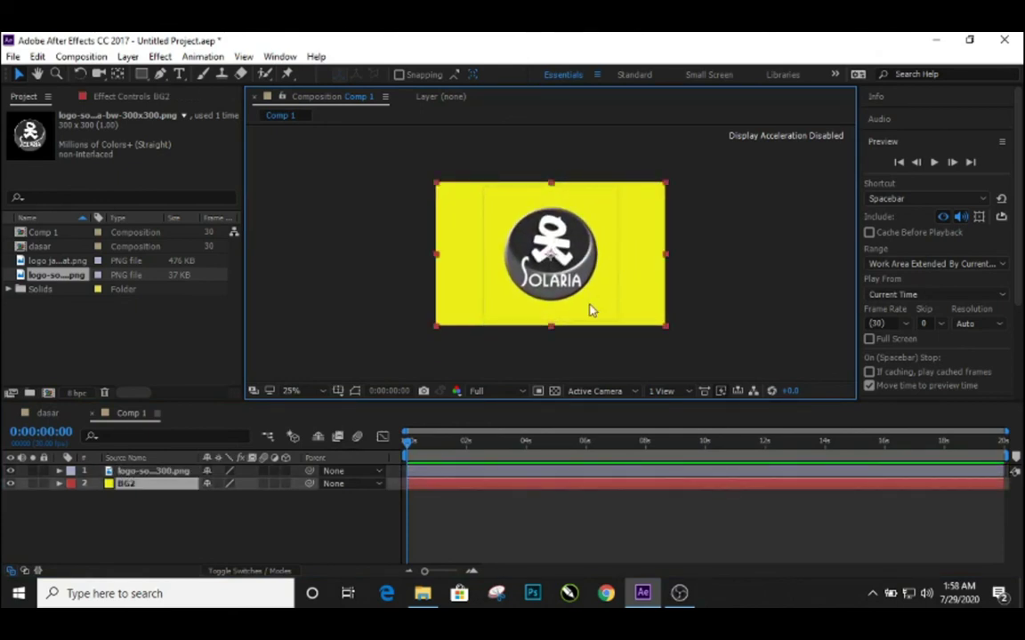
{"action": "left_click", "coordinate": [201, 531]}
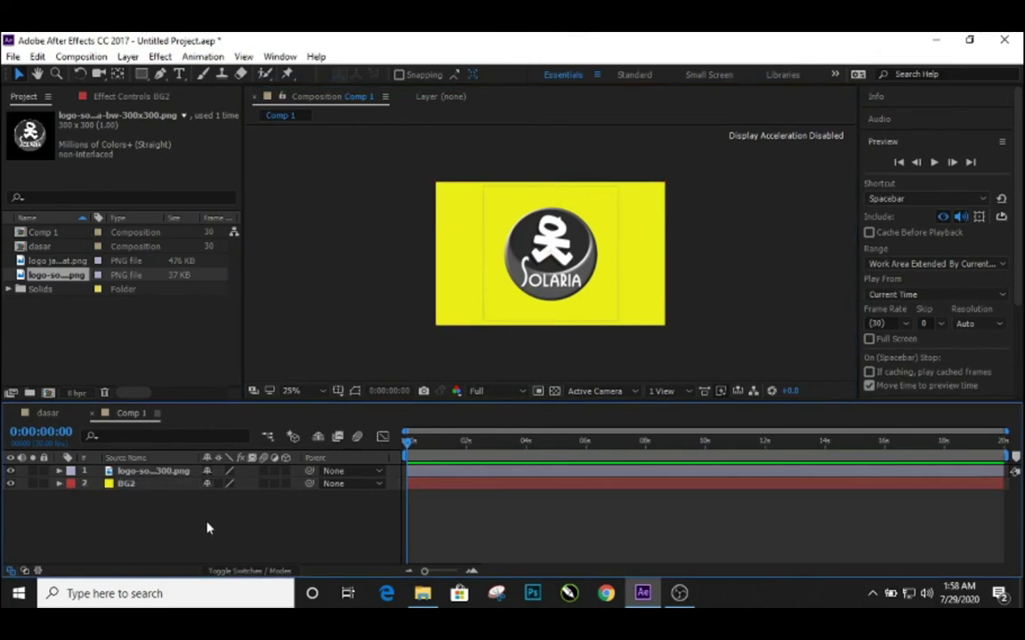
- Return to the dasar composition, collapse its expanded layers and add Comp 1 as a layer beneath BG
{"action": "left_click", "coordinate": [92, 414]}
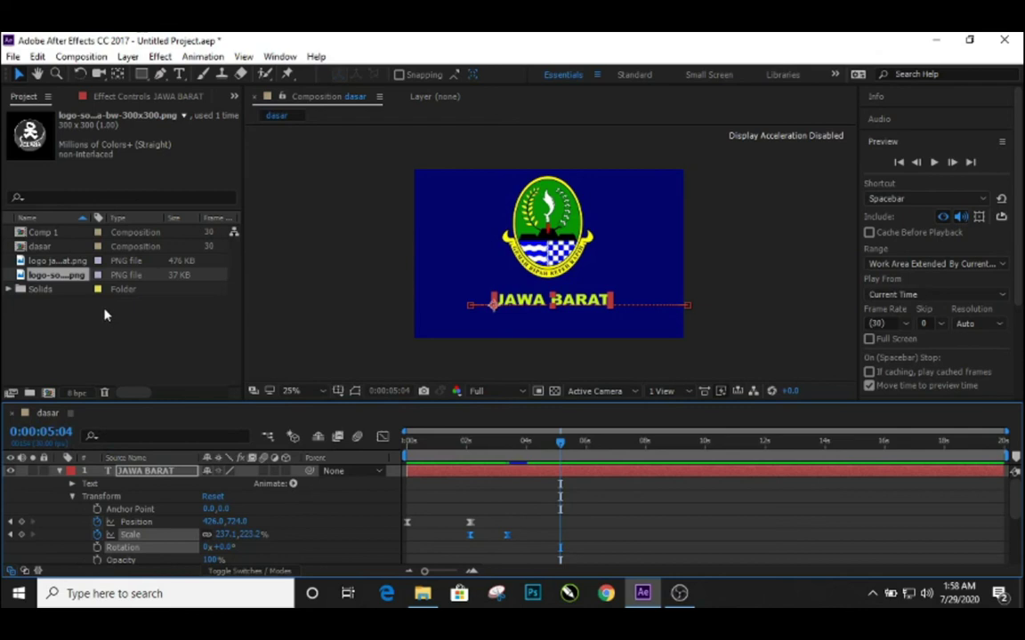
{"action": "left_click", "coordinate": [59, 470]}
{"action": "left_click", "coordinate": [60, 484]}
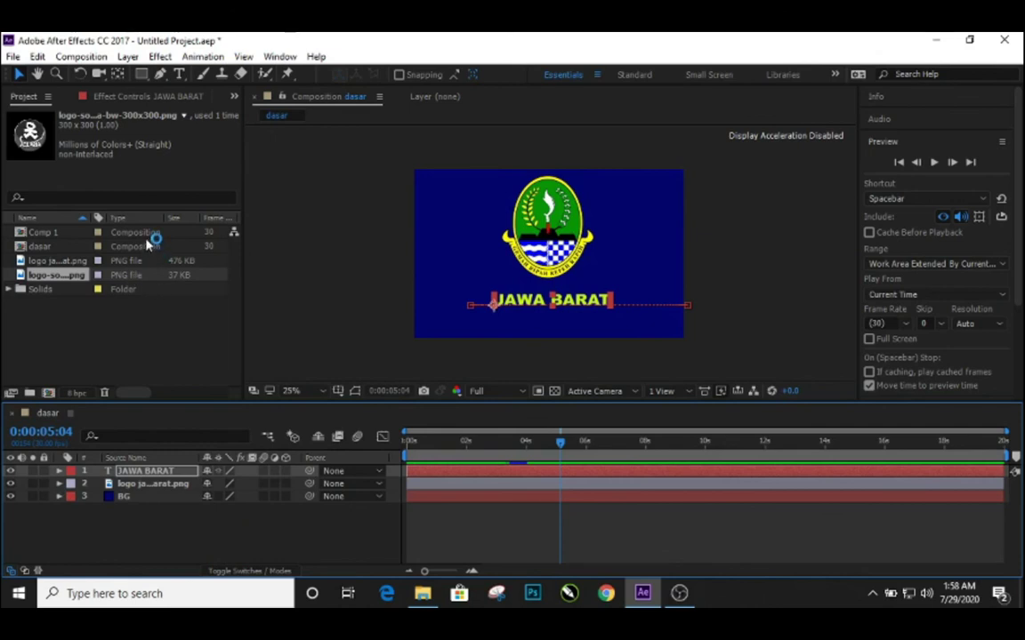
{"action": "left_click_drag", "start_coordinate": [149, 233], "coordinate": [162, 519]}
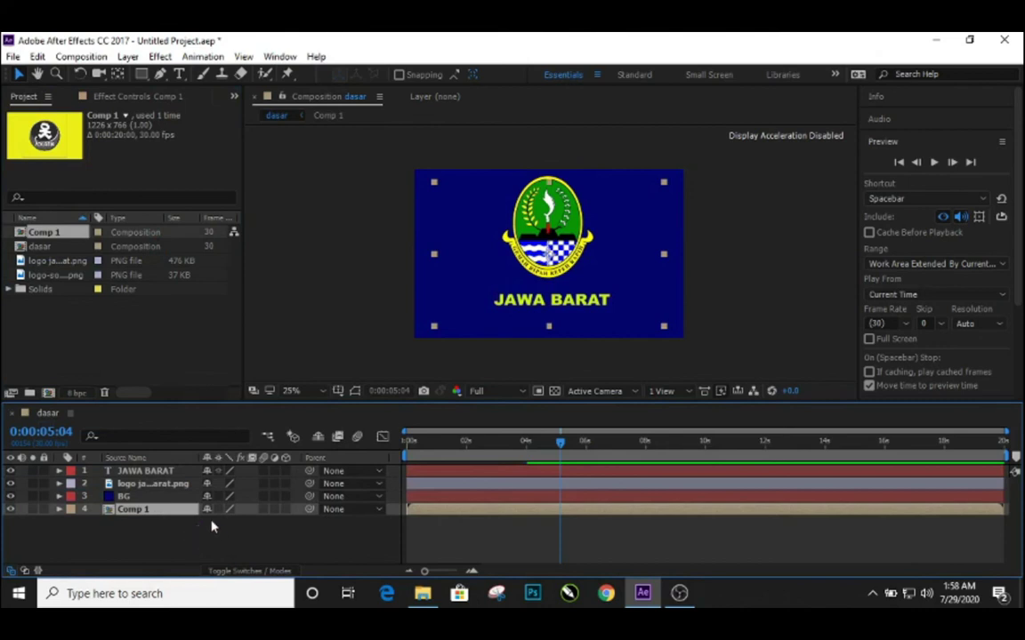
- Move to the Jawa Barat logo's final Position keyframe at 0:00:04:01 and set Comp 1's opacity to 0%
{"action": "left_click_drag", "start_coordinate": [558, 442], "coordinate": [353, 405]}
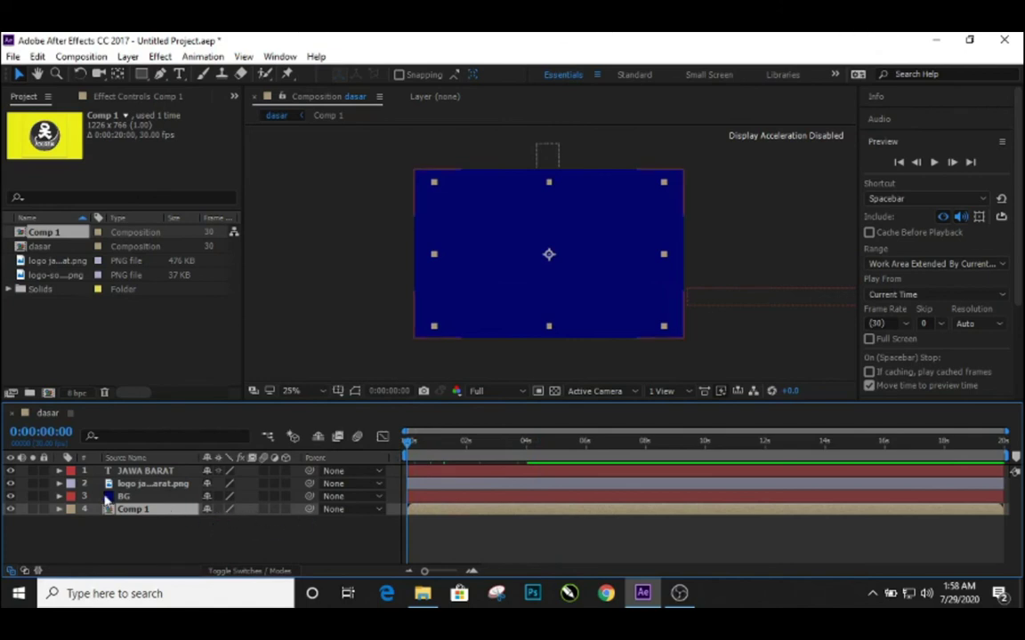
{"action": "left_click", "coordinate": [58, 485]}
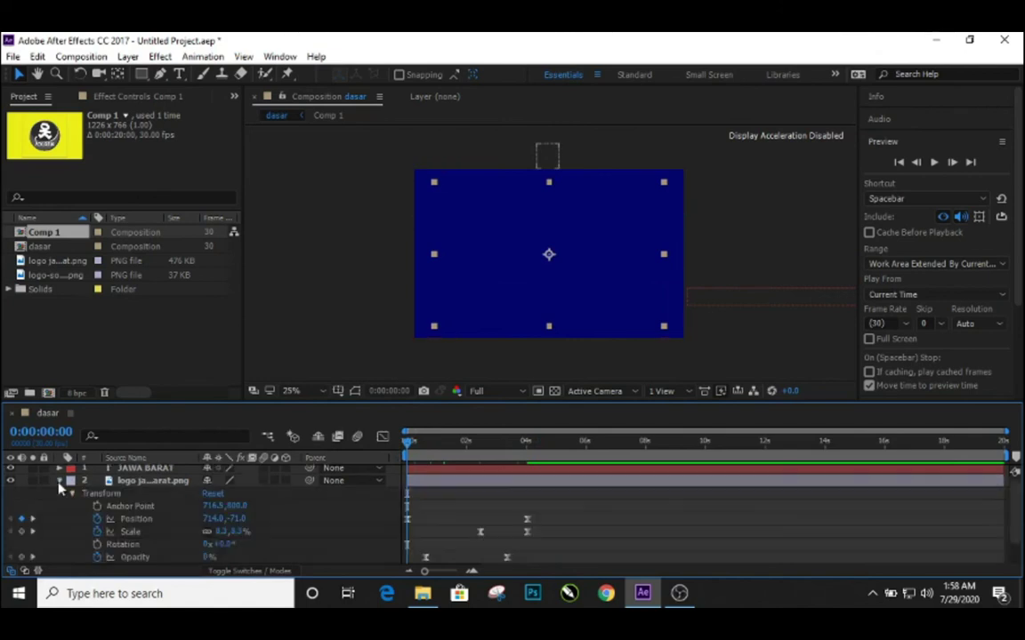
{"action": "left_click", "coordinate": [147, 522]}
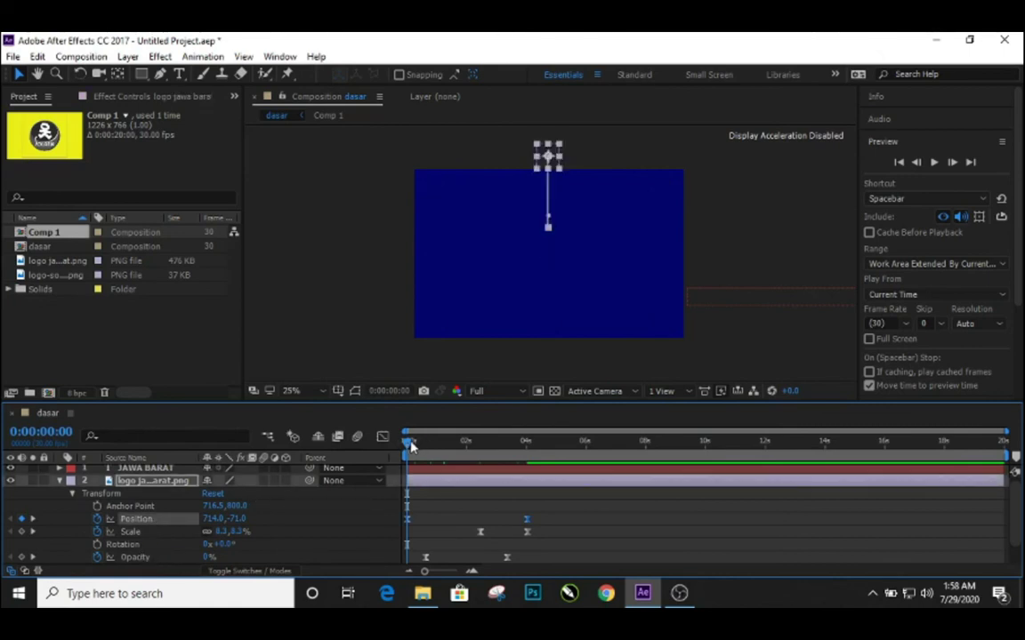
{"action": "left_click_drag", "start_coordinate": [409, 441], "coordinate": [532, 449]}
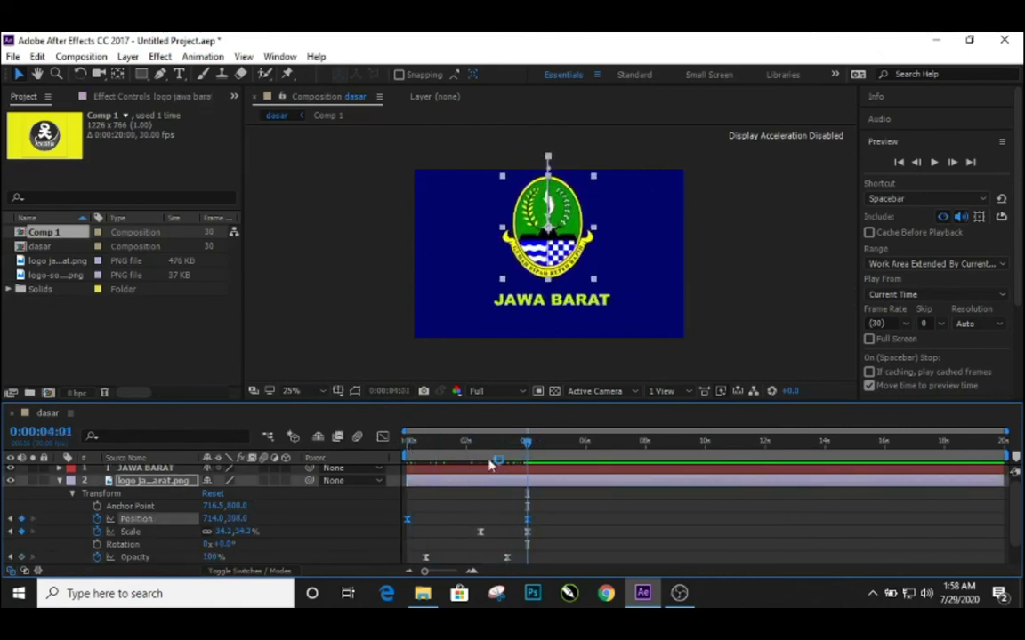
{"action": "scroll", "coordinate": [182, 544], "scroll_direction": "down", "scroll_amount": 1}
{"action": "key", "text": "'"}
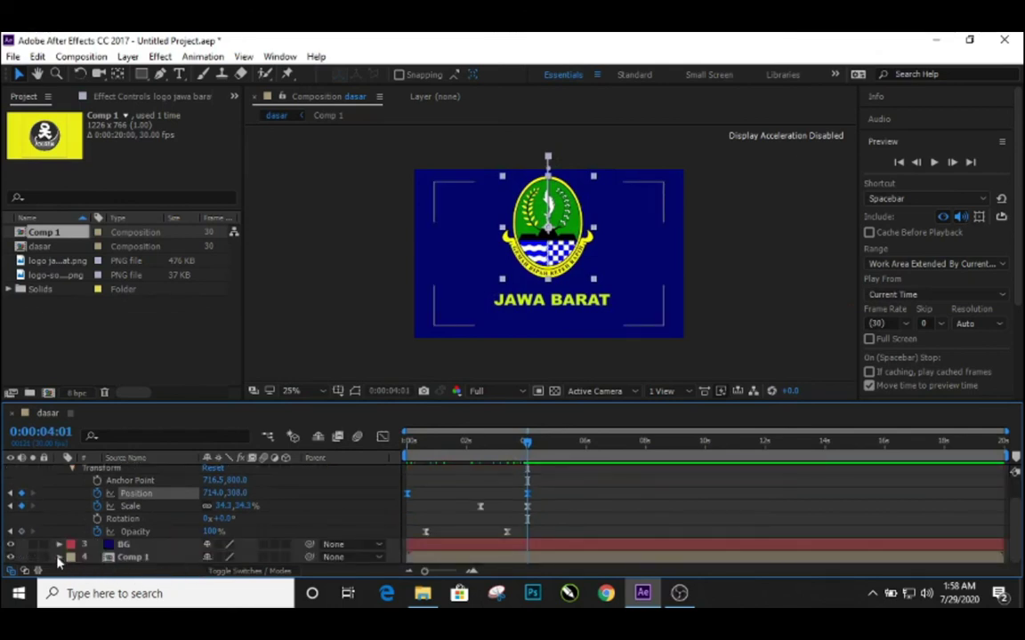
{"action": "left_click", "coordinate": [58, 556]}
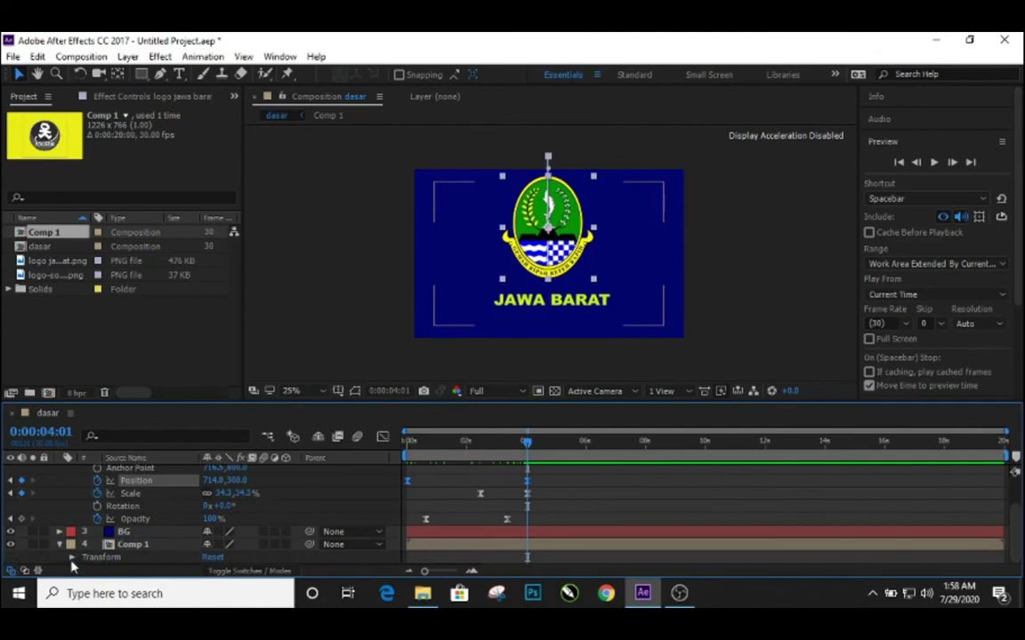
{"action": "left_click", "coordinate": [71, 558]}
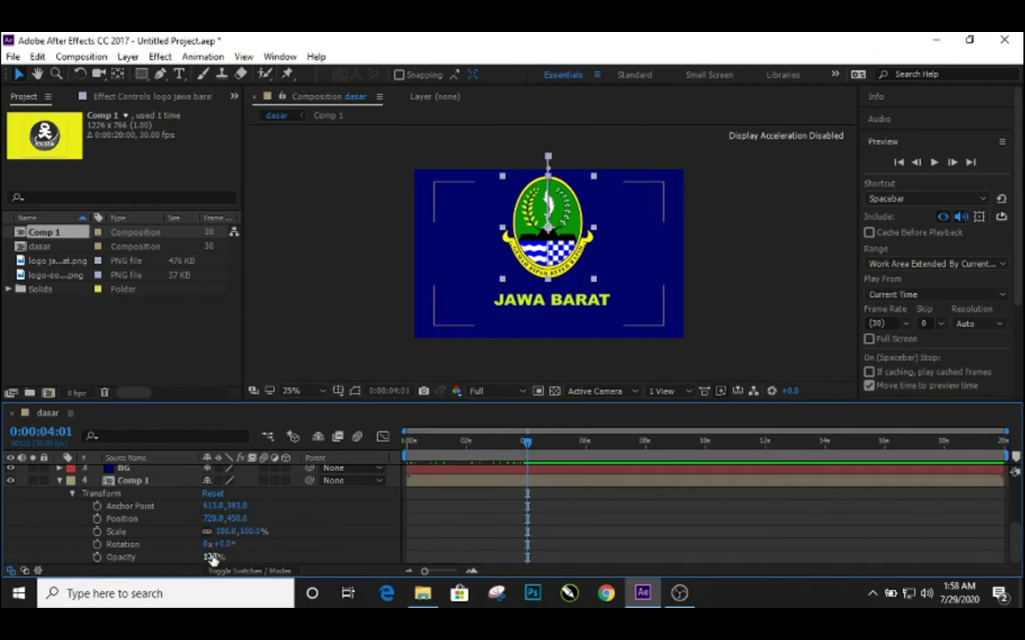
{"action": "left_click_drag", "start_coordinate": [211, 558], "coordinate": [142, 560]}
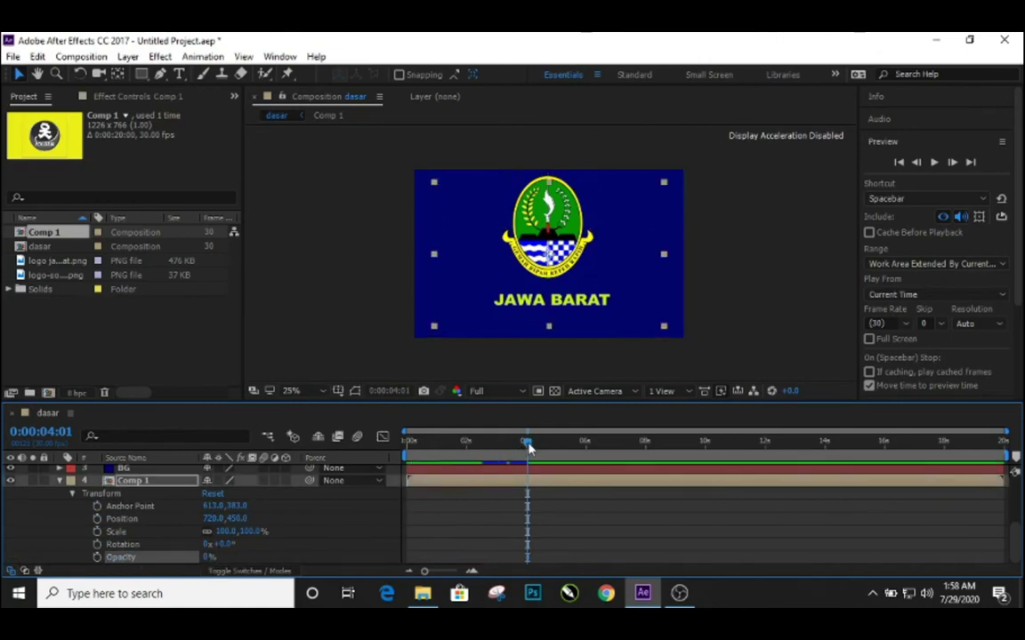
- Keyframe Comp 1's opacity to fade from 0% at 0:00:04:02 to fully opaque at 0:00:05:18
{"action": "left_click_drag", "start_coordinate": [527, 447], "coordinate": [578, 447]}
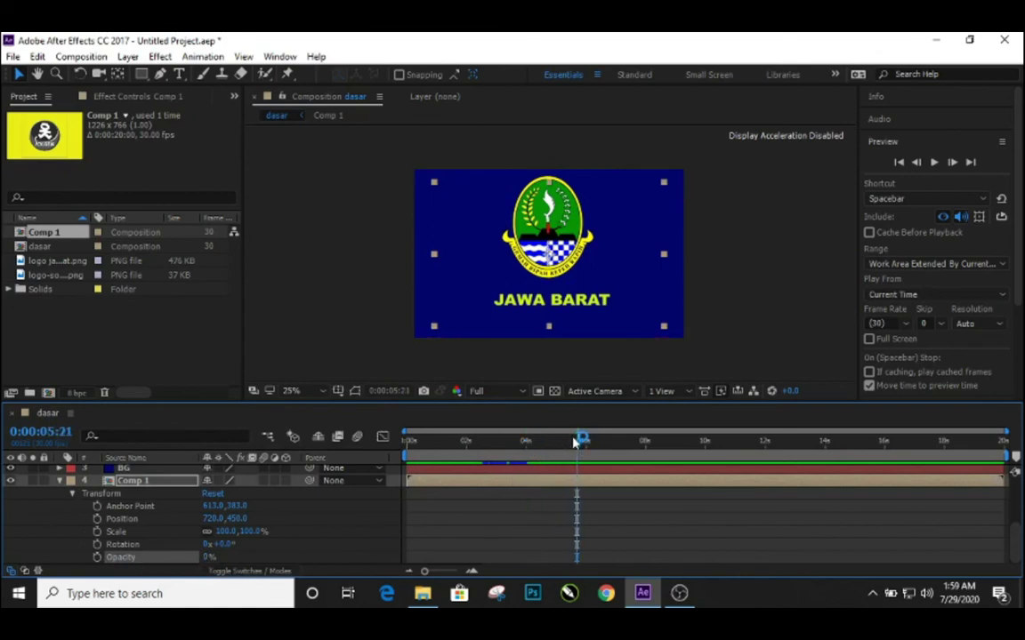
{"action": "left_click_drag", "start_coordinate": [578, 447], "coordinate": [530, 458]}
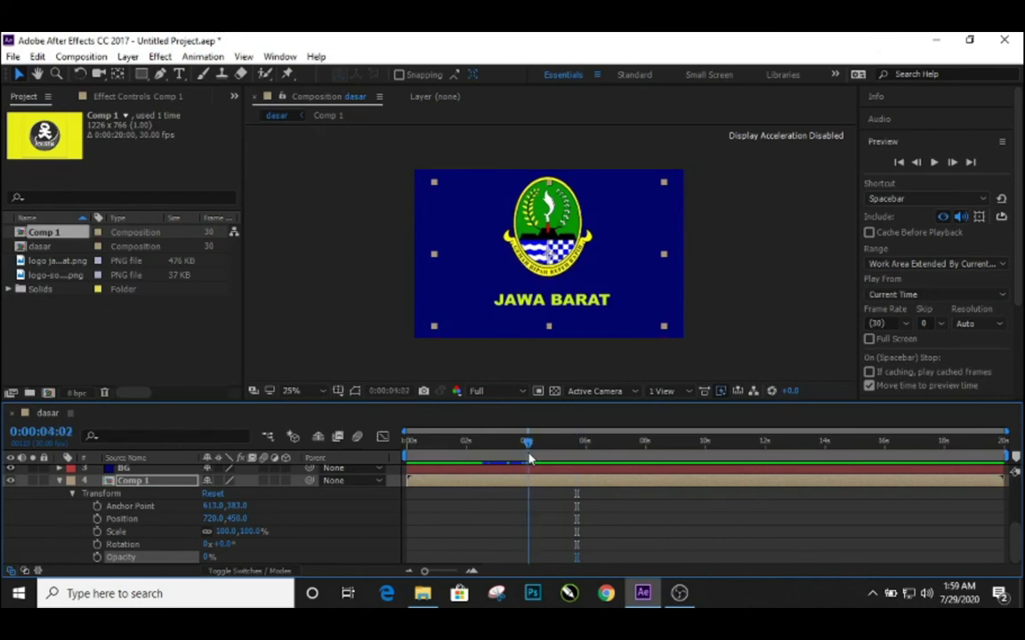
{"action": "left_click", "coordinate": [97, 557]}
{"action": "left_click_drag", "start_coordinate": [528, 443], "coordinate": [577, 445]}
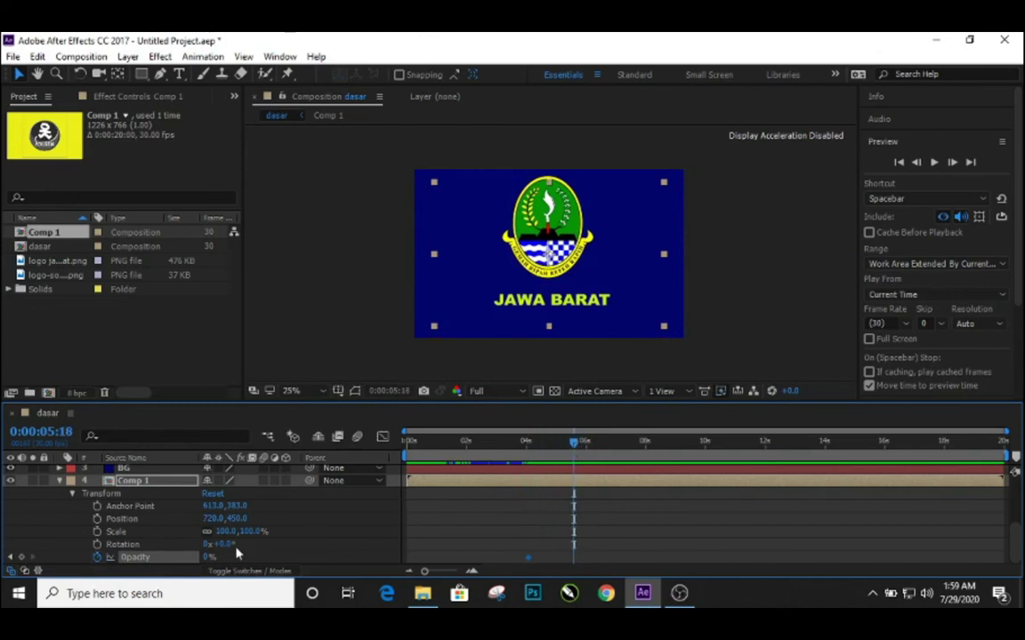
{"action": "left_click_drag", "start_coordinate": [205, 559], "coordinate": [343, 562]}
- Move the Comp 1 layer to the top of the dasar layer stack, above the JAWA BARAT text
{"action": "scroll", "coordinate": [100, 514], "scroll_direction": "up", "scroll_amount": 3}
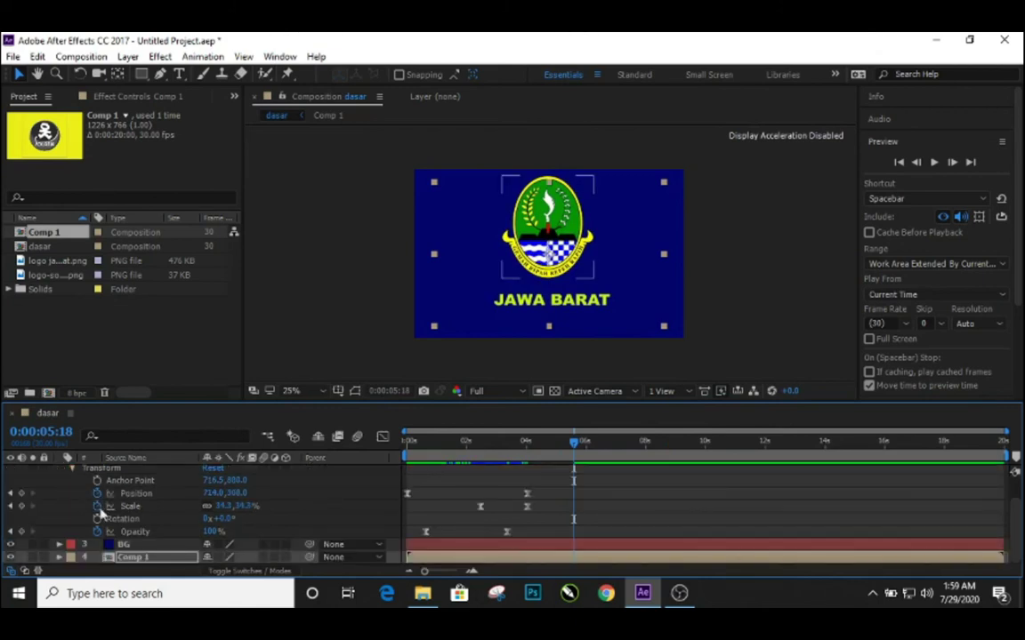
{"action": "left_click", "coordinate": [169, 557]}
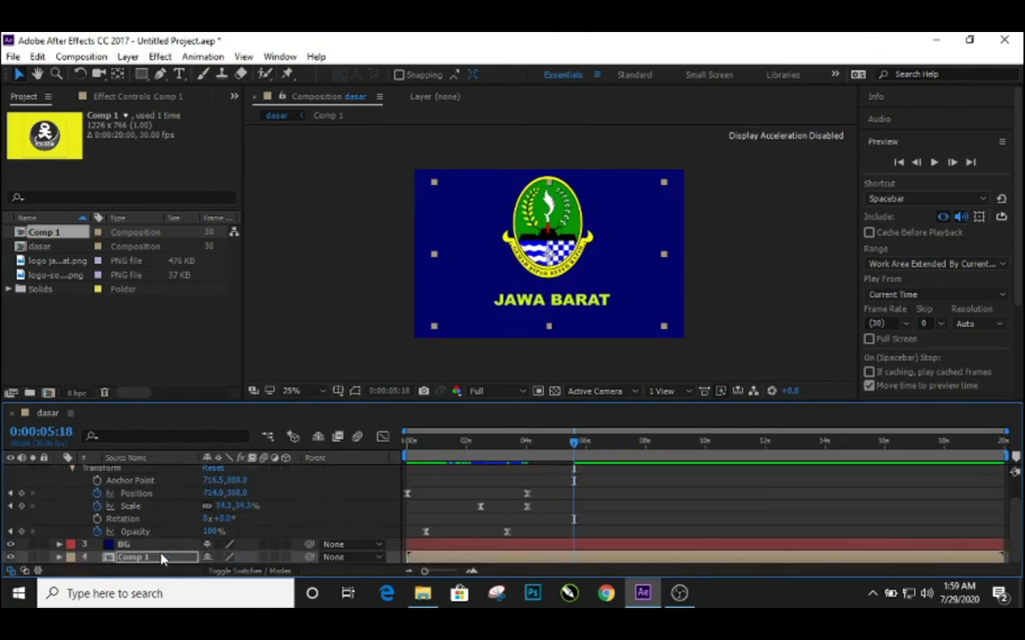
{"action": "left_click_drag", "start_coordinate": [161, 558], "coordinate": [162, 439]}
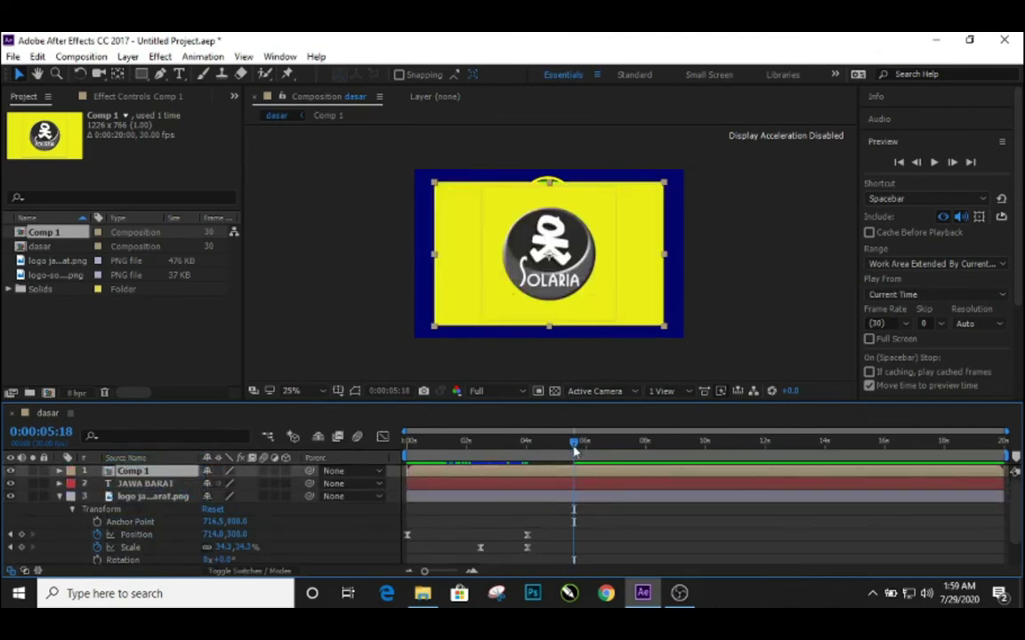
- Preview the dasar animation from the start through Comp 1's fade-in, and return to 0:00:00:00
{"action": "left_click_drag", "start_coordinate": [574, 450], "coordinate": [405, 454]}
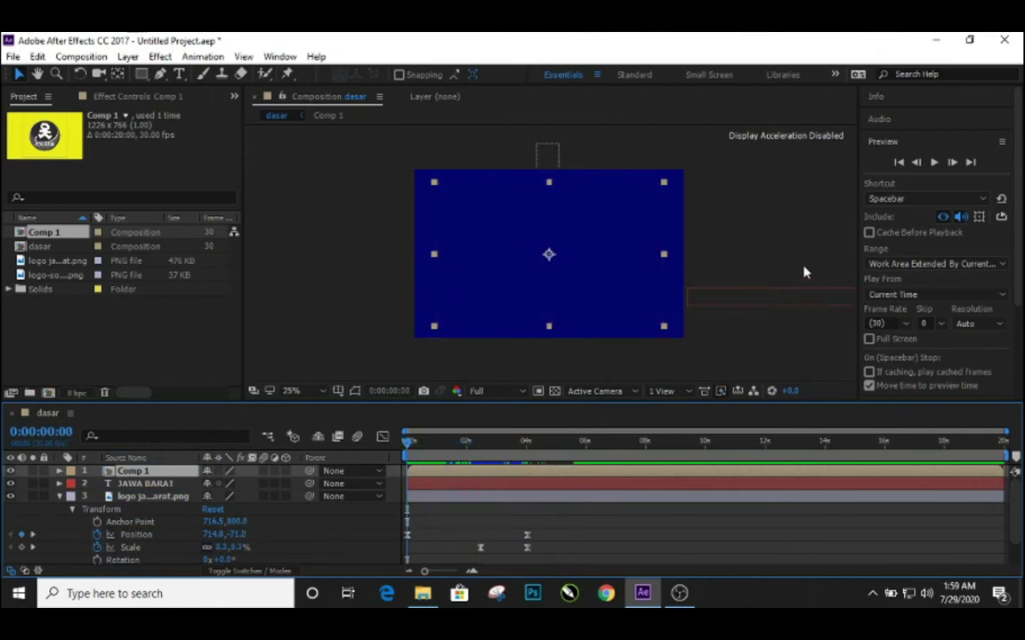
{"action": "left_click", "coordinate": [934, 163]}
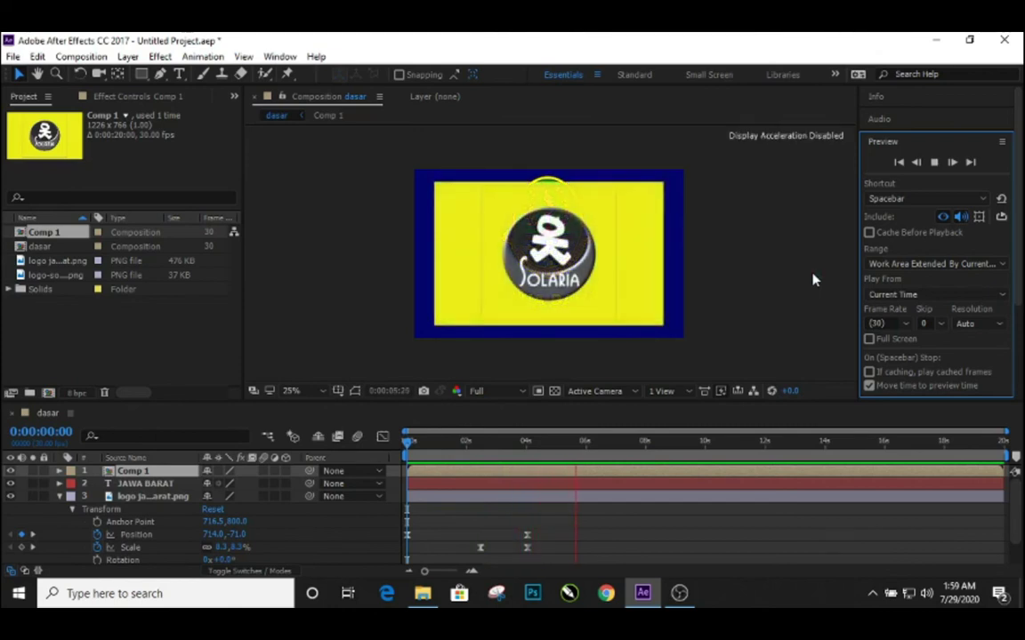
{"action": "left_click", "coordinate": [935, 163]}
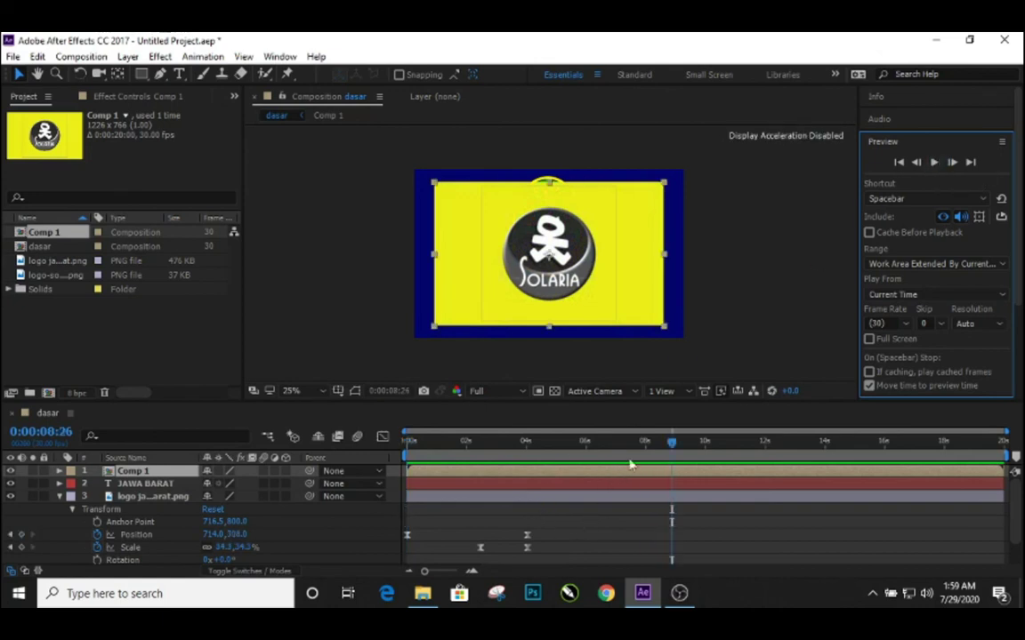
{"action": "left_click_drag", "start_coordinate": [672, 442], "coordinate": [407, 442]}
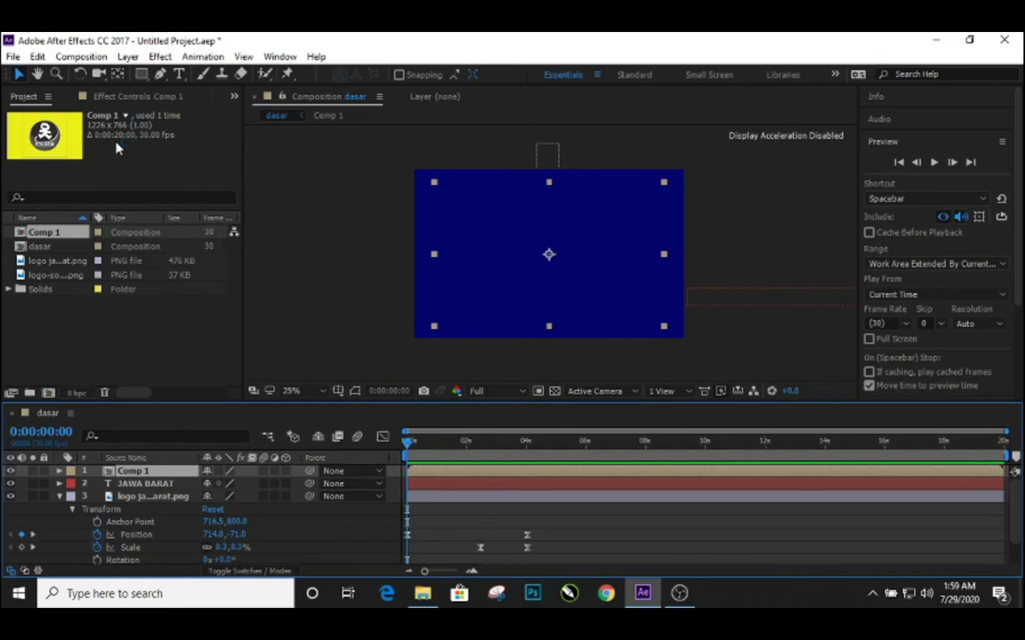
- Add the dasar composition to the render queue and accept Best quality, Full resolution render settings for the work area
{"action": "left_click", "coordinate": [13, 56]}
{"action": "mouse_move", "coordinate": [100, 285]}
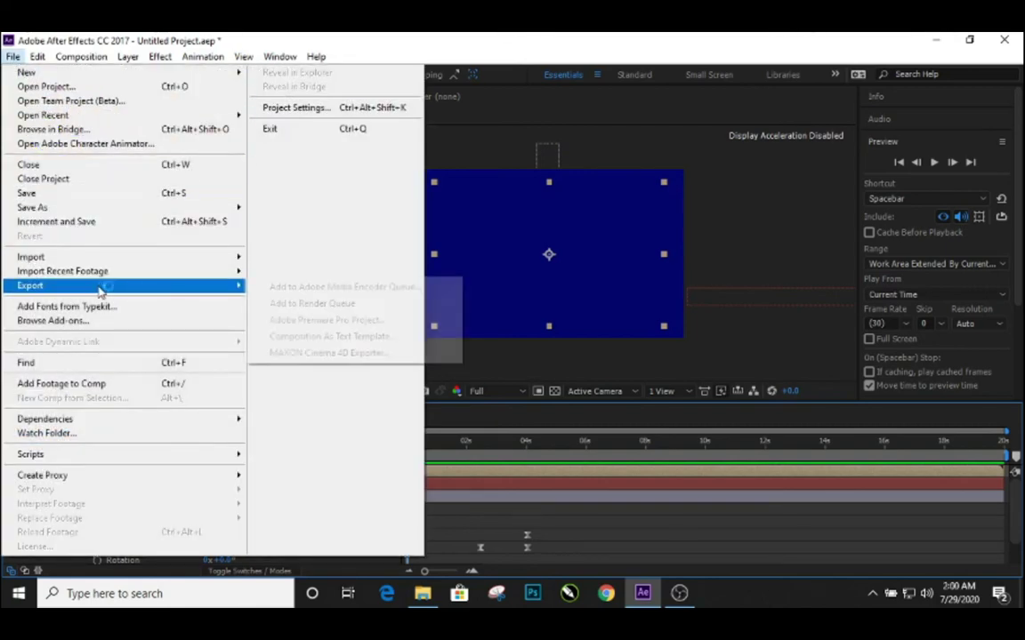
{"action": "left_click", "coordinate": [319, 305]}
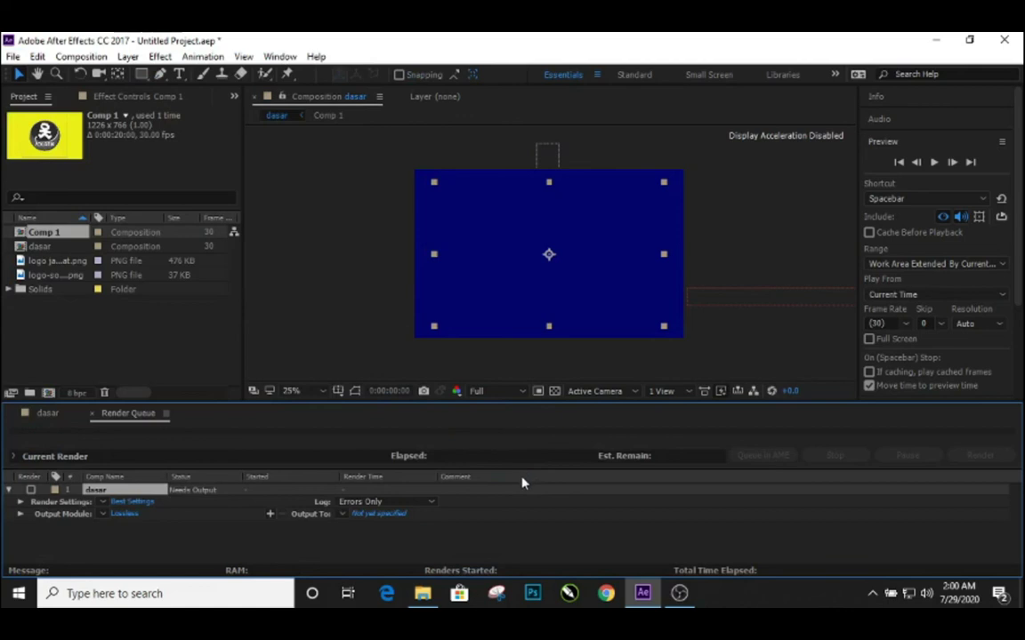
{"action": "left_click", "coordinate": [132, 504]}
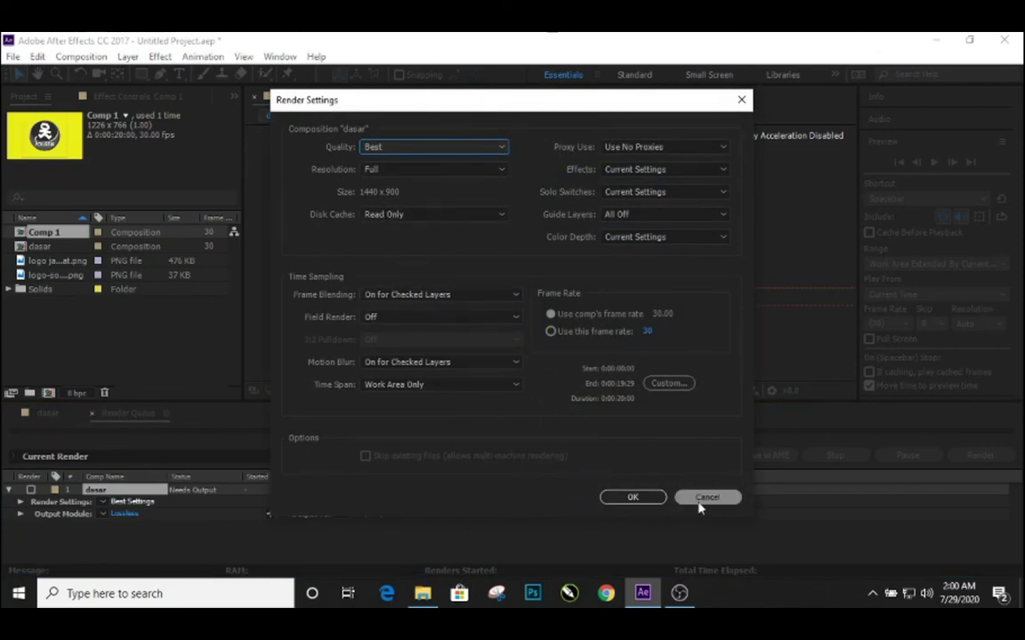
{"action": "left_click", "coordinate": [624, 497]}
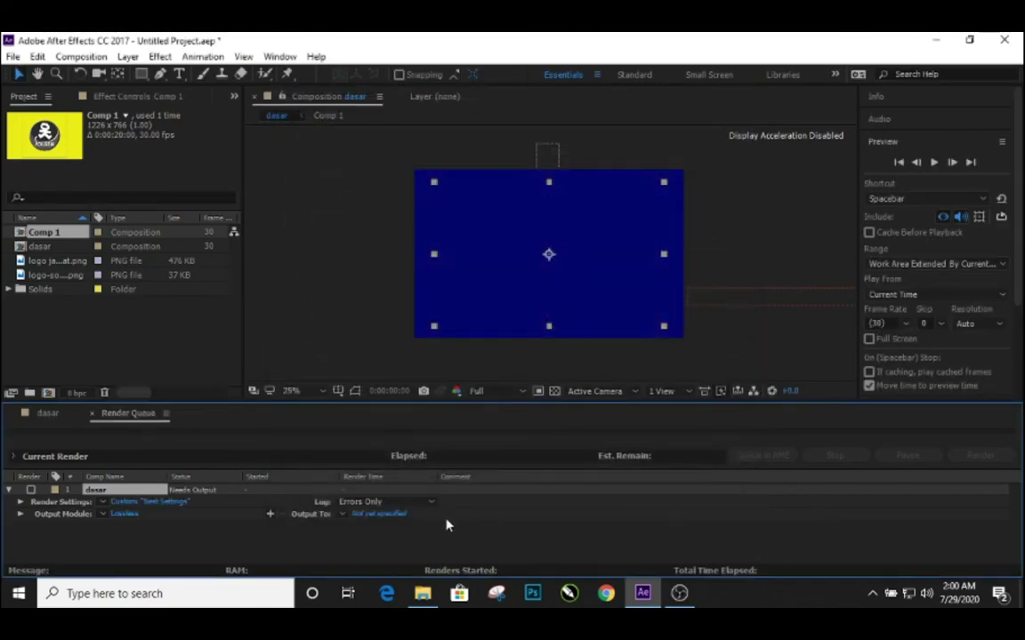
- Accept the AVI output module settings for the queued dasar render and save its output as dasar.avi in Documents
{"action": "left_click", "coordinate": [130, 516]}
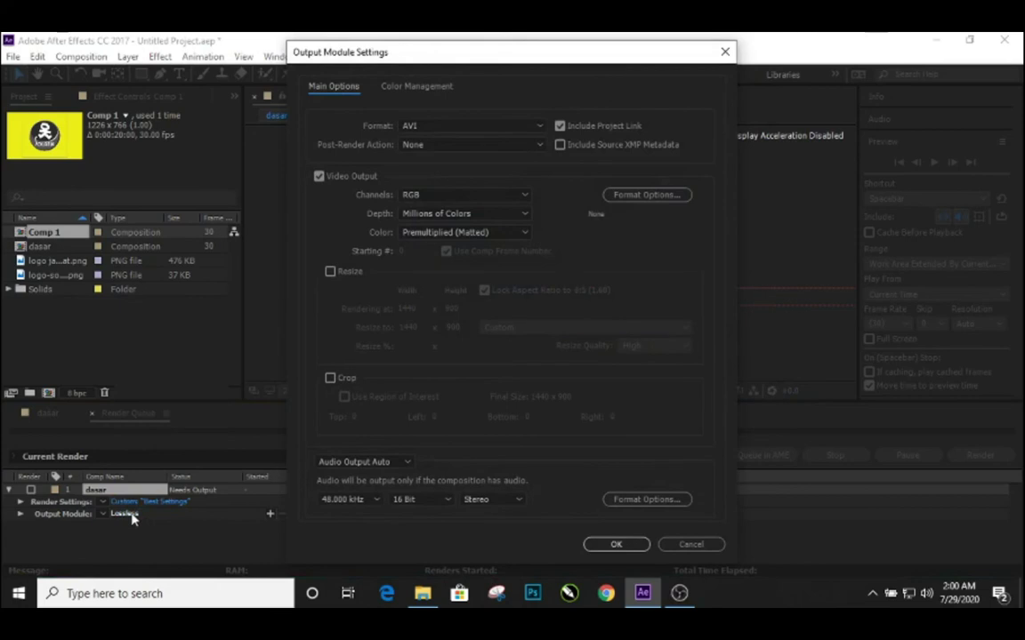
{"action": "left_click", "coordinate": [616, 545]}
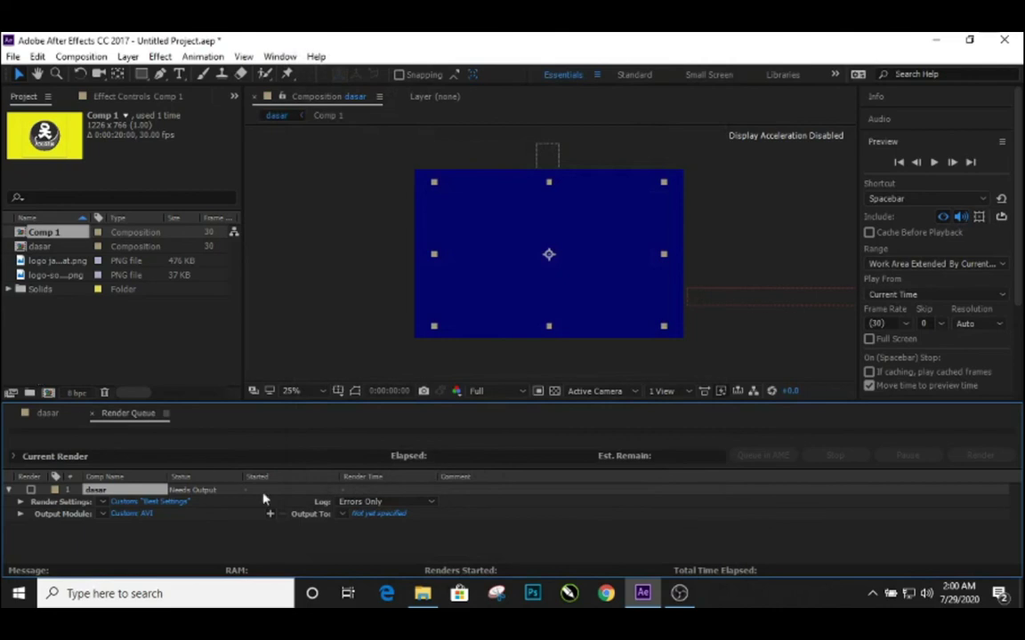
{"action": "left_click", "coordinate": [374, 521]}
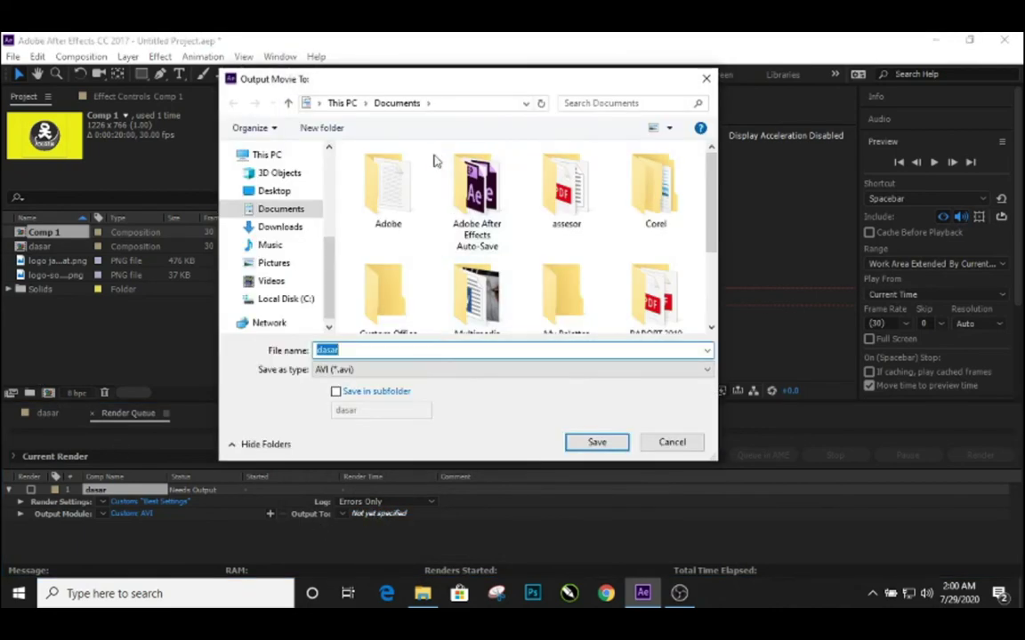
{"action": "left_click", "coordinate": [597, 442]}
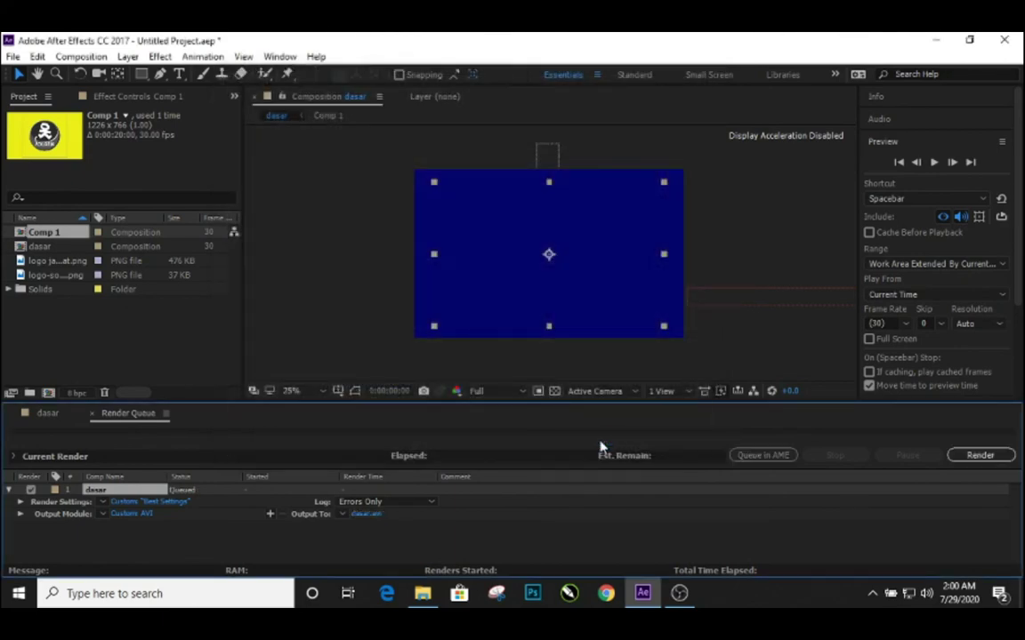